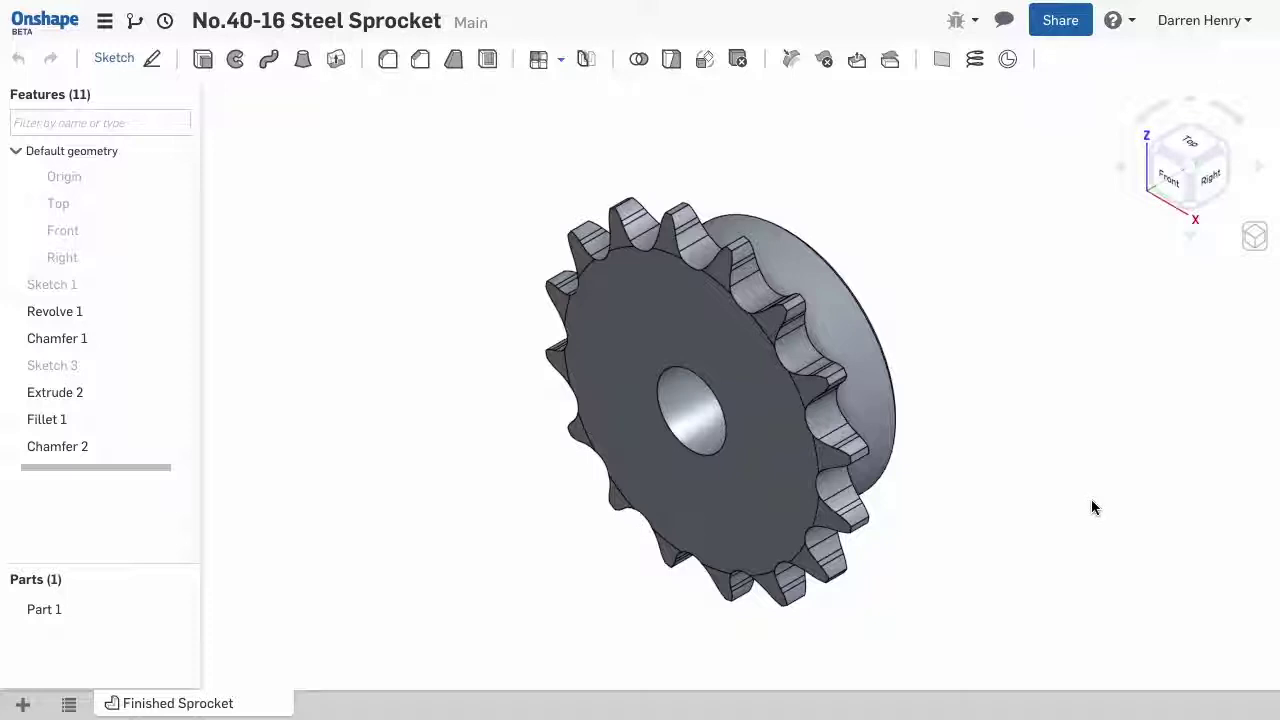
# - Orbit the finished sprocket to view it from the left, then bring up the Create menu
pyautogui.moveTo(1091, 508); pyautogui.dragTo(1279, 500, button='right')
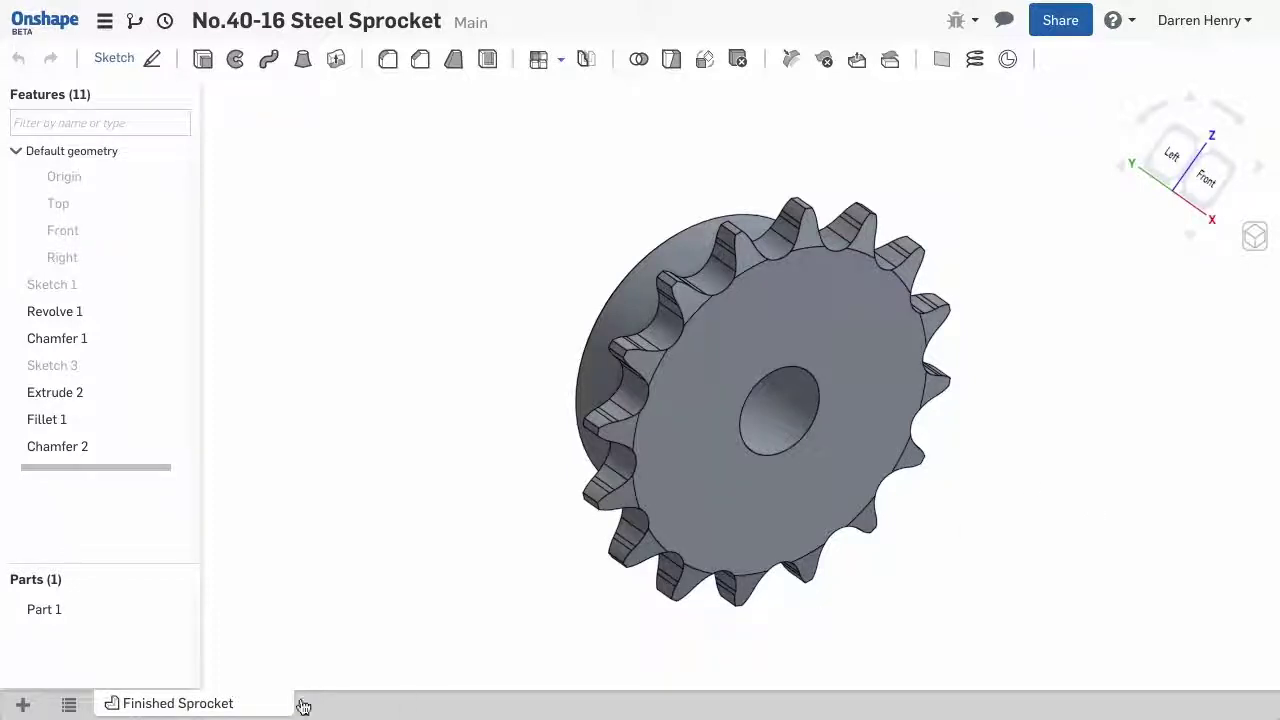
pyautogui.click(22, 703)
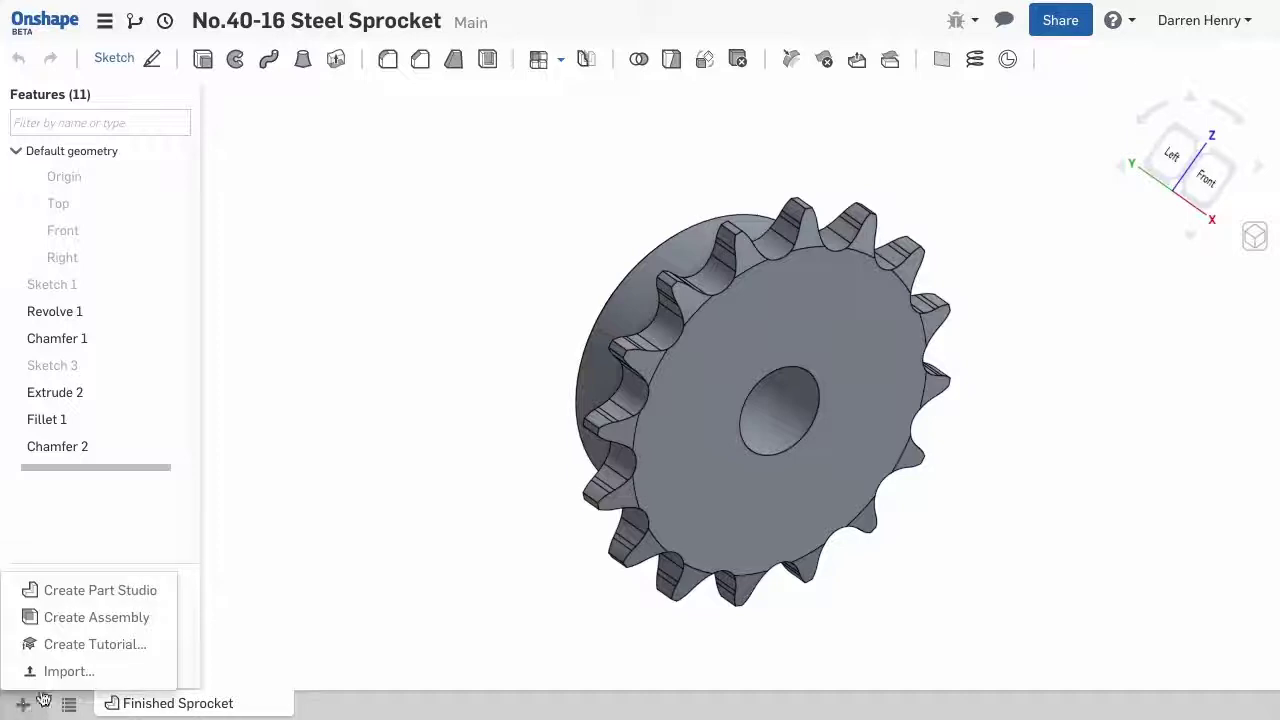
# - Create Part Studio 1 and start Sketch 1 on the Right plane, viewed normal to it
pyautogui.click(87, 590)
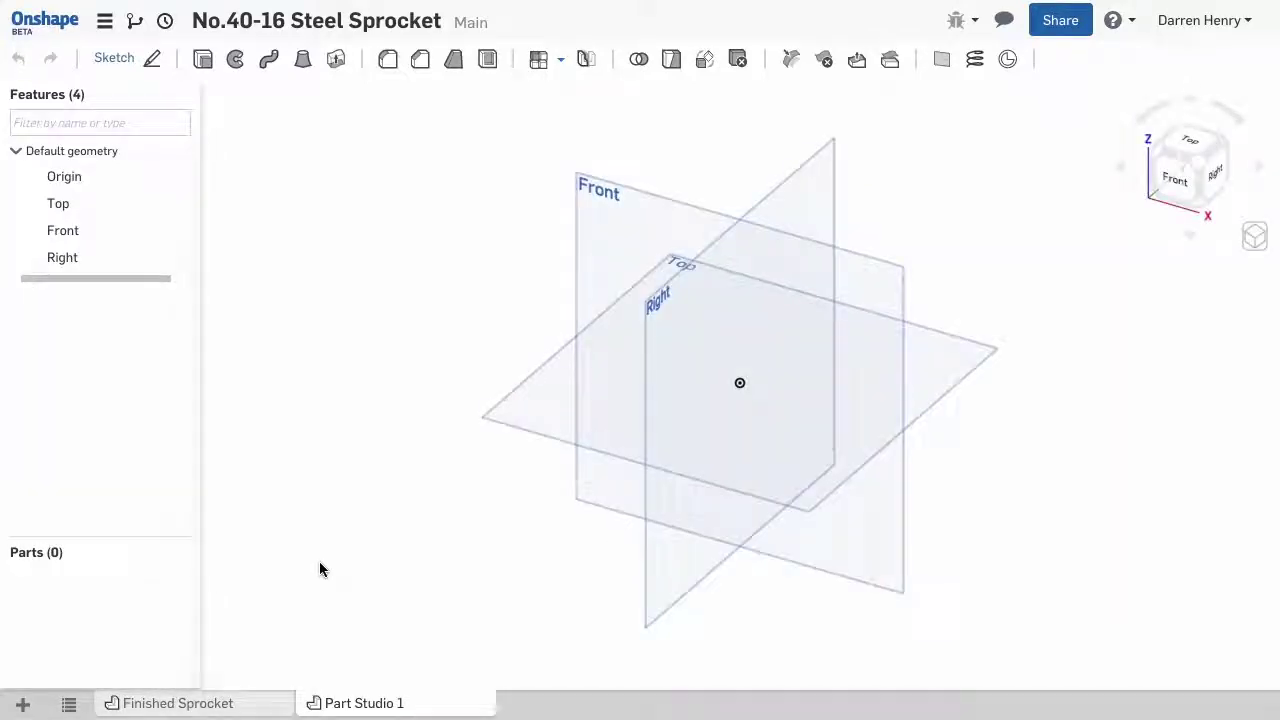
pyautogui.rightClick(799, 192)
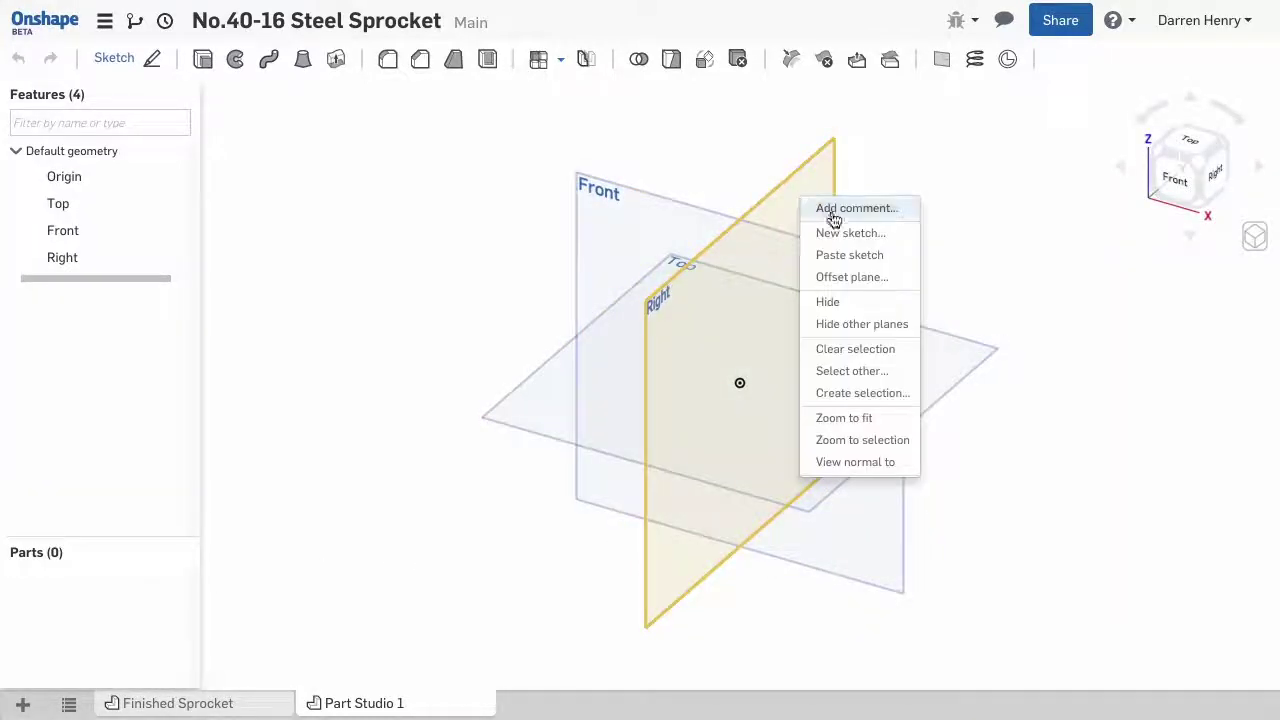
pyautogui.click(840, 233)
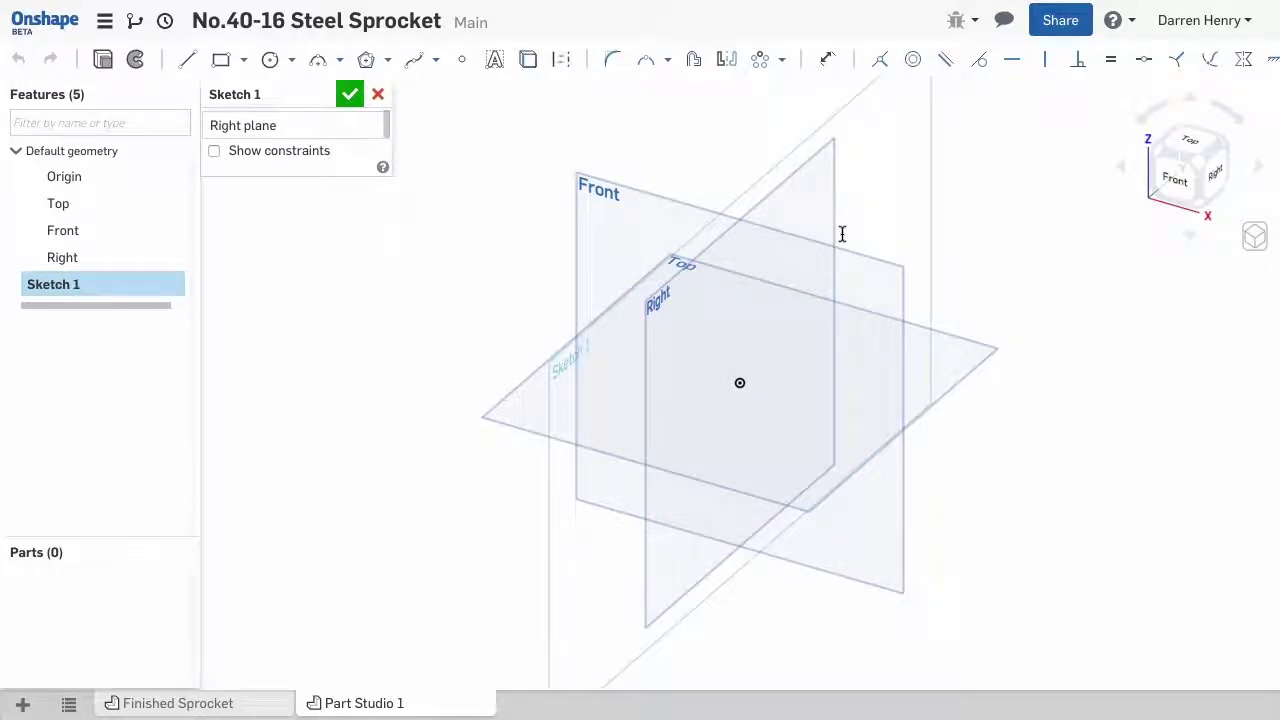
pyautogui.press('n')
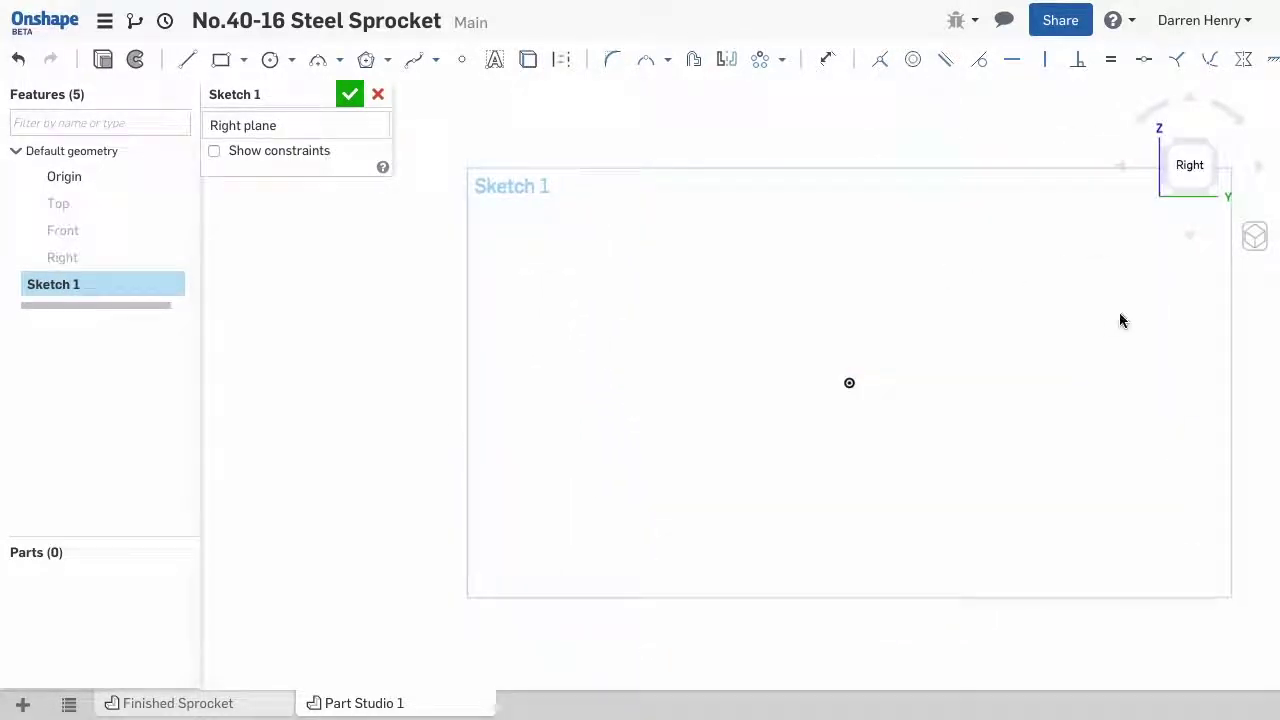
pyautogui.scroll(3, 1120, 318)
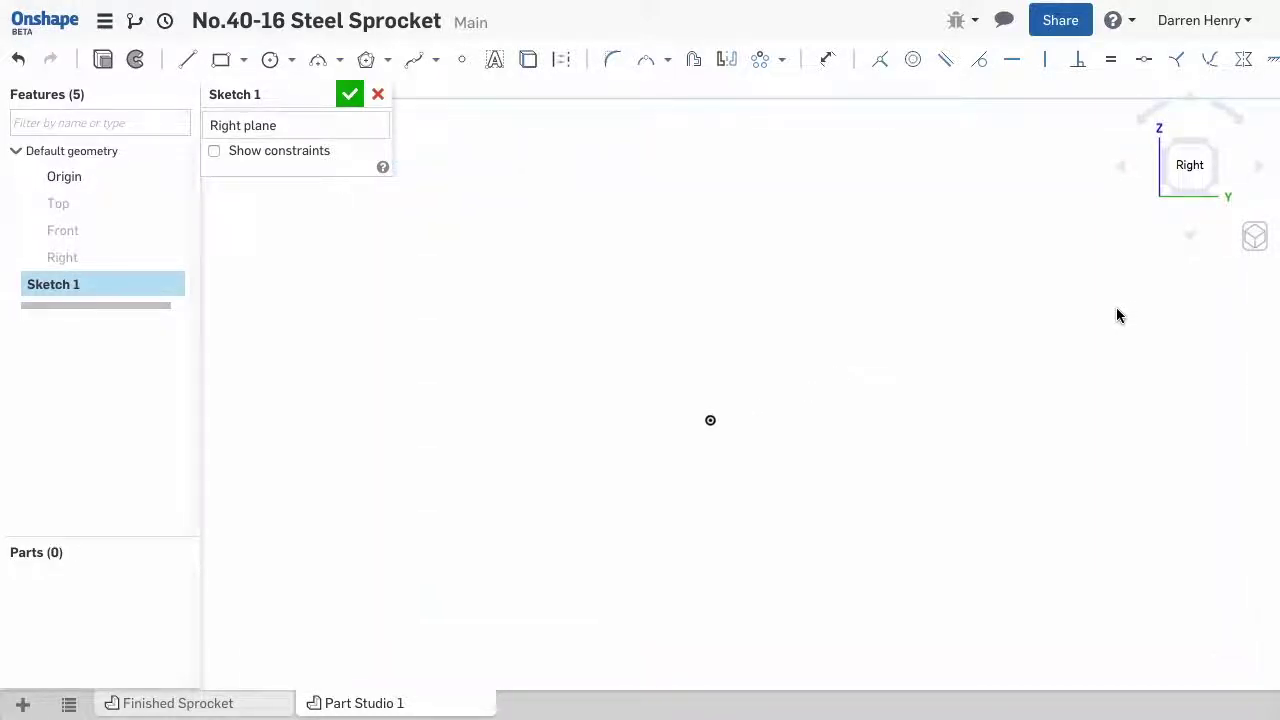
pyautogui.scroll(2, 1116, 307)
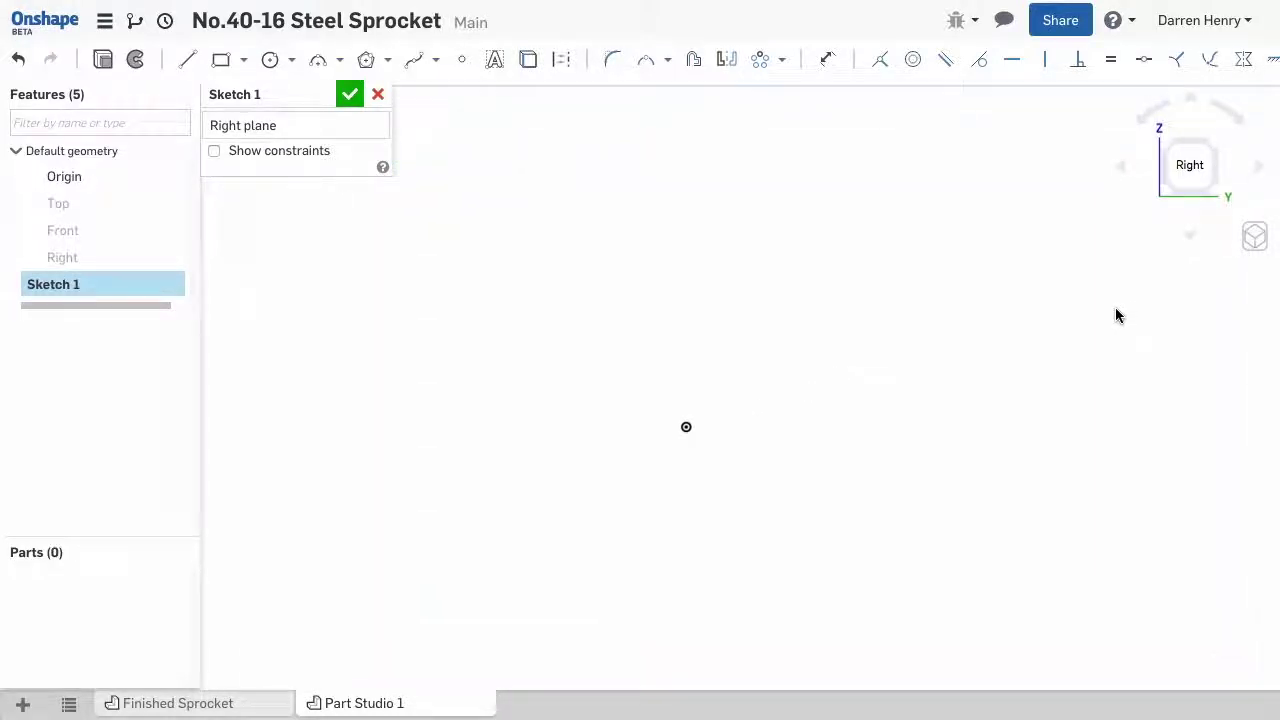
pyautogui.click(559, 66)
# - Draw a horizontal construction line from the sketch origin to the right
pyautogui.click(187, 60)
pyautogui.click(660, 434)
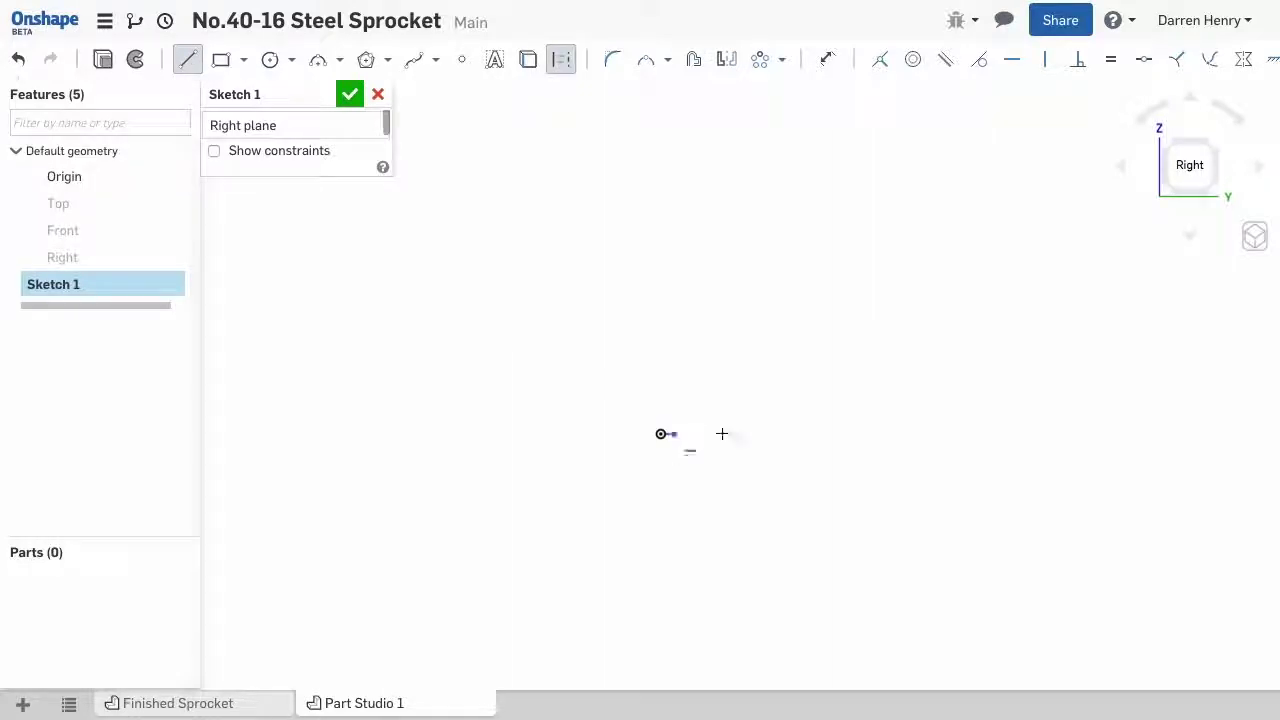
pyautogui.click(913, 433)
pyautogui.press('Escape')
# - Draw a tall thin rectangle and a wide rectangle forming an L above the line
pyautogui.click(221, 59)
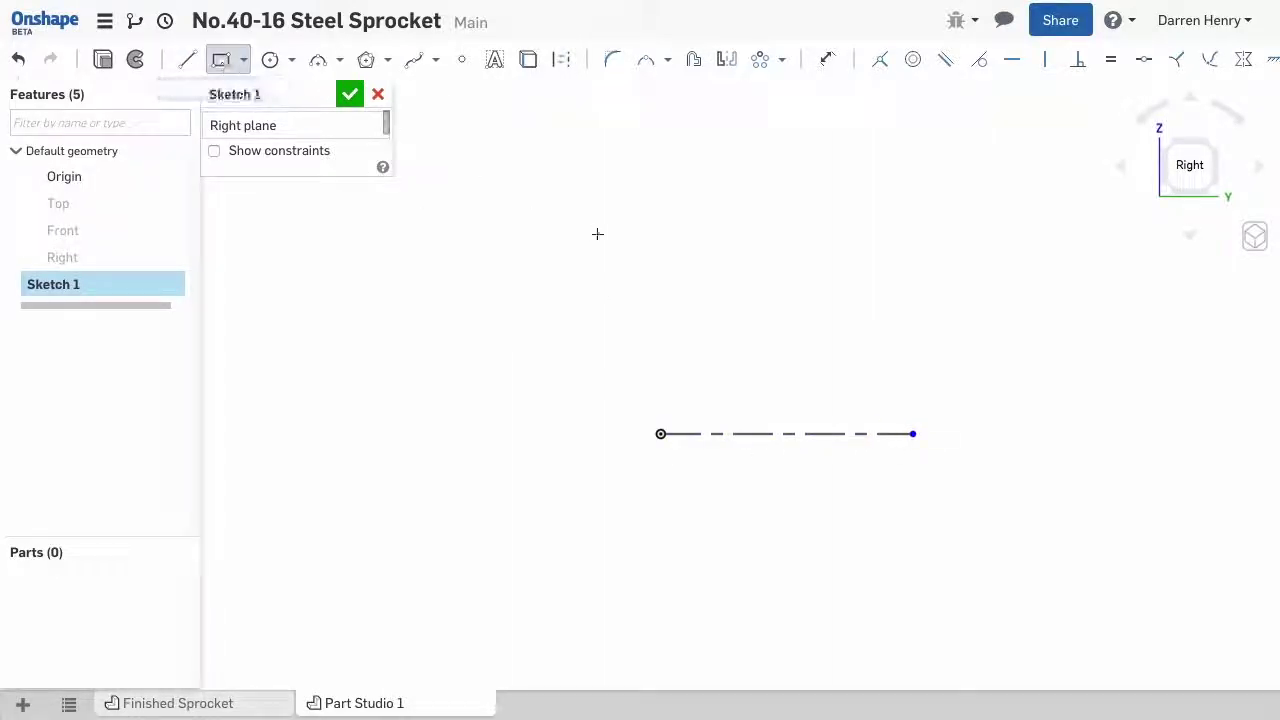
pyautogui.click(660, 334)
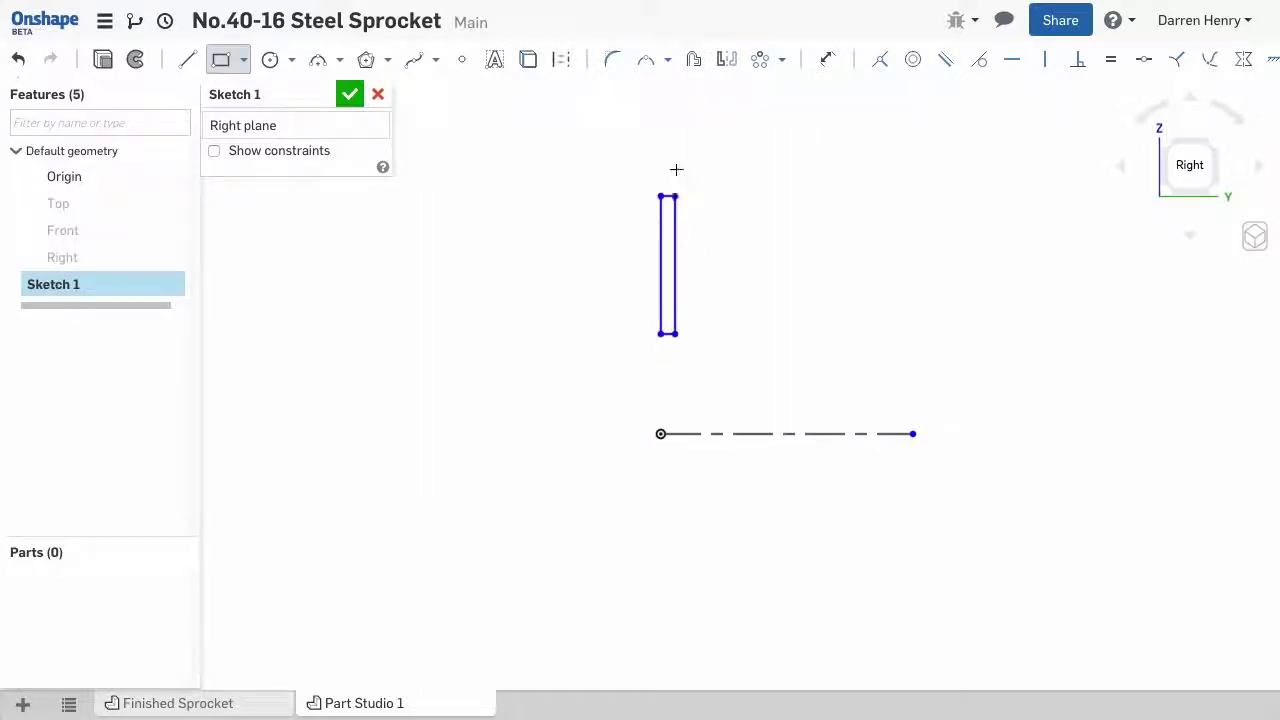
pyautogui.click(707, 87)
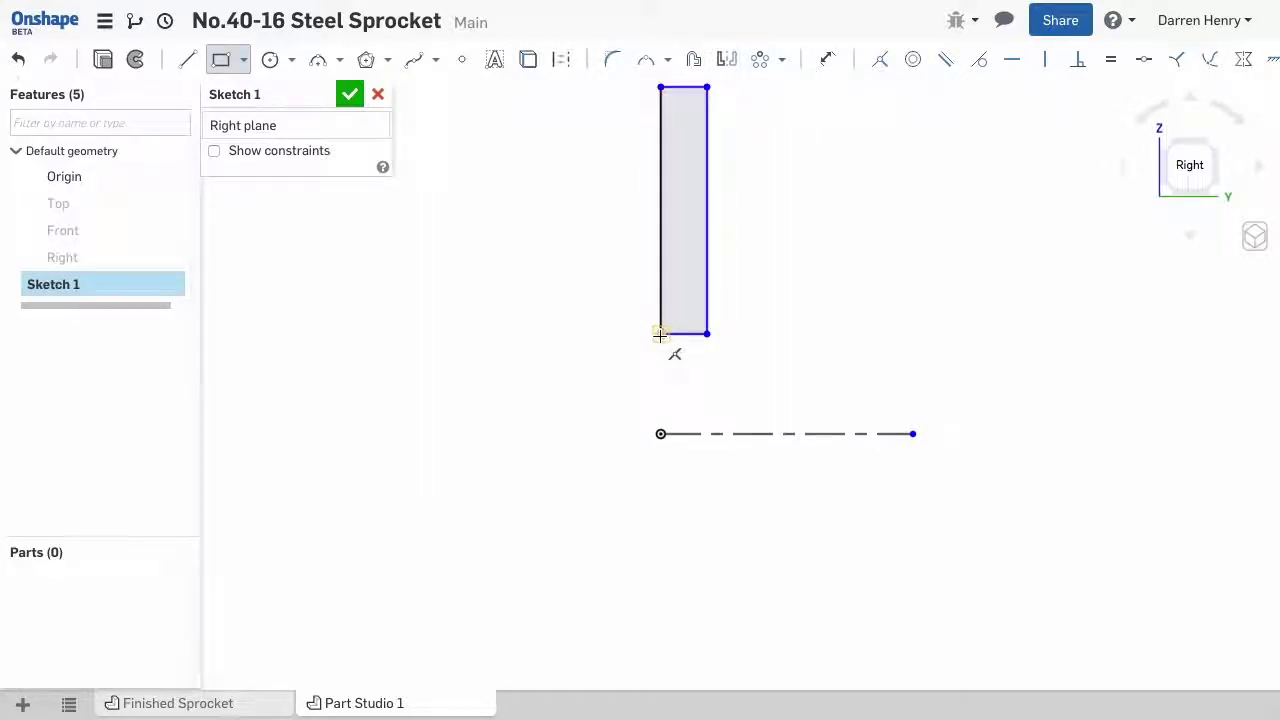
pyautogui.click(660, 334)
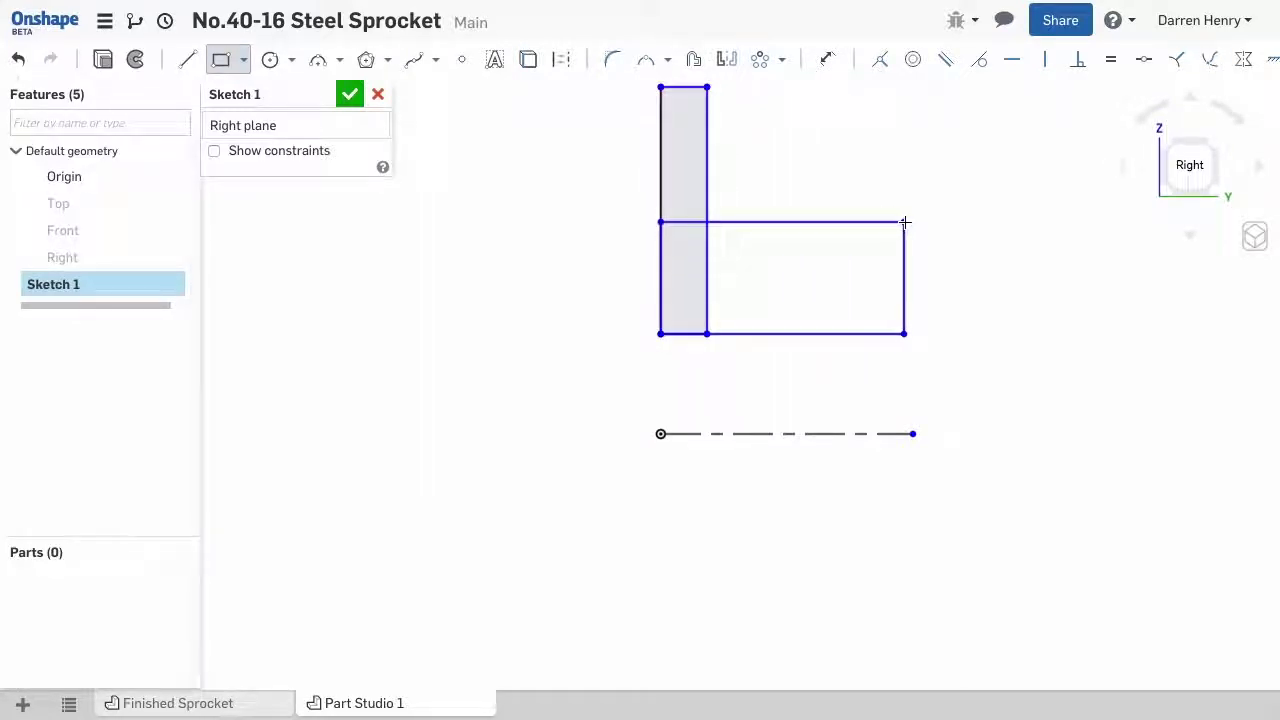
pyautogui.click(918, 372)
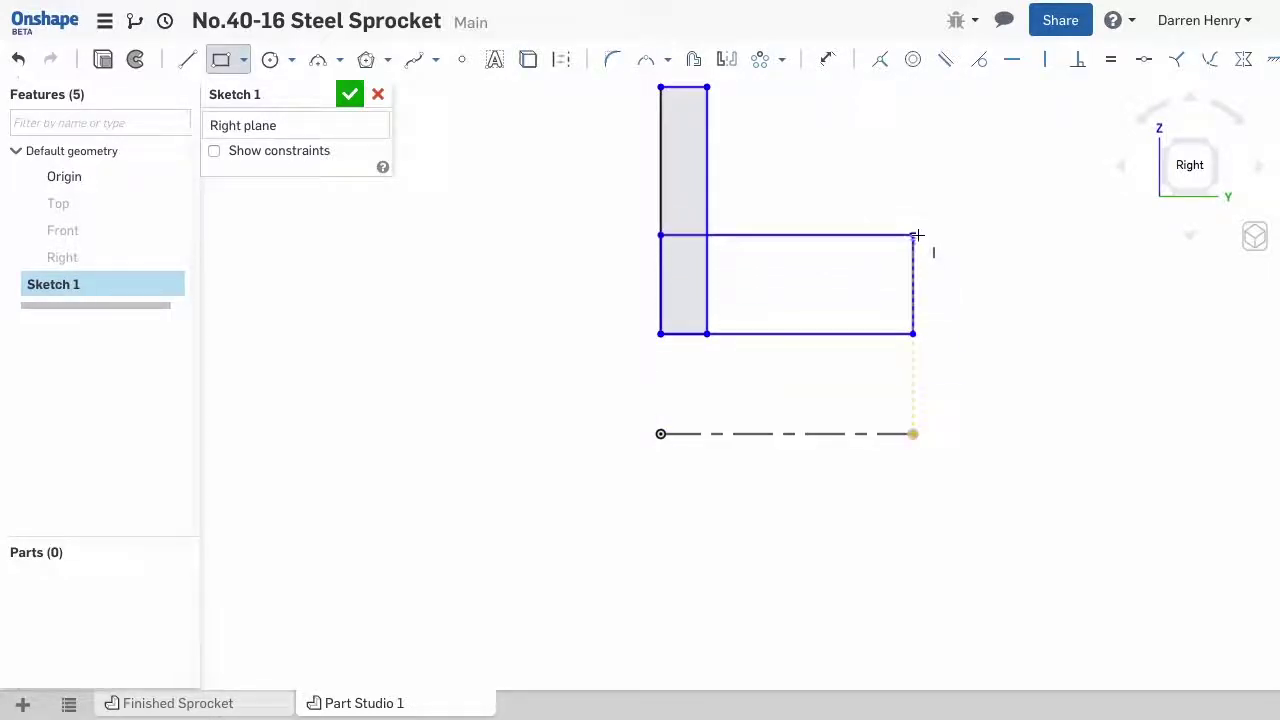
pyautogui.click(912, 217)
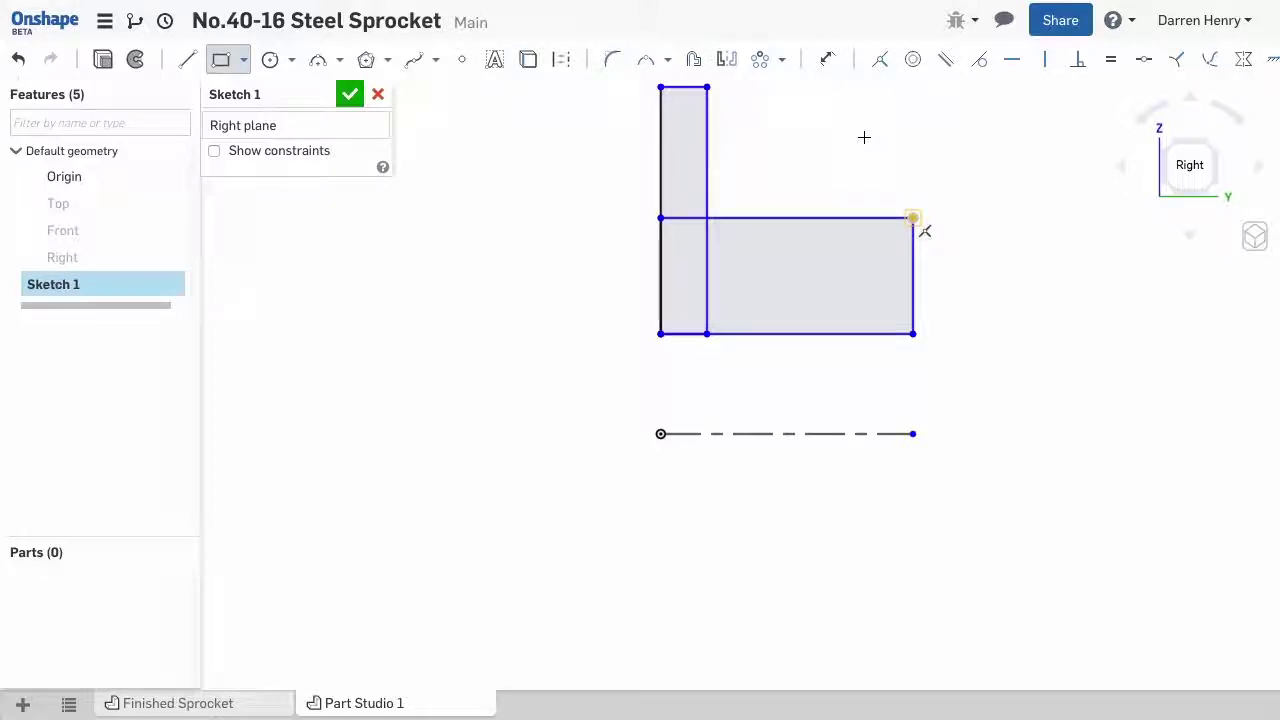
# - Mirror both rectangles below the construction line
pyautogui.click(727, 59)
pyautogui.moveTo(637, 77)
pyautogui.mouseDown()
pyautogui.moveTo(963, 471)
pyautogui.moveTo(1029, 522)
pyautogui.mouseUp()
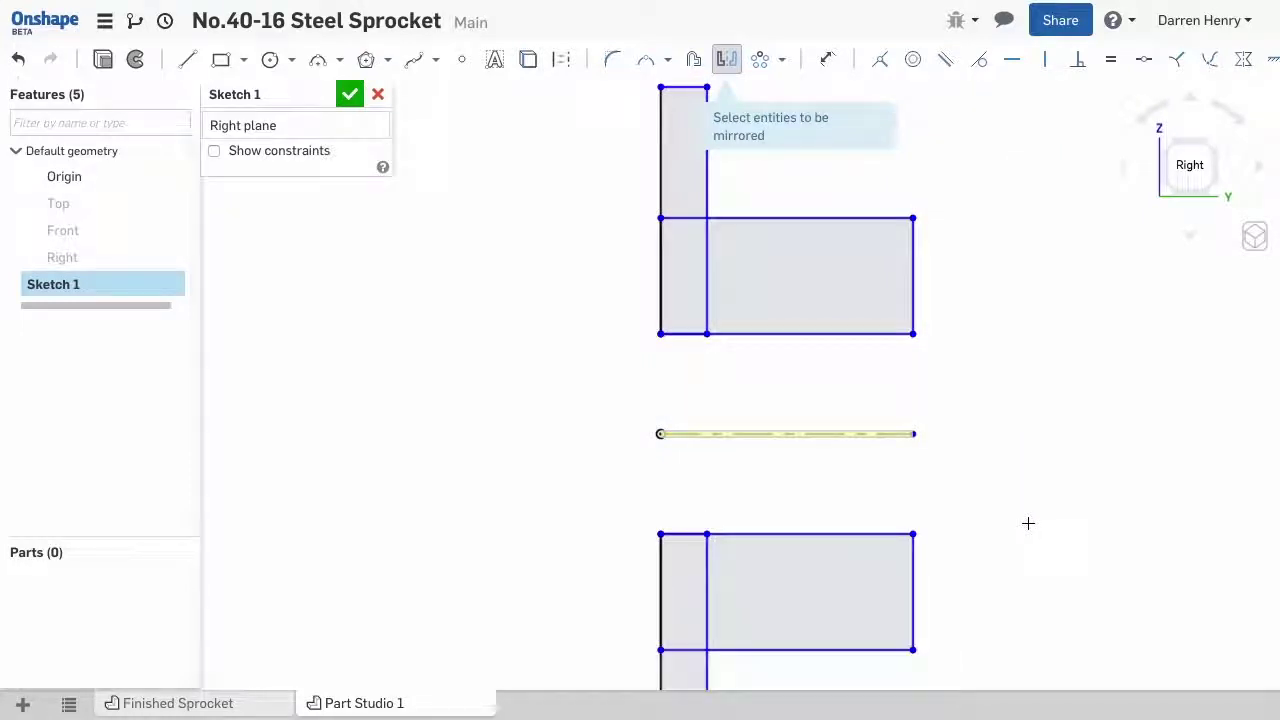
pyautogui.click(827, 60)
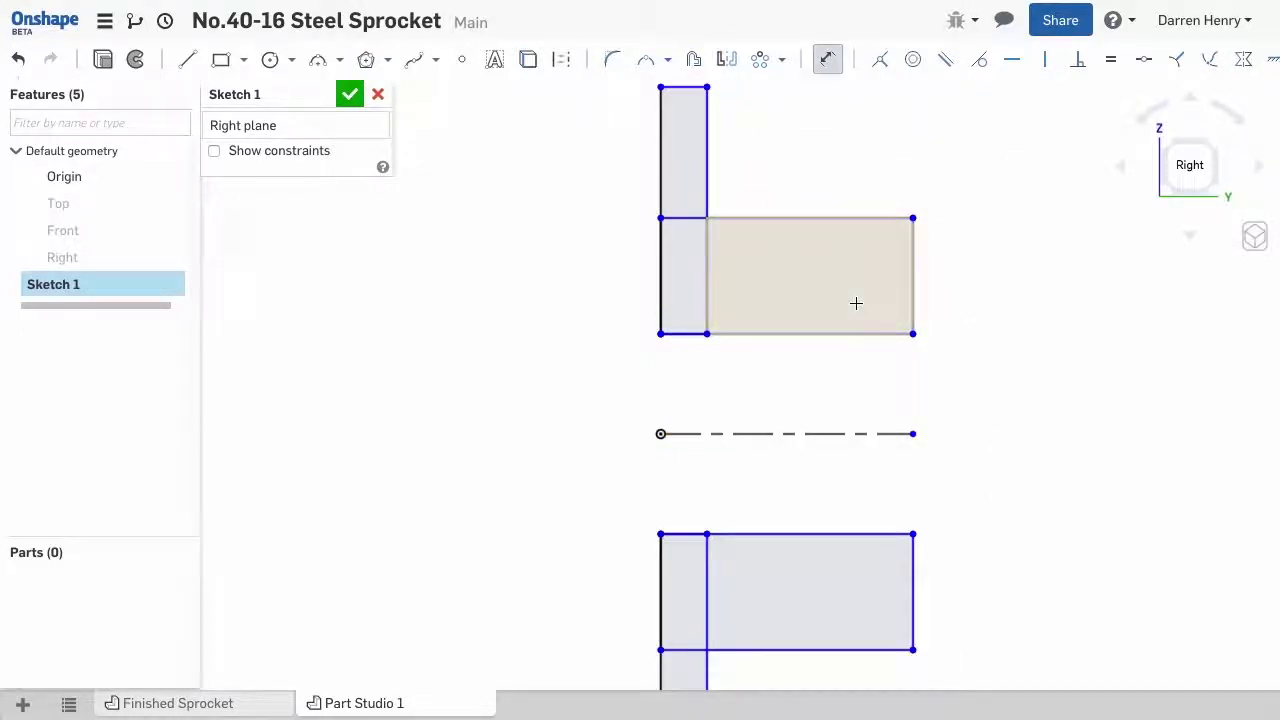
# - Dimension the 0.625 bore gap and the 2.81 overall height of the profile
pyautogui.click(859, 338)
pyautogui.click(830, 534)
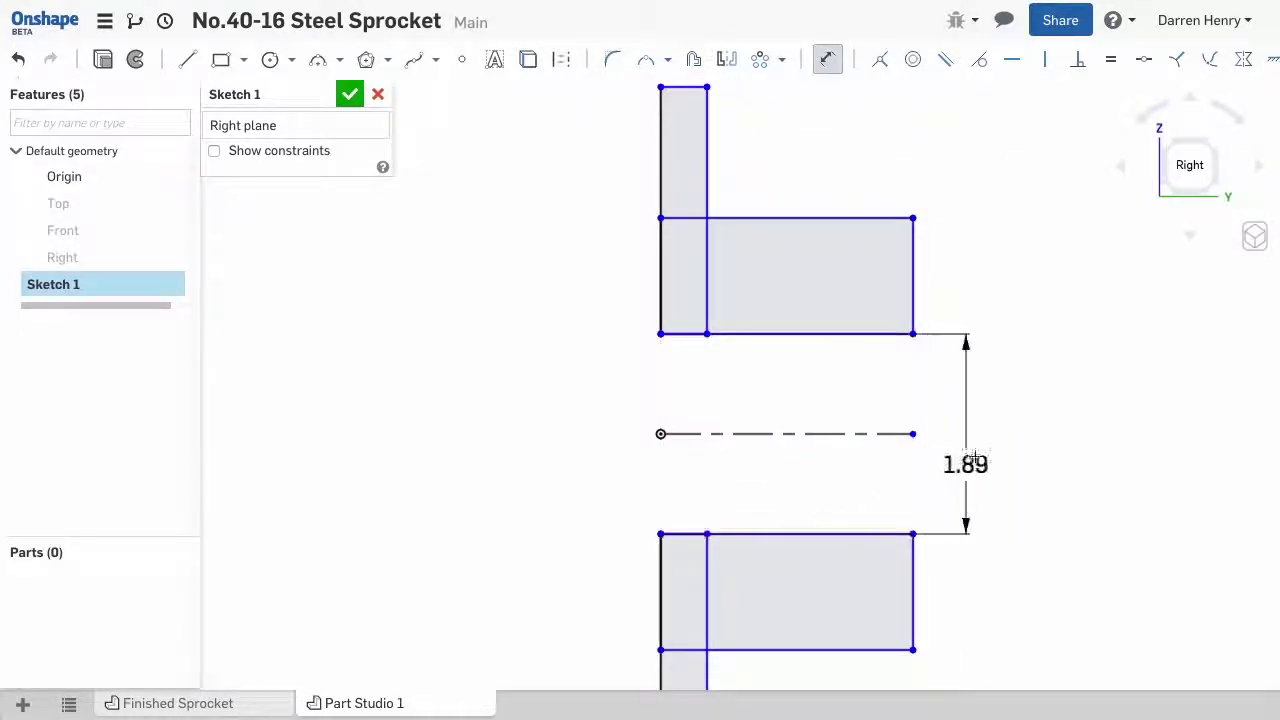
pyautogui.click(984, 426)
pyautogui.write('.62')
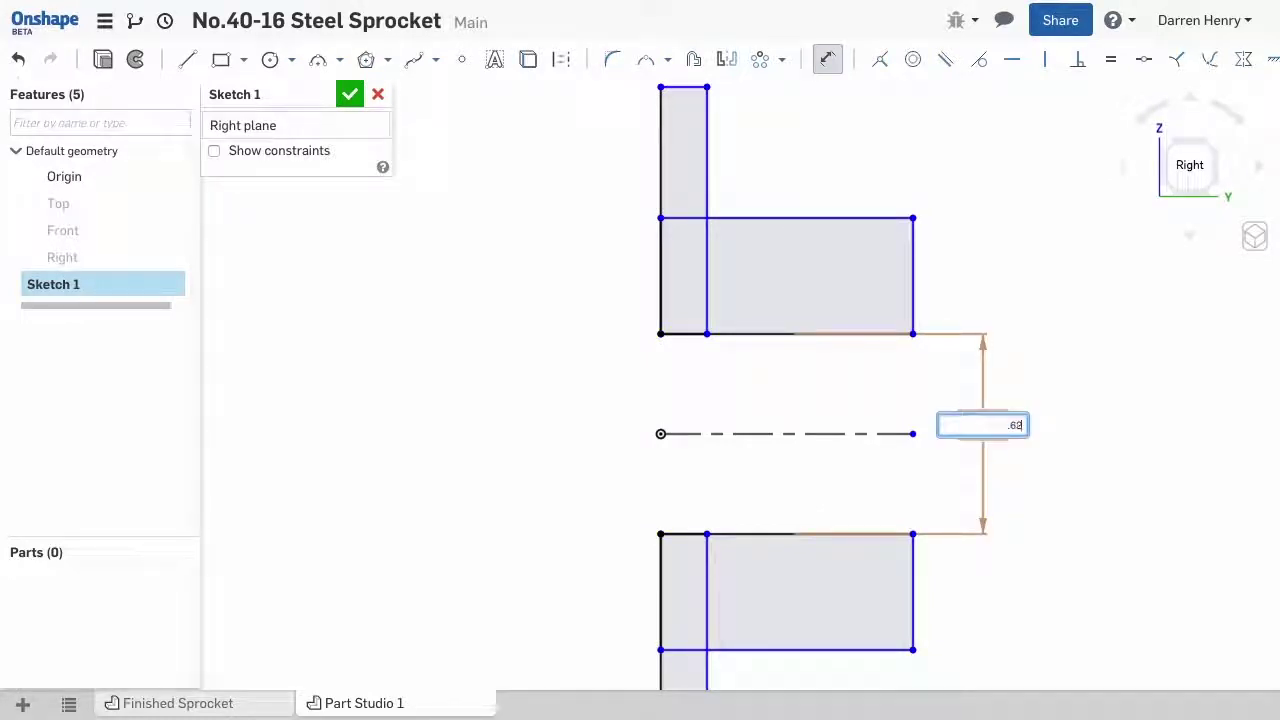
pyautogui.write('5')
pyautogui.press('Return')
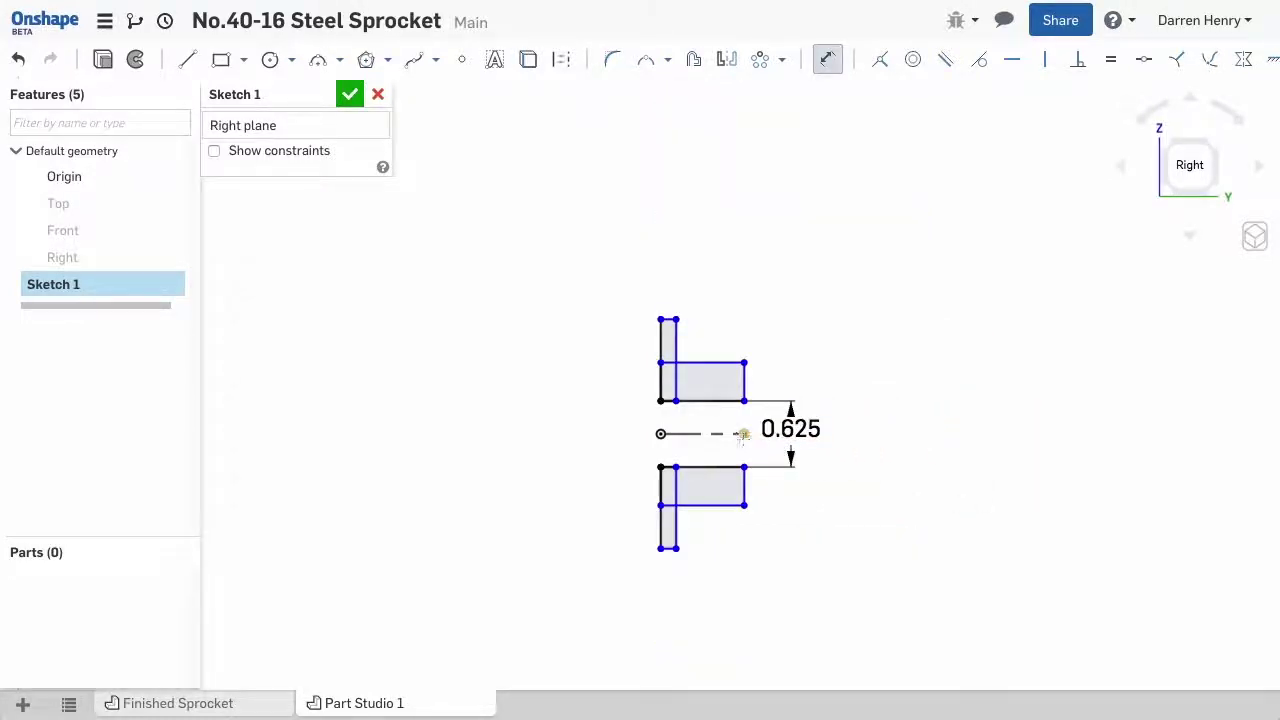
pyautogui.press('f')
pyautogui.click(703, 91)
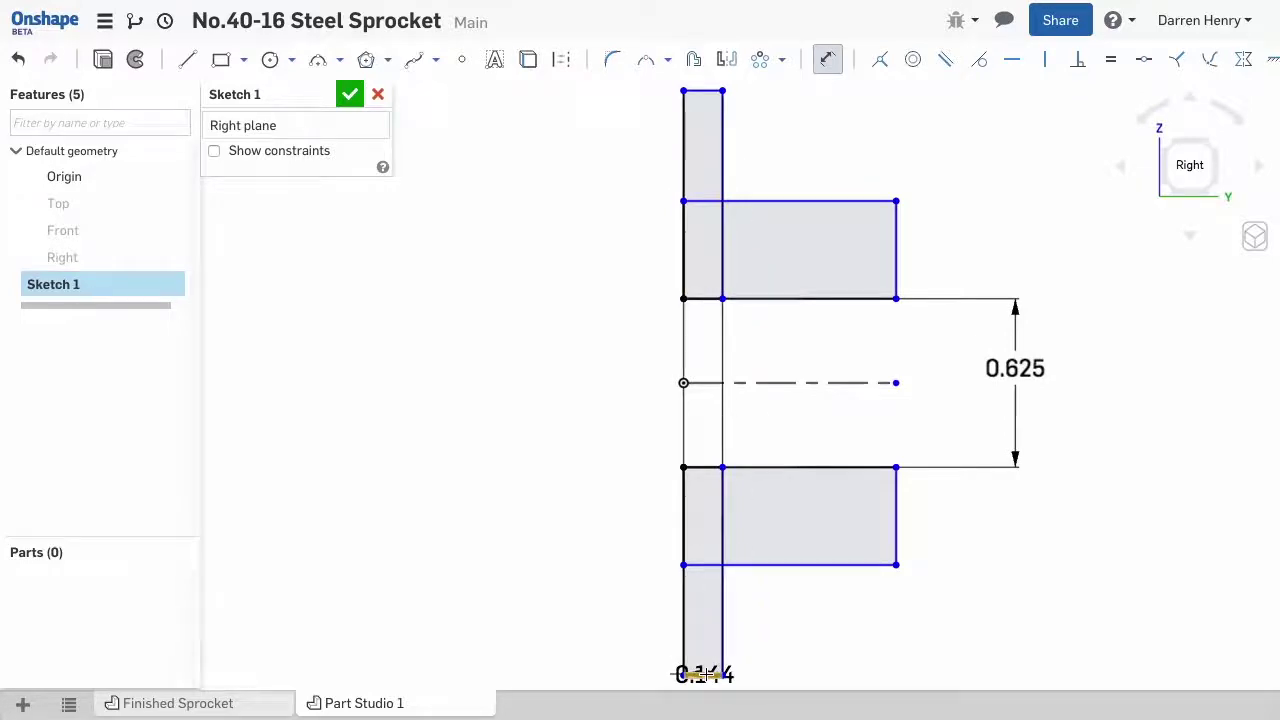
pyautogui.click(705, 674)
pyautogui.click(606, 391)
pyautogui.write('2.8')
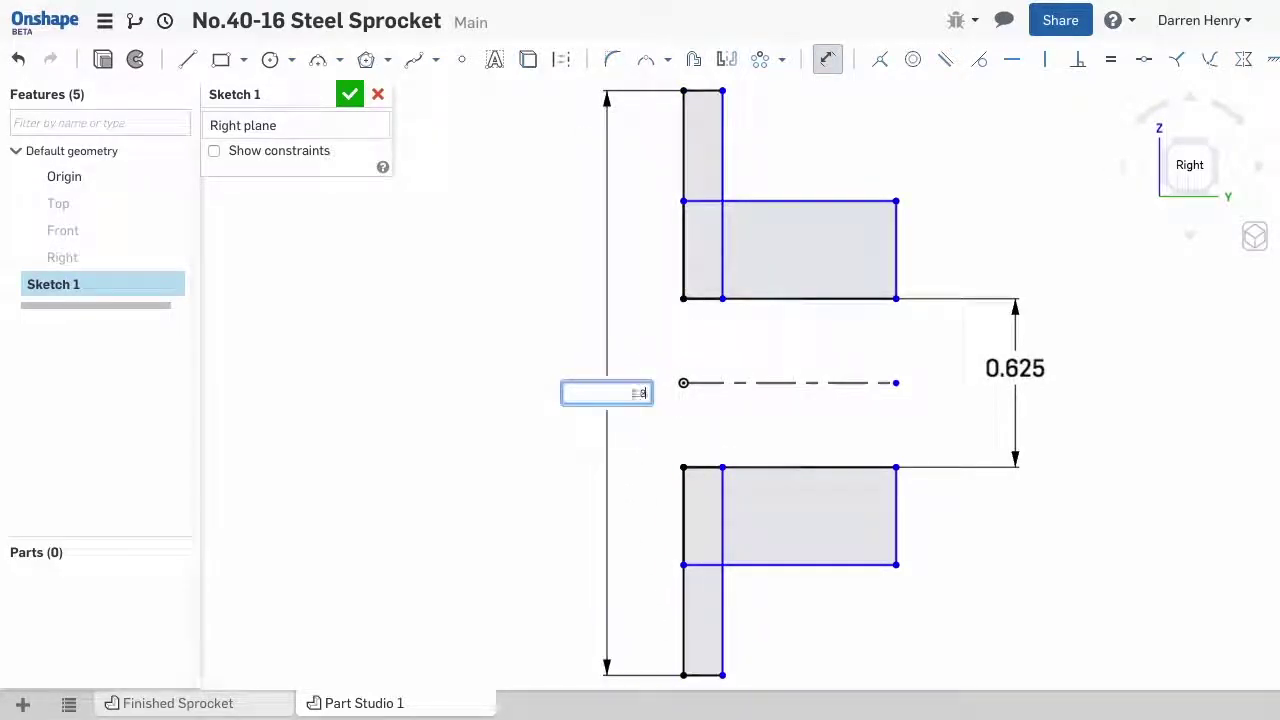
pyautogui.write('1')
pyautogui.press('Return')
# - Dimension the hub height as 2 and the thin bar width as 0.284
pyautogui.click(746, 205)
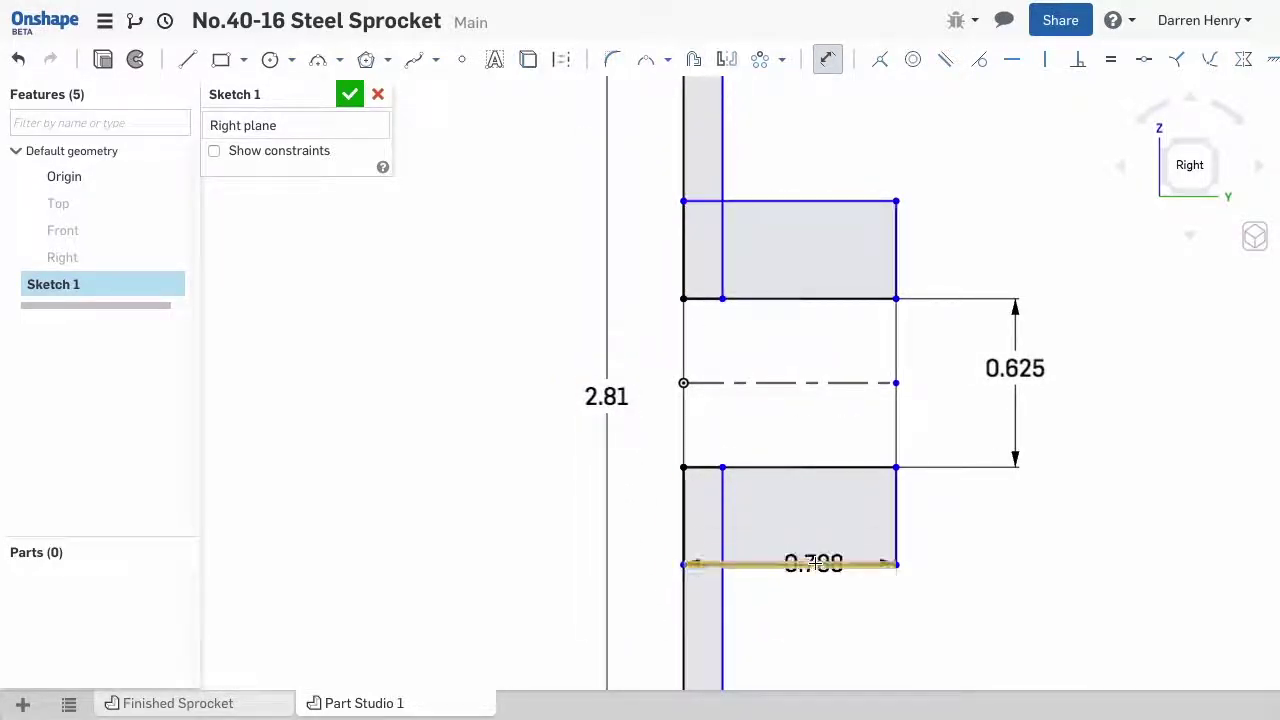
pyautogui.click(815, 565)
pyautogui.click(1086, 366)
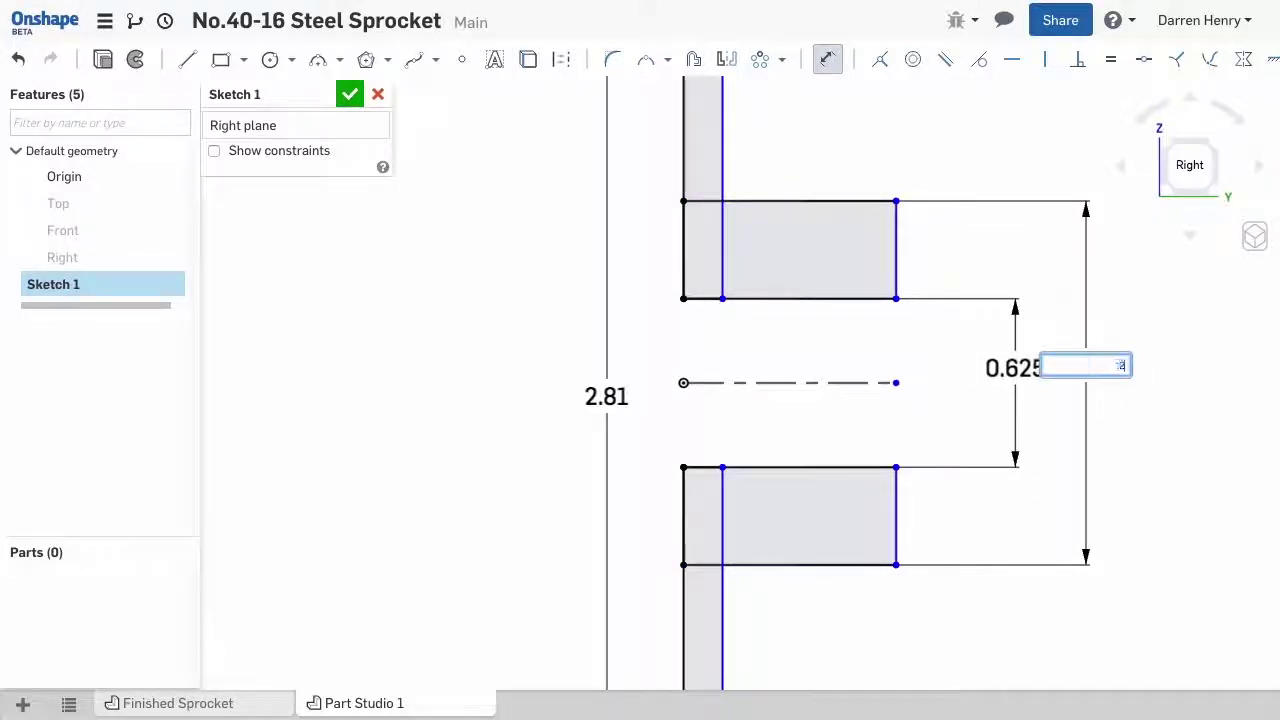
pyautogui.write('2')
pyautogui.press('Return')
pyautogui.click(723, 135)
pyautogui.click(753, 115)
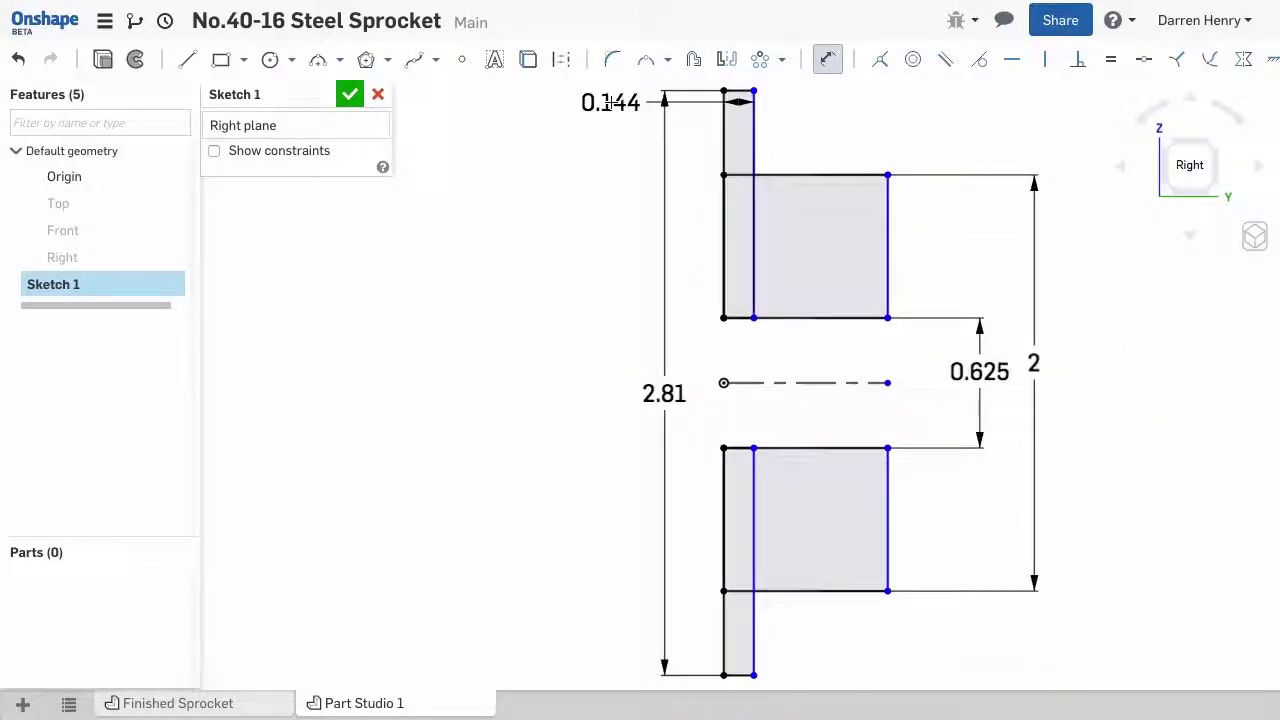
pyautogui.click(829, 126)
pyautogui.press('Return')
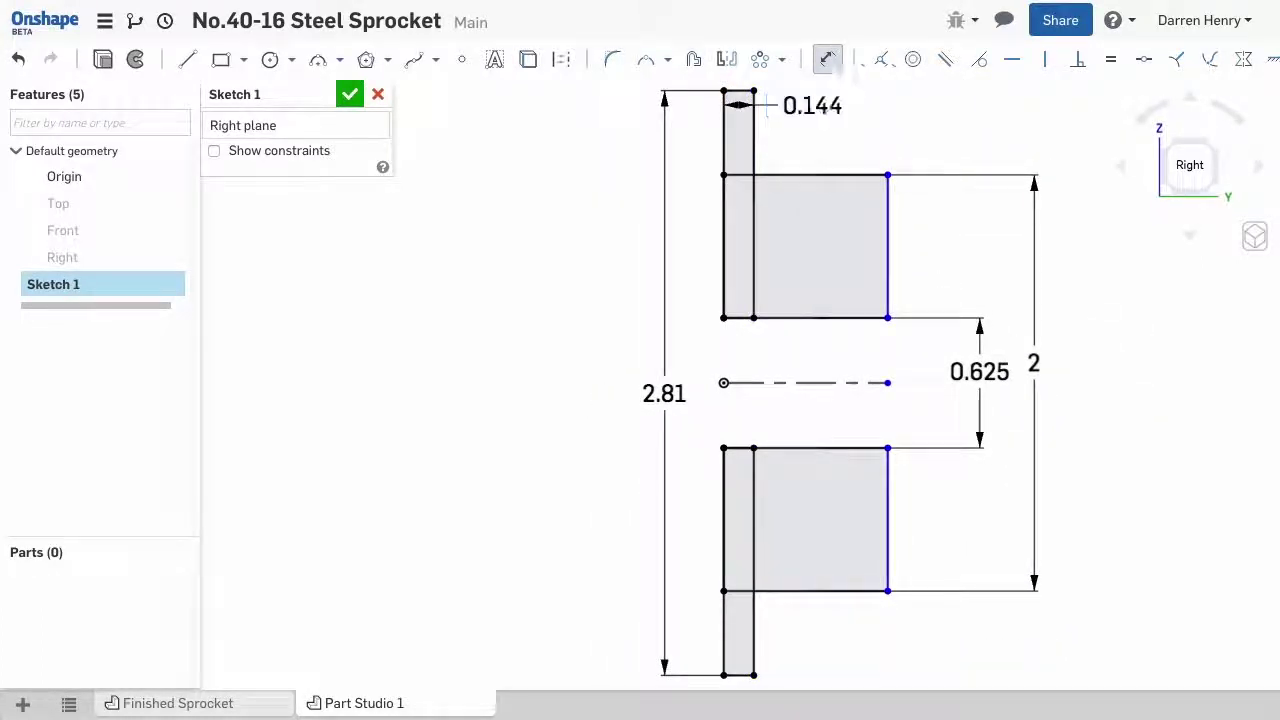
# - Add the 0.875 horizontal width dimension and finish Sketch 1
pyautogui.scroll(-2, 834, 157)
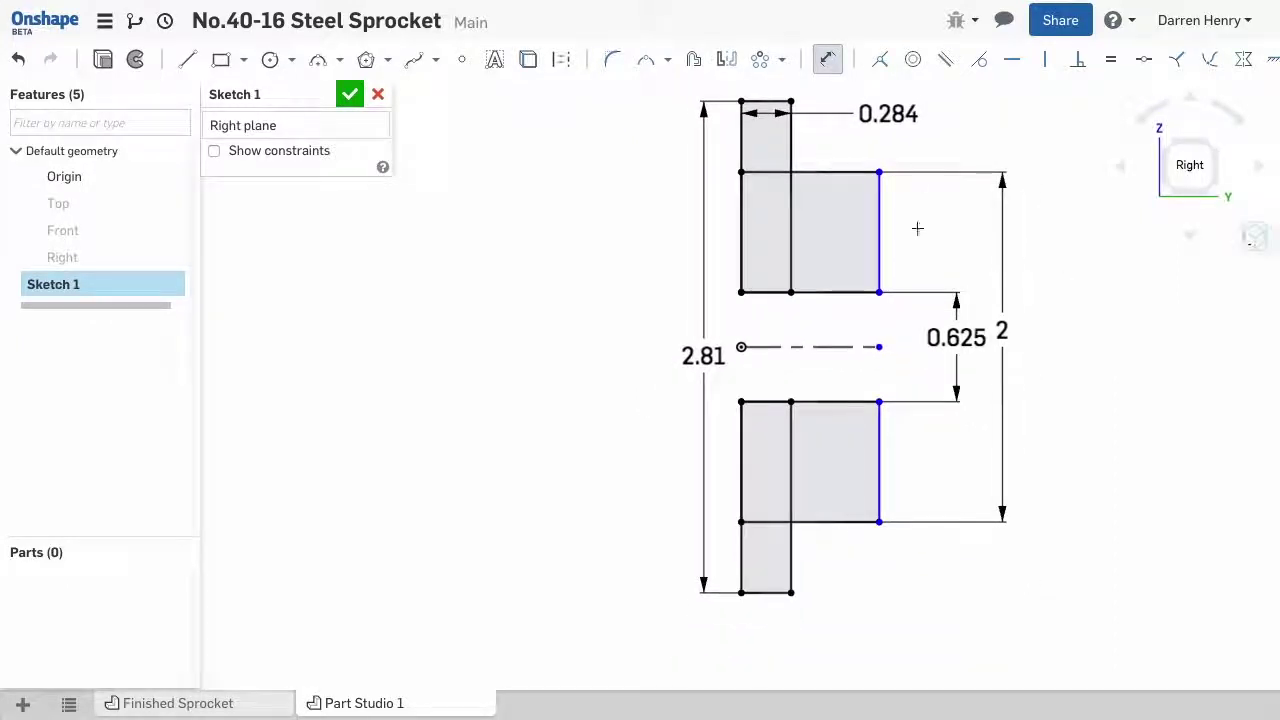
pyautogui.click(826, 88)
pyautogui.write('.875')
pyautogui.press('Return')
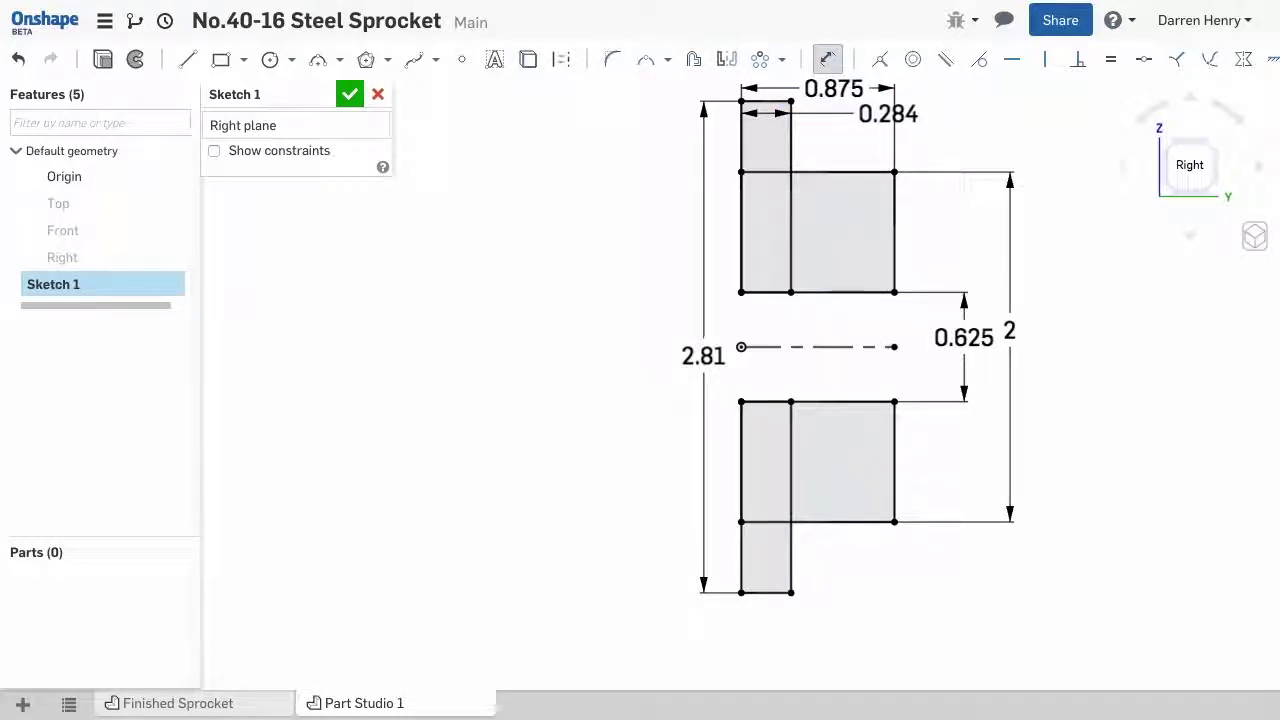
pyautogui.click(351, 97)
# - Revolve the three profile regions a full turn about the dashed centreline into Part 1
pyautogui.click(236, 60)
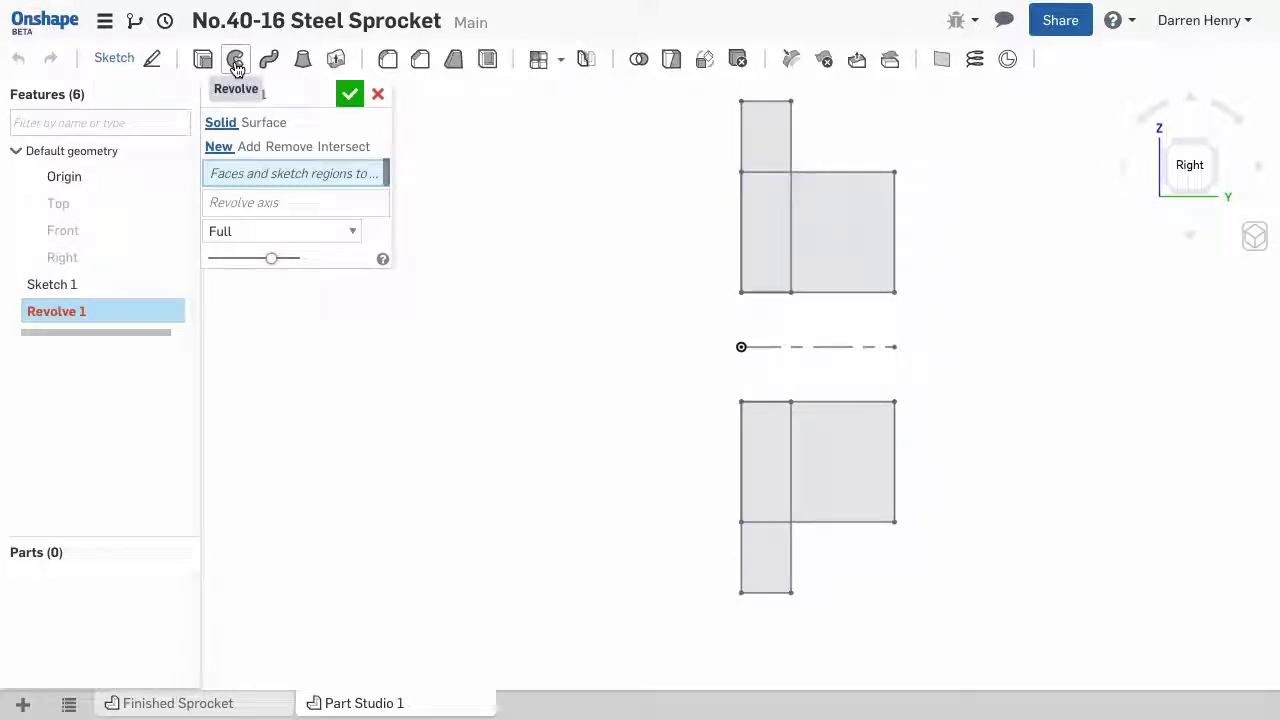
pyautogui.click(829, 249)
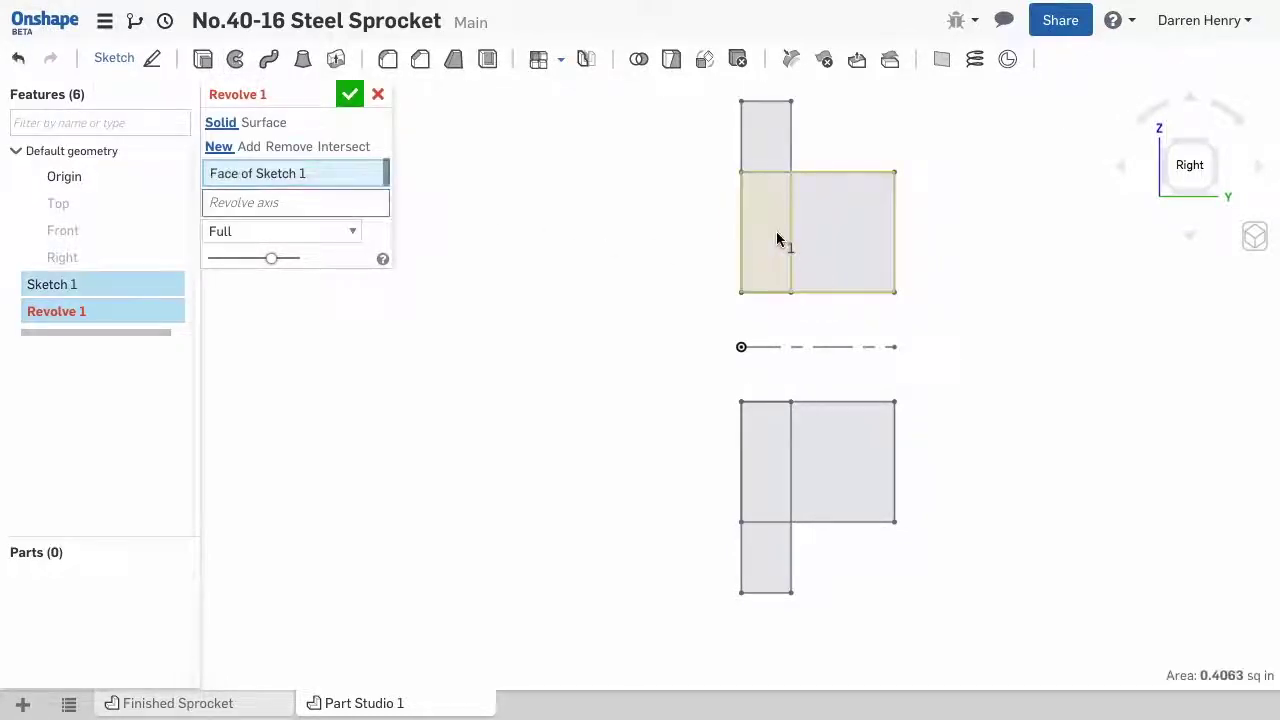
pyautogui.click(765, 232)
pyautogui.click(767, 150)
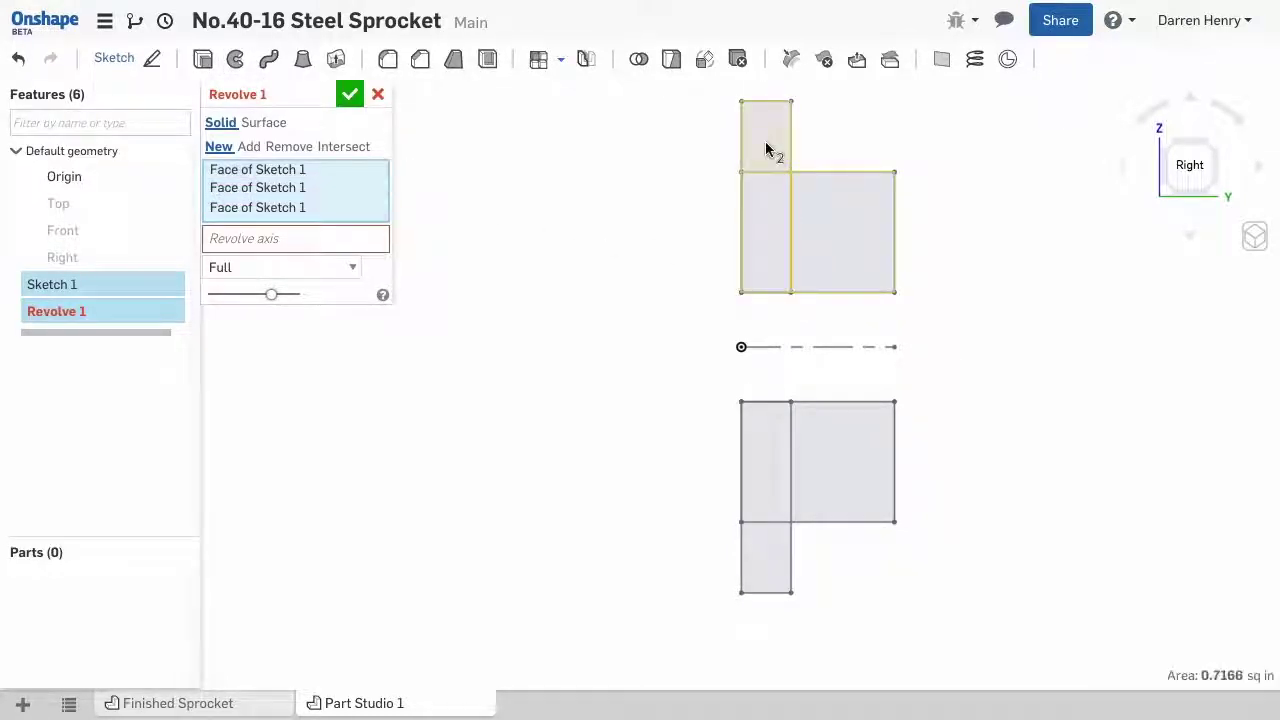
pyautogui.click(371, 238)
pyautogui.click(789, 347)
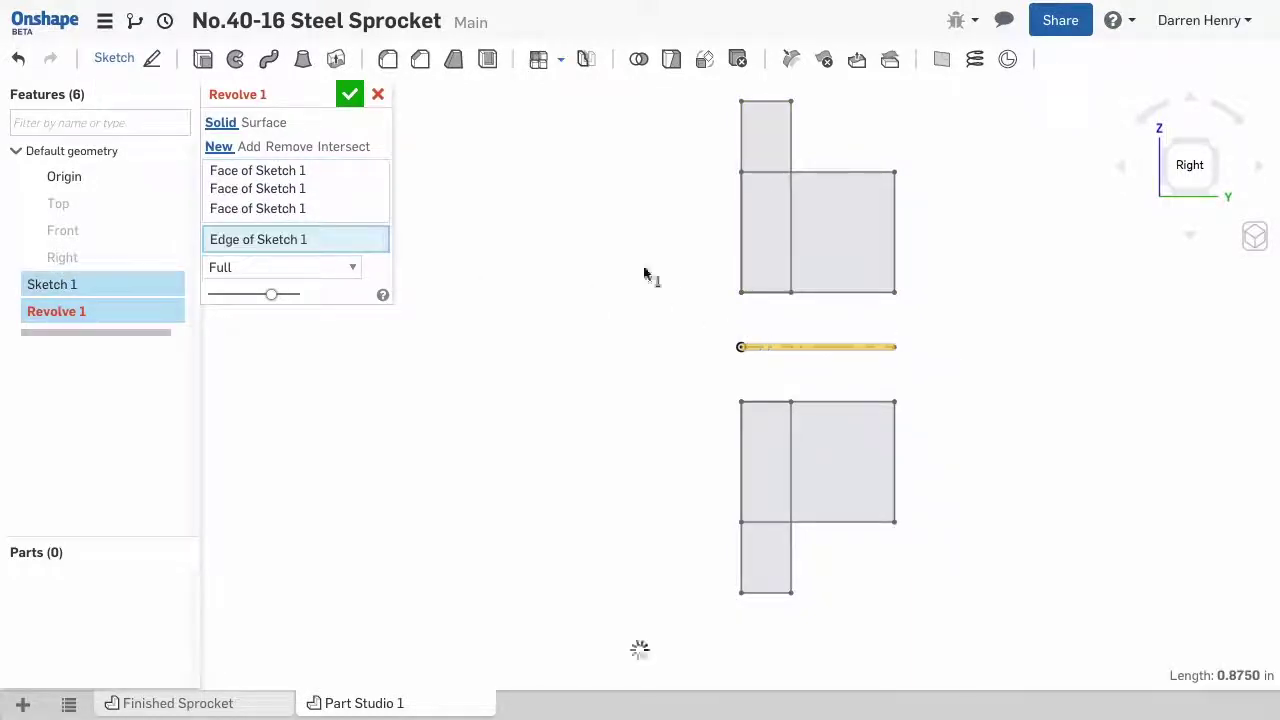
pyautogui.click(349, 94)
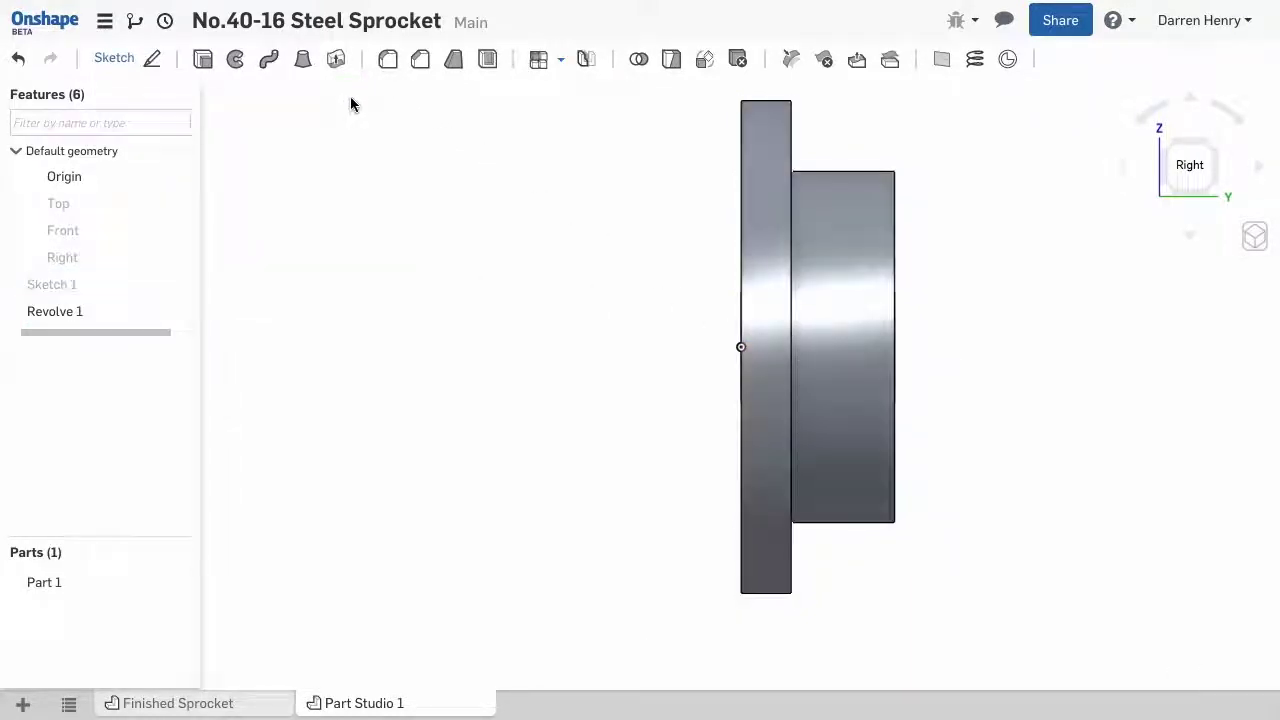
pyautogui.moveTo(620, 240); pyautogui.dragTo(790, 297, button='right')
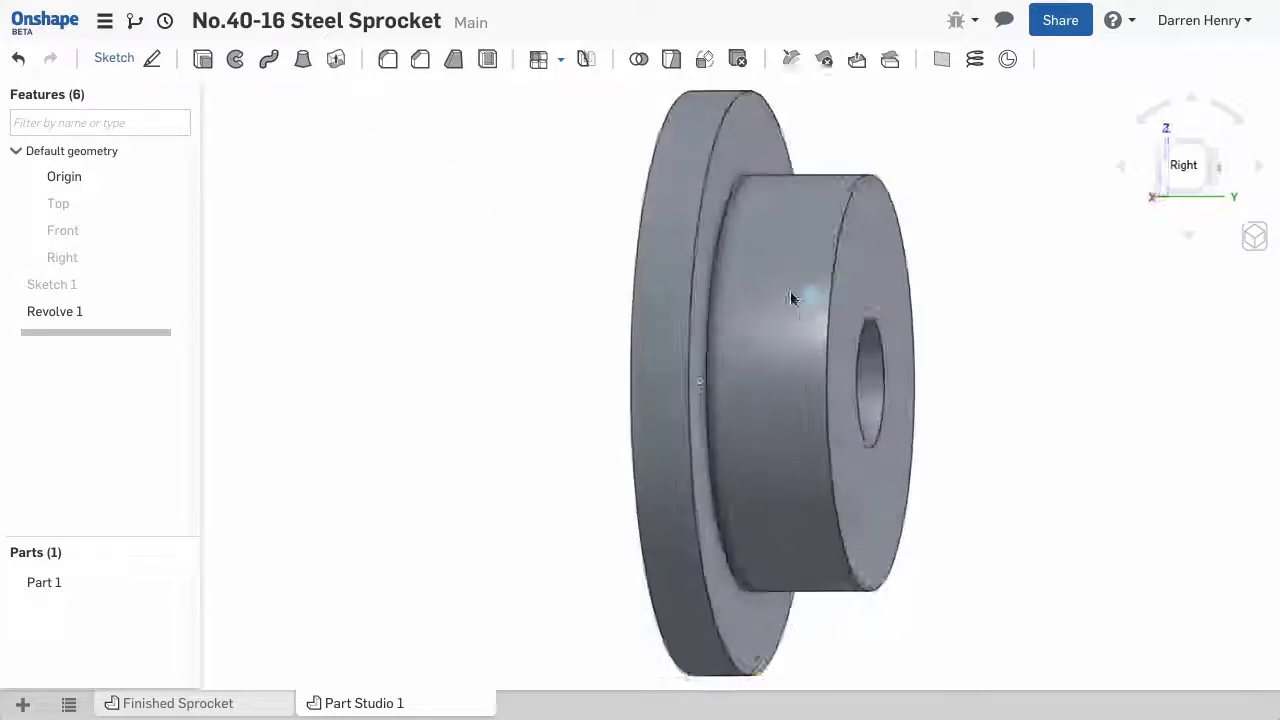
pyautogui.click(392, 63)
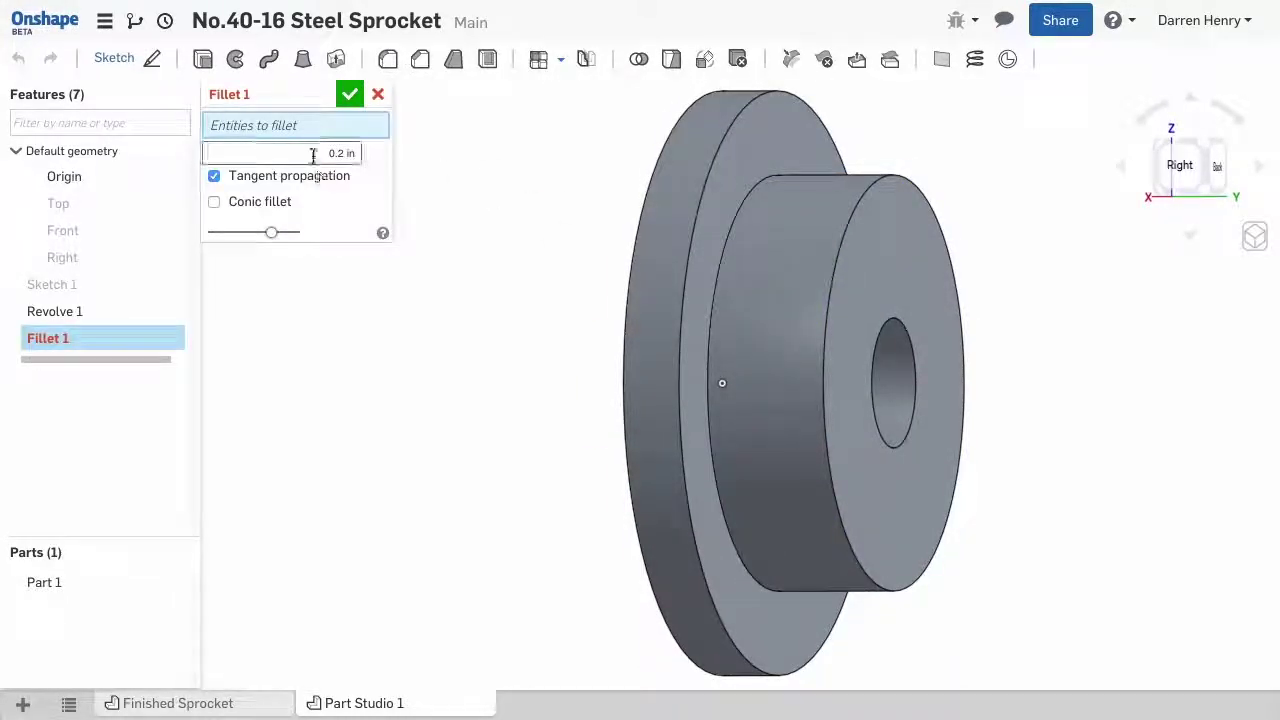
# - Fillet the hub-to-flange edge with a 1/16 in radius
pyautogui.click(348, 152)
pyautogui.write('1/')
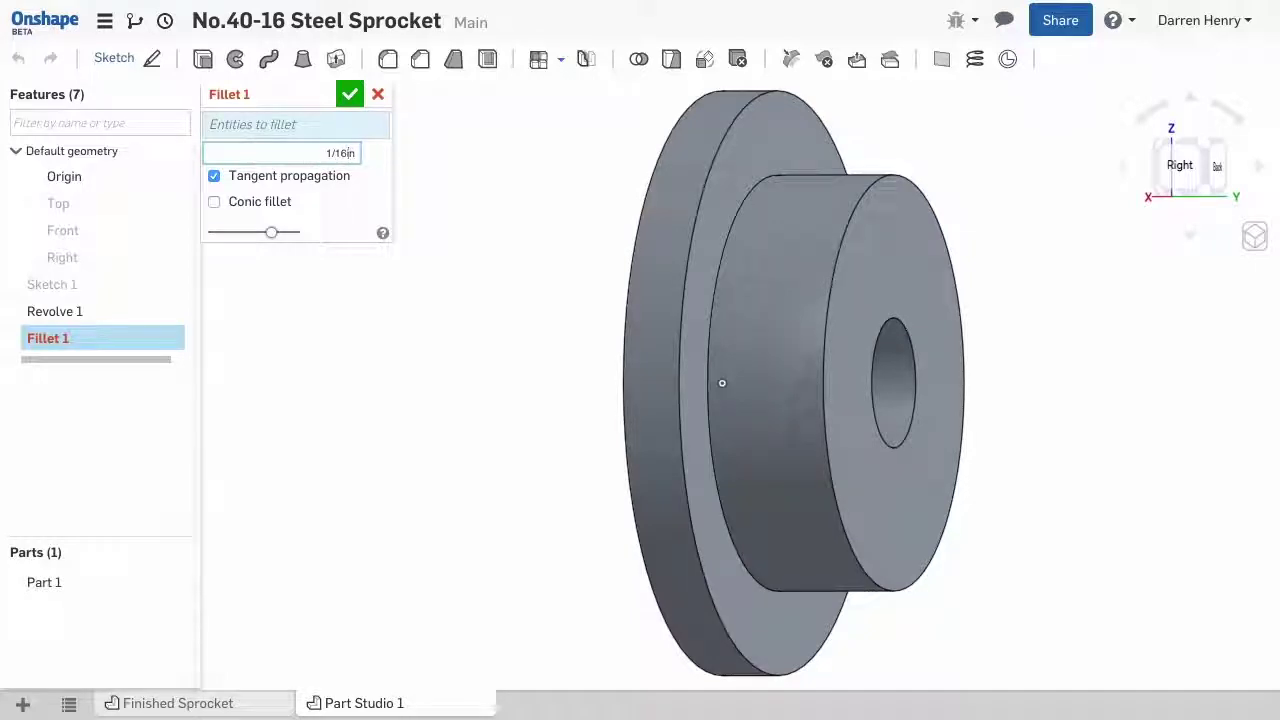
pyautogui.write('16in')
pyautogui.press('Return')
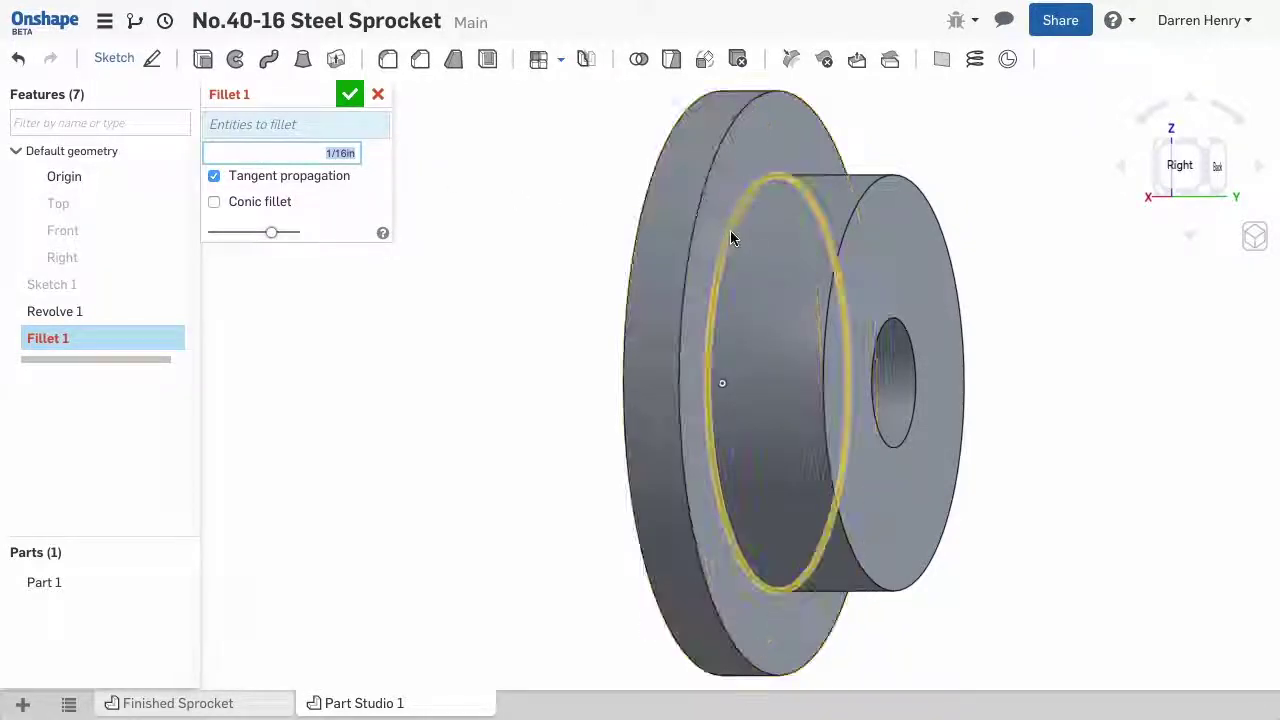
pyautogui.click(730, 230)
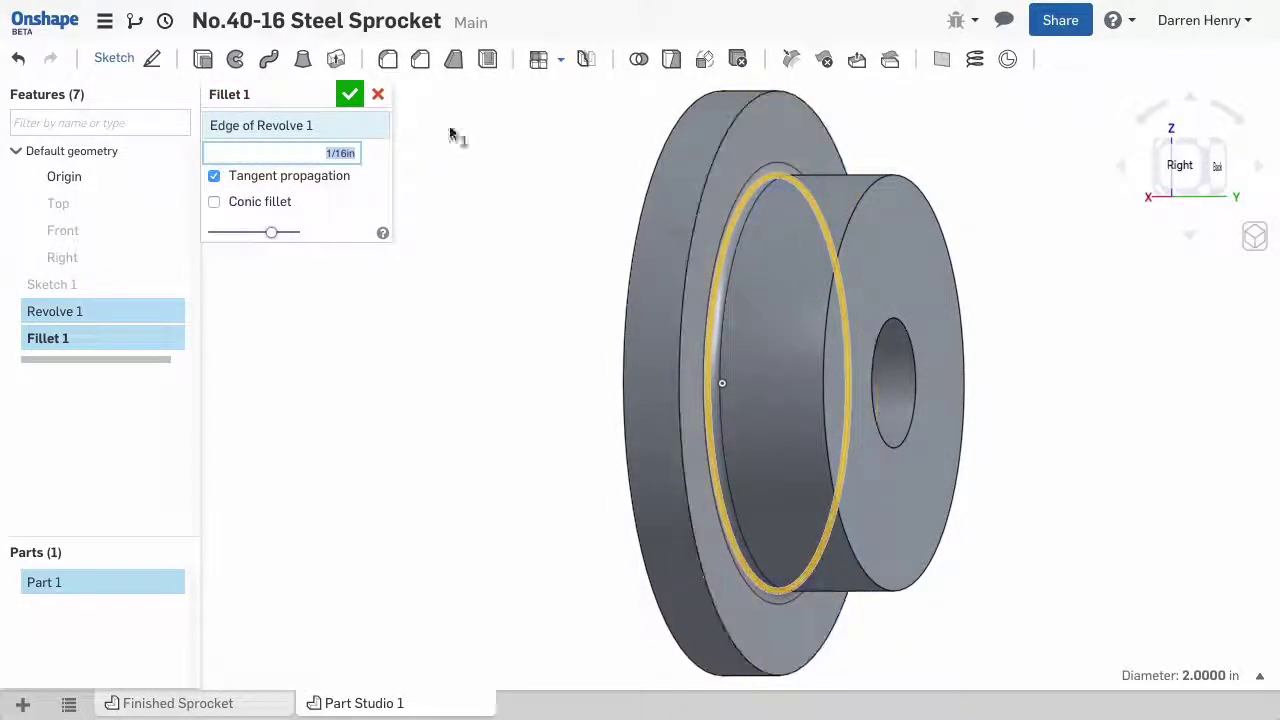
pyautogui.click(349, 94)
# - Start a chamfer with a 1/32 in distance
pyautogui.click(420, 59)
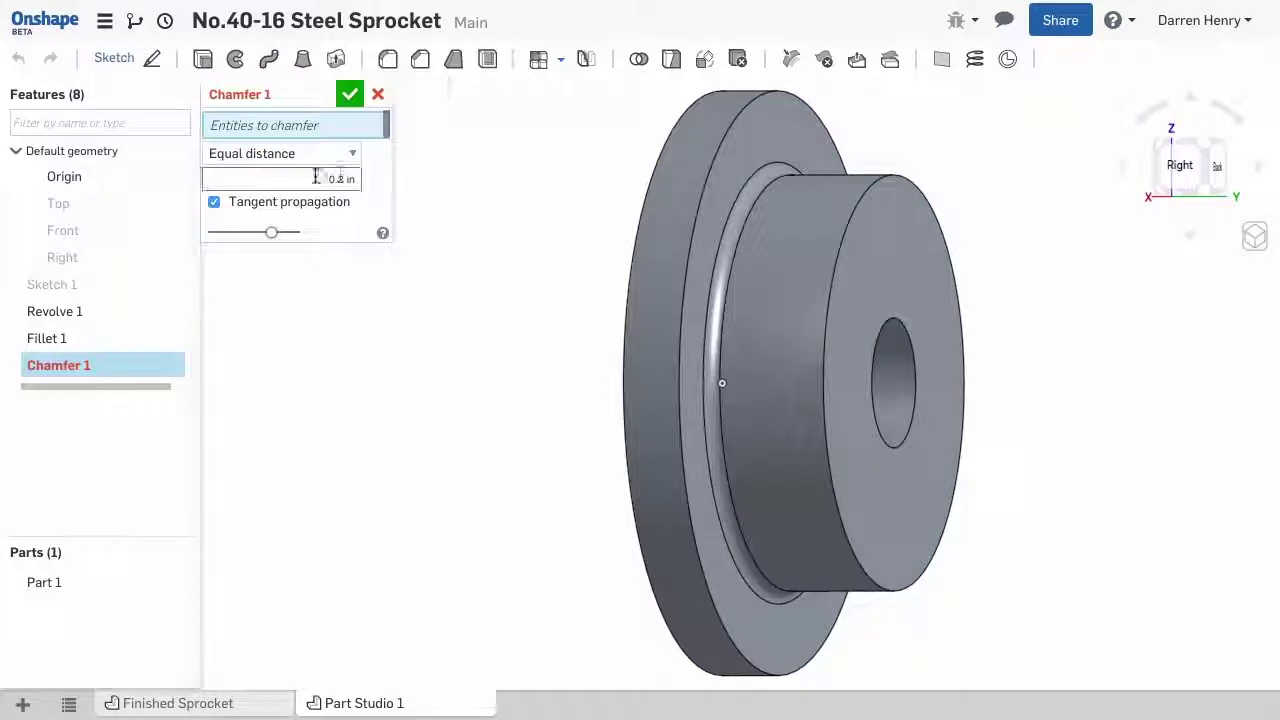
pyautogui.press('Tab')
pyautogui.press('BackSpace')
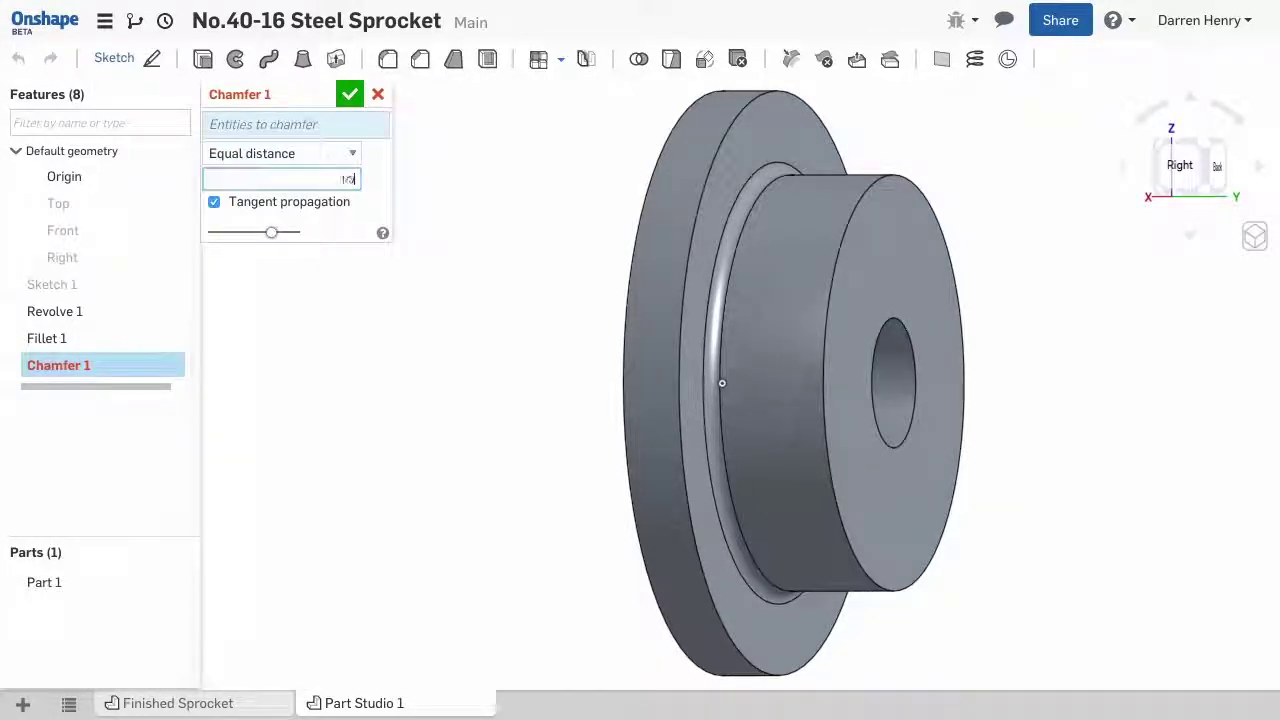
pyautogui.write('1/32')
pyautogui.press('Return')
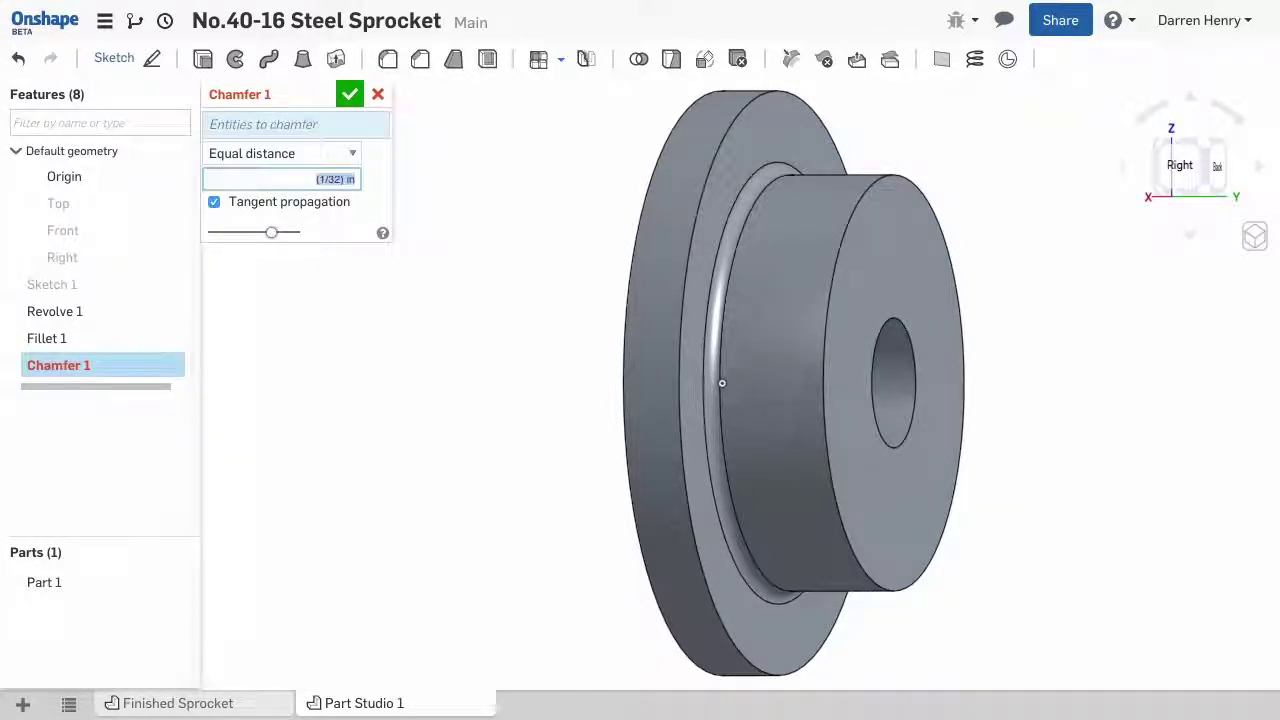
# - Chamfer the hub's front edge at 1/32 in and start a two-distance Chamfer 2
pyautogui.click(838, 278)
pyautogui.click(349, 94)
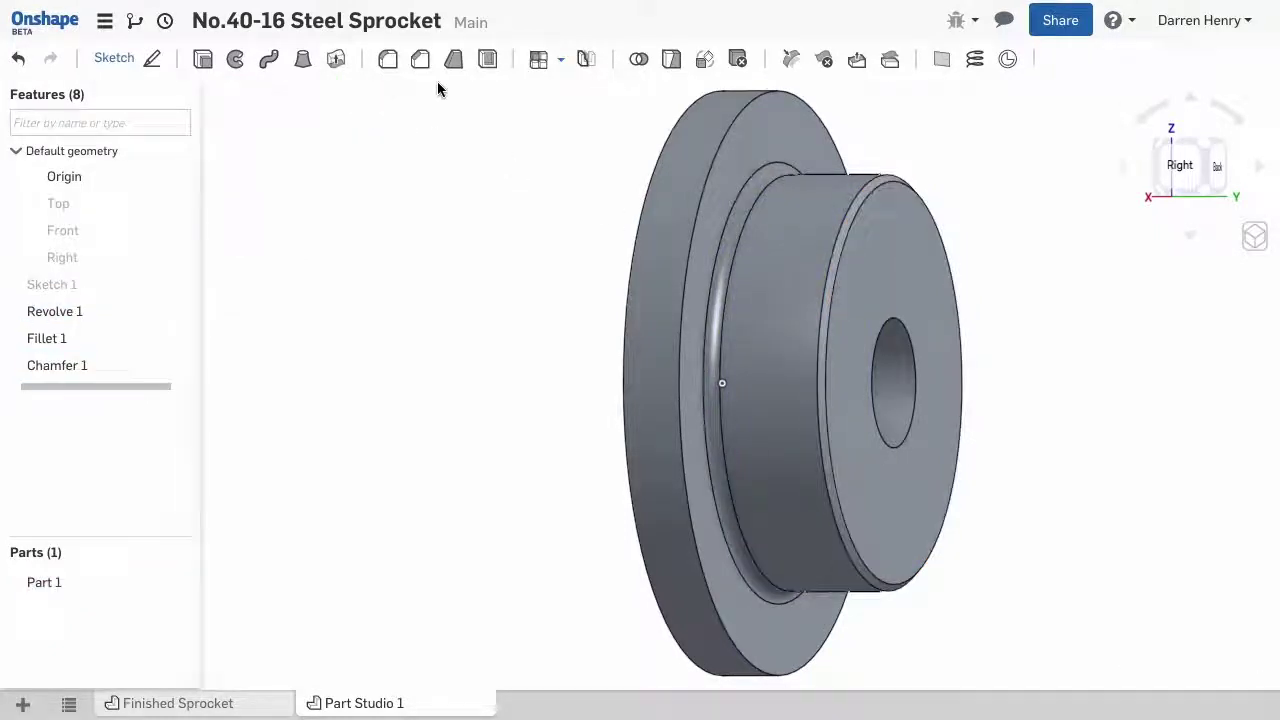
pyautogui.click(421, 60)
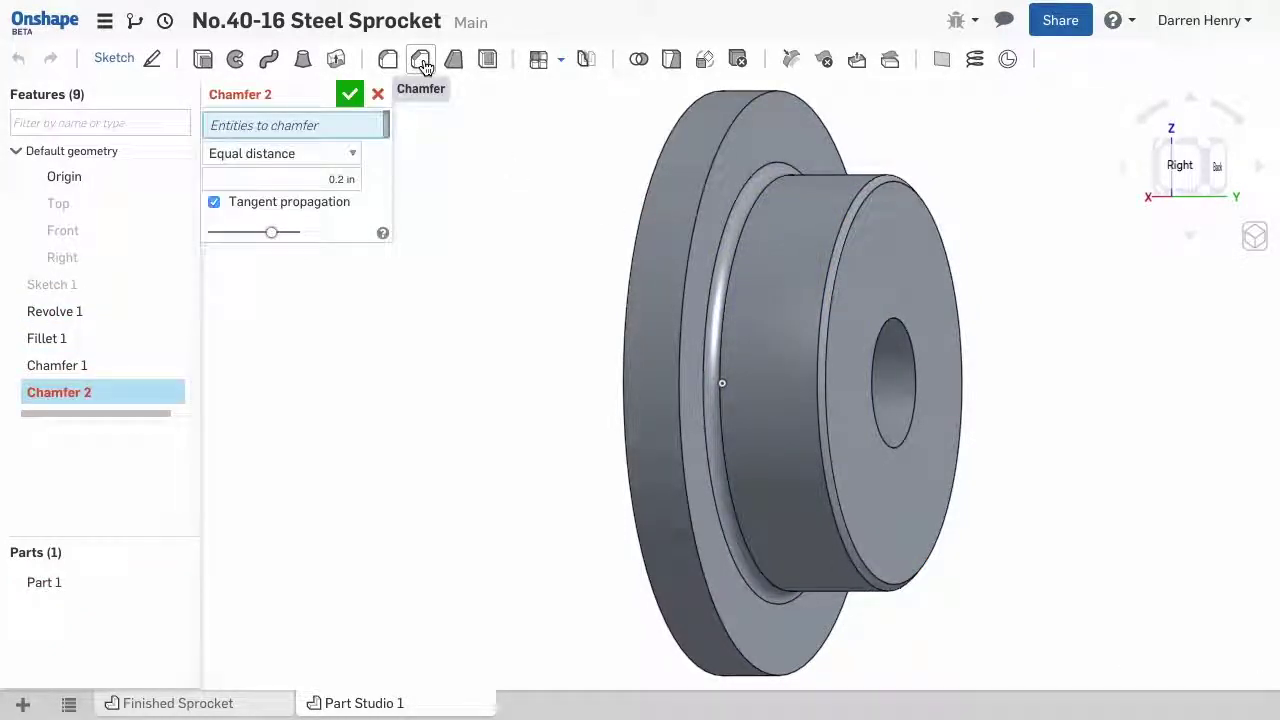
pyautogui.click(352, 154)
pyautogui.click(337, 170)
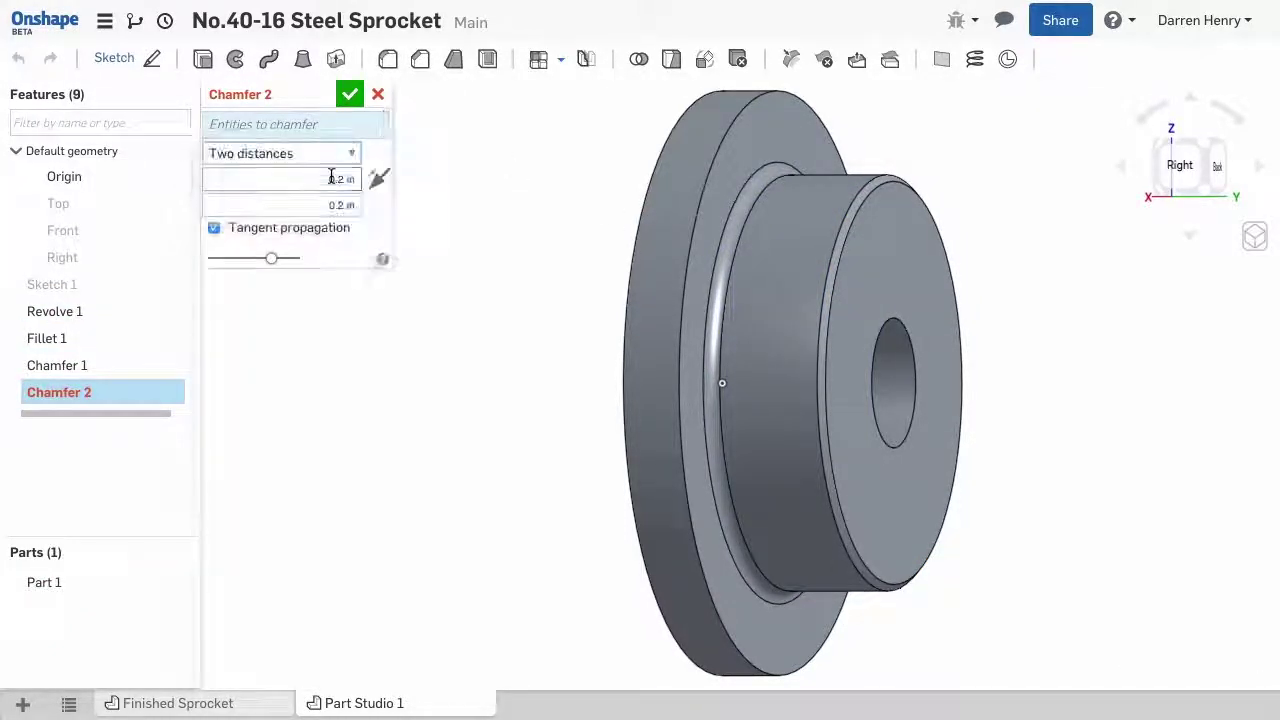
# - Bevel both flange rim edges with chamfer distances 0.25 in and 0.062 in
pyautogui.press('BackSpace')
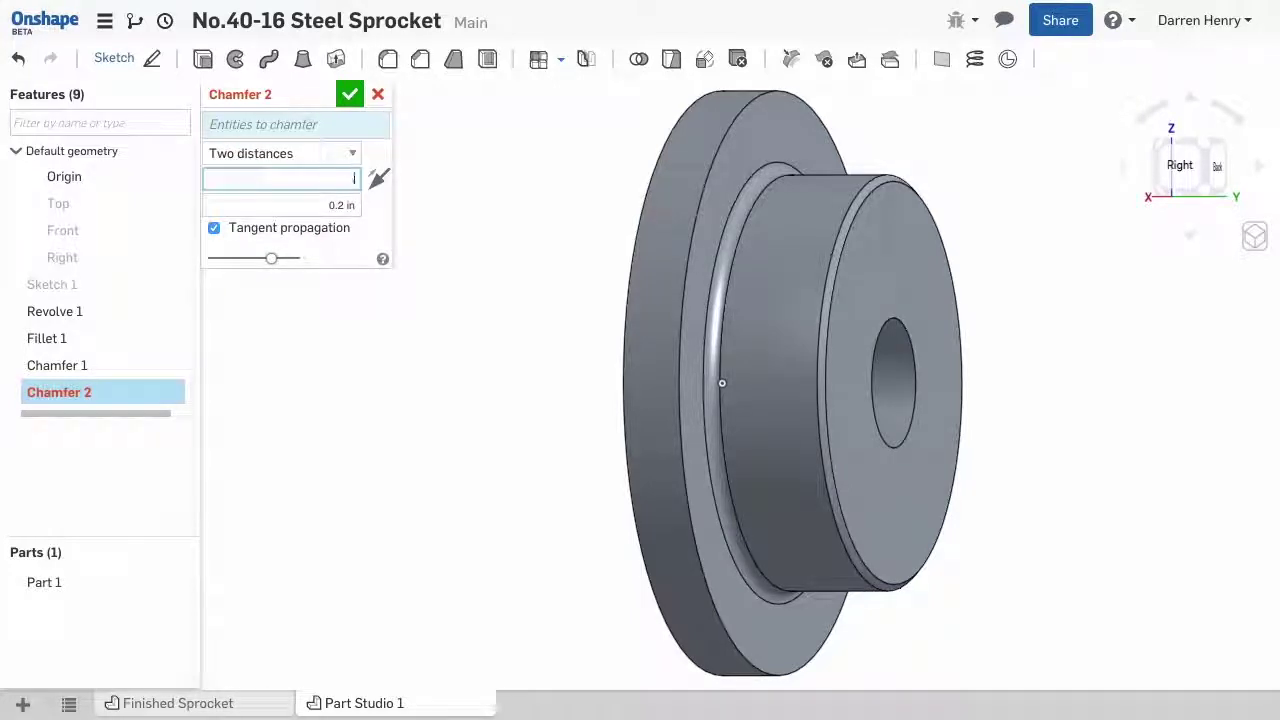
pyautogui.write('.25')
pyautogui.press('Return')
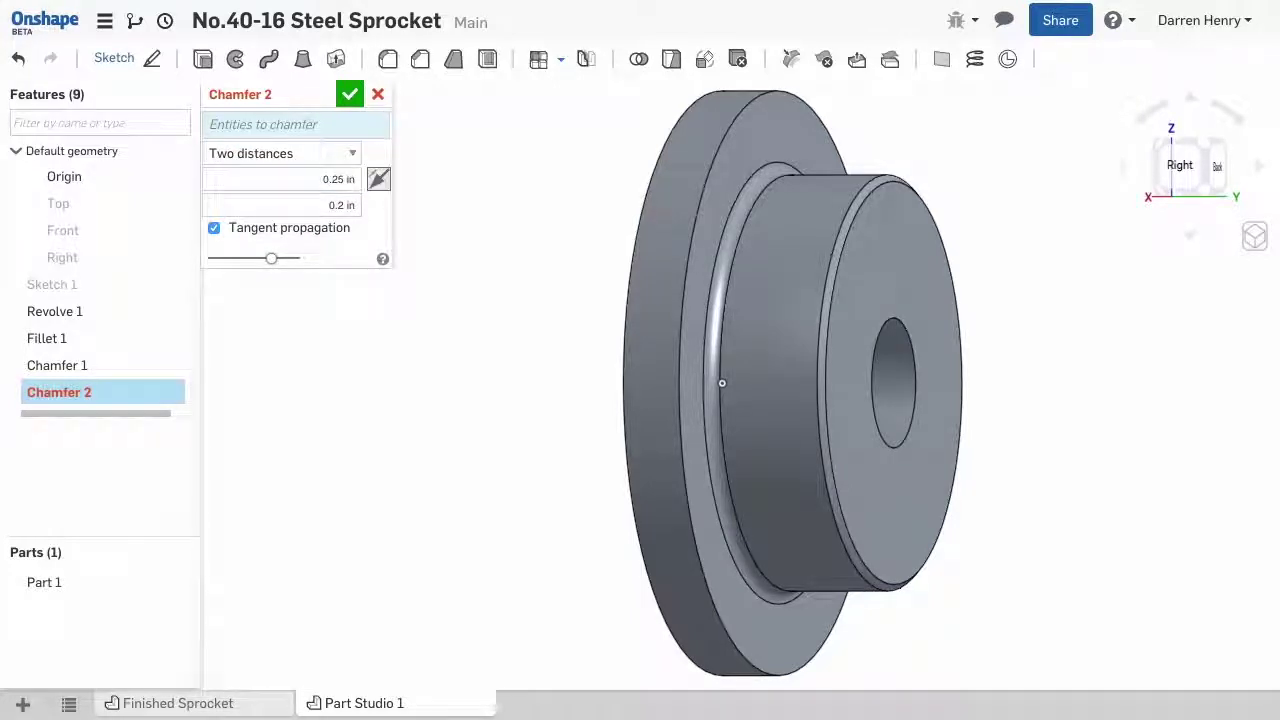
pyautogui.press('Tab')
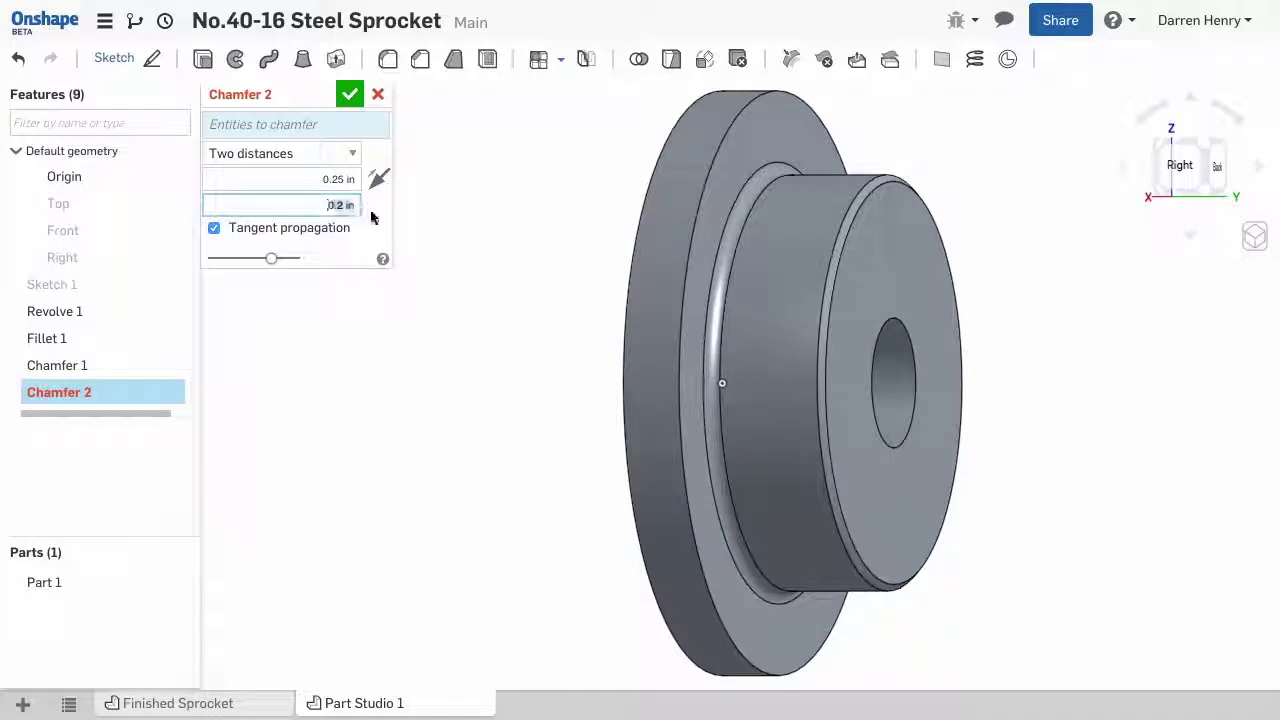
pyautogui.press('BackSpace')
pyautogui.write('.062')
pyautogui.press('Return')
pyautogui.click(668, 143)
pyautogui.click(720, 141)
pyautogui.click(349, 94)
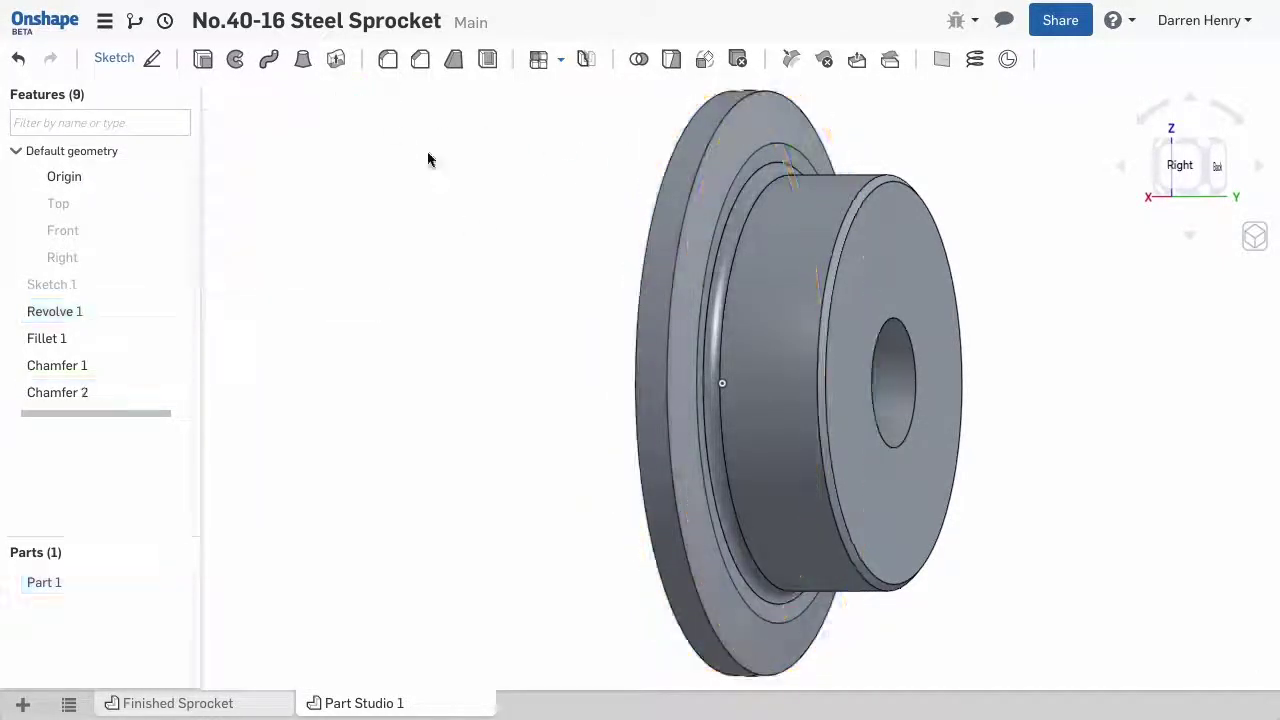
# - Set the view to isometric and add a new empty Part Studio 2
pyautogui.rightClick(476, 200)
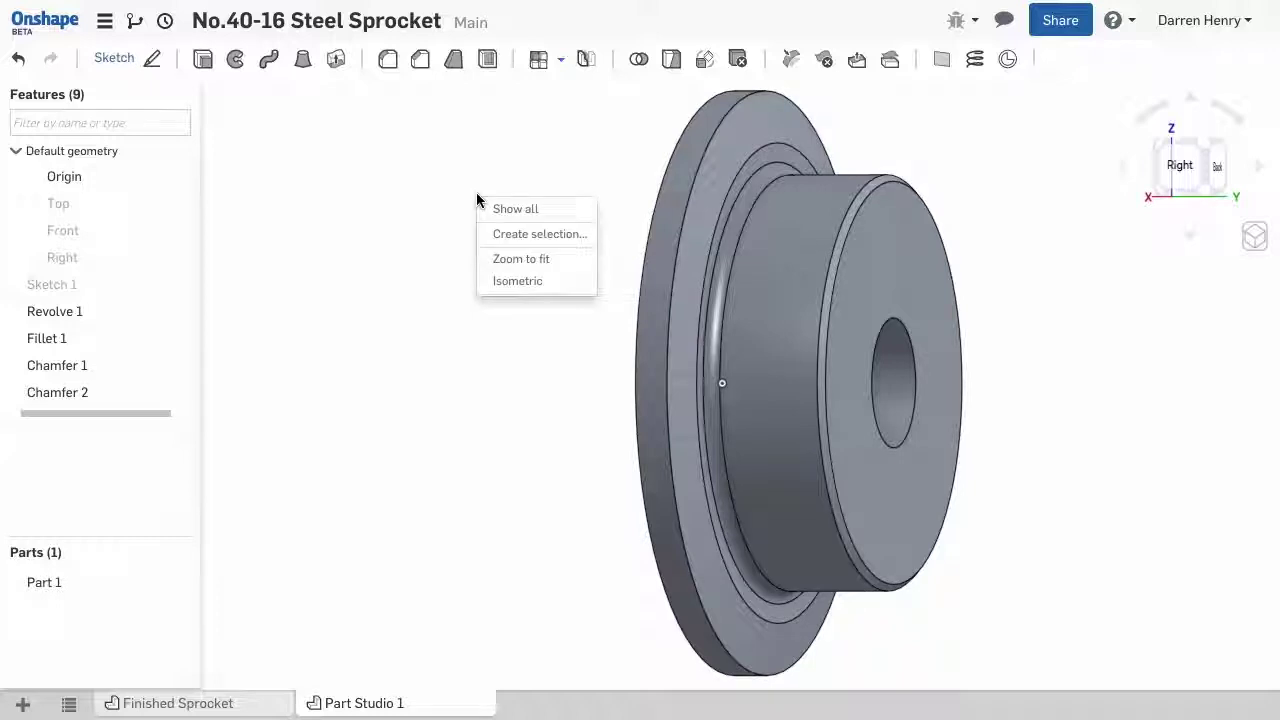
pyautogui.click(508, 284)
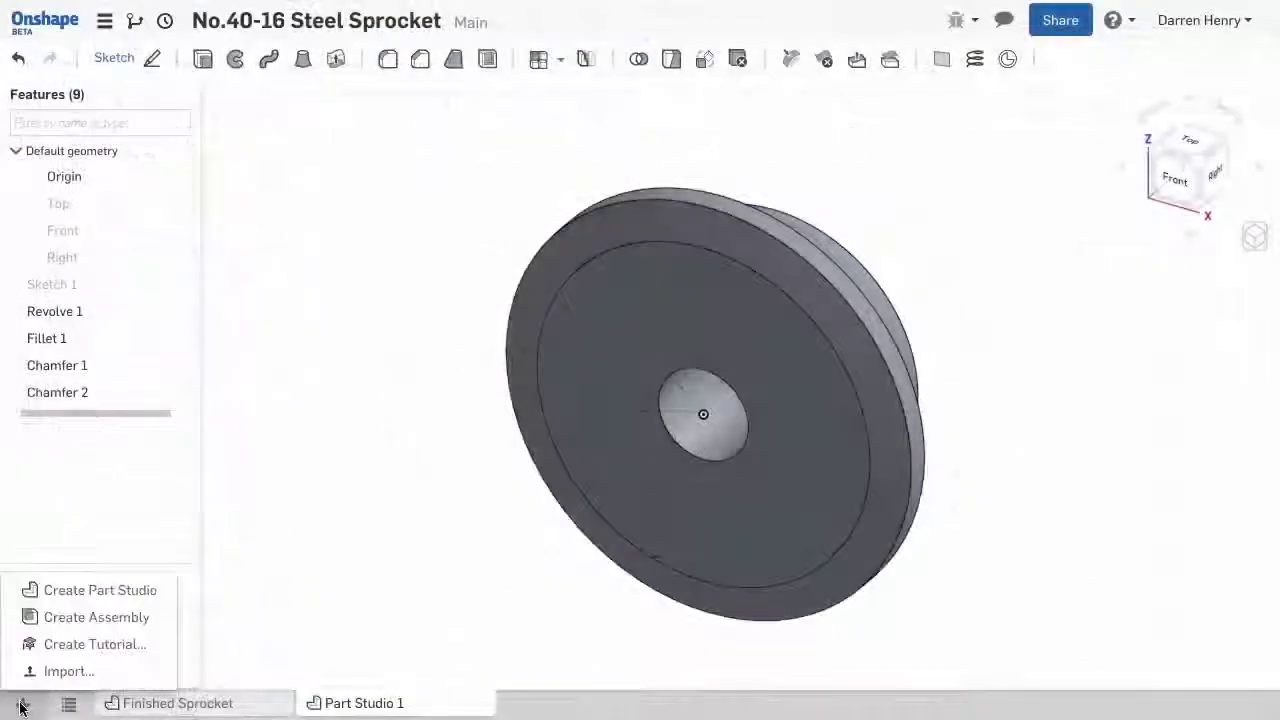
pyautogui.click(86, 591)
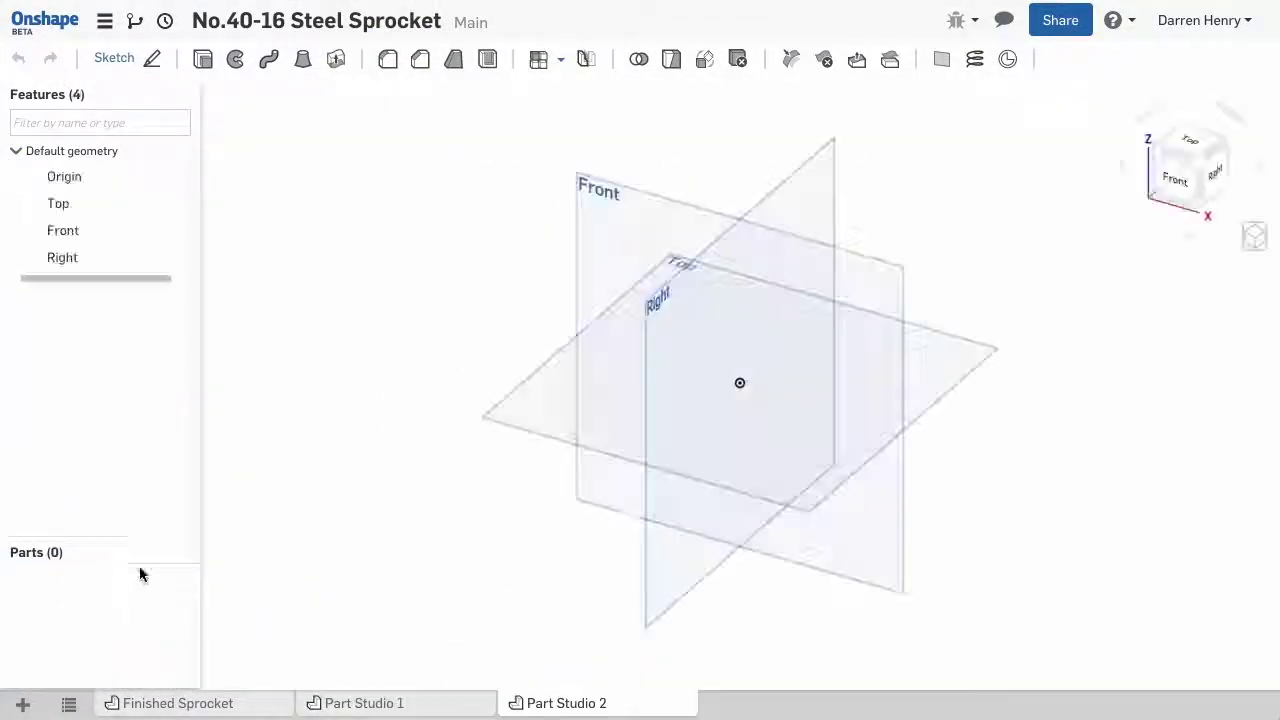
# - On the Front plane, sketch a large circle with a small circle centred on its top edge
pyautogui.rightClick(871, 277)
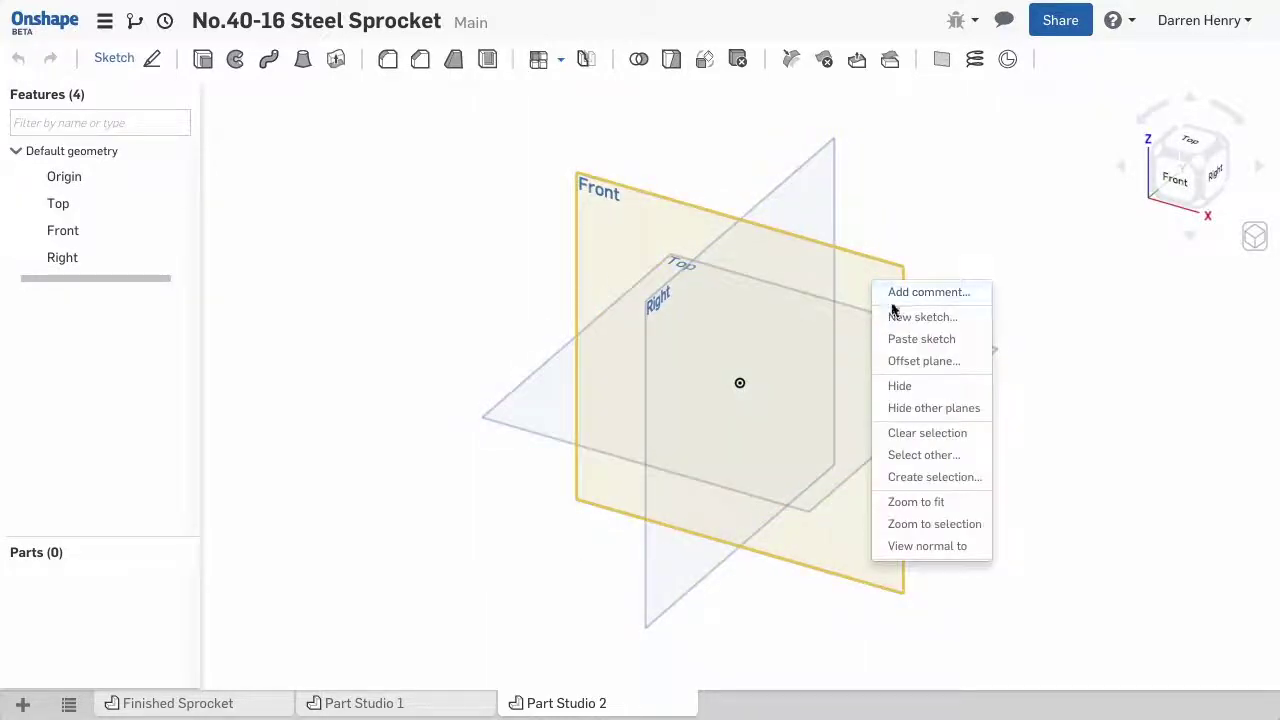
pyautogui.click(897, 315)
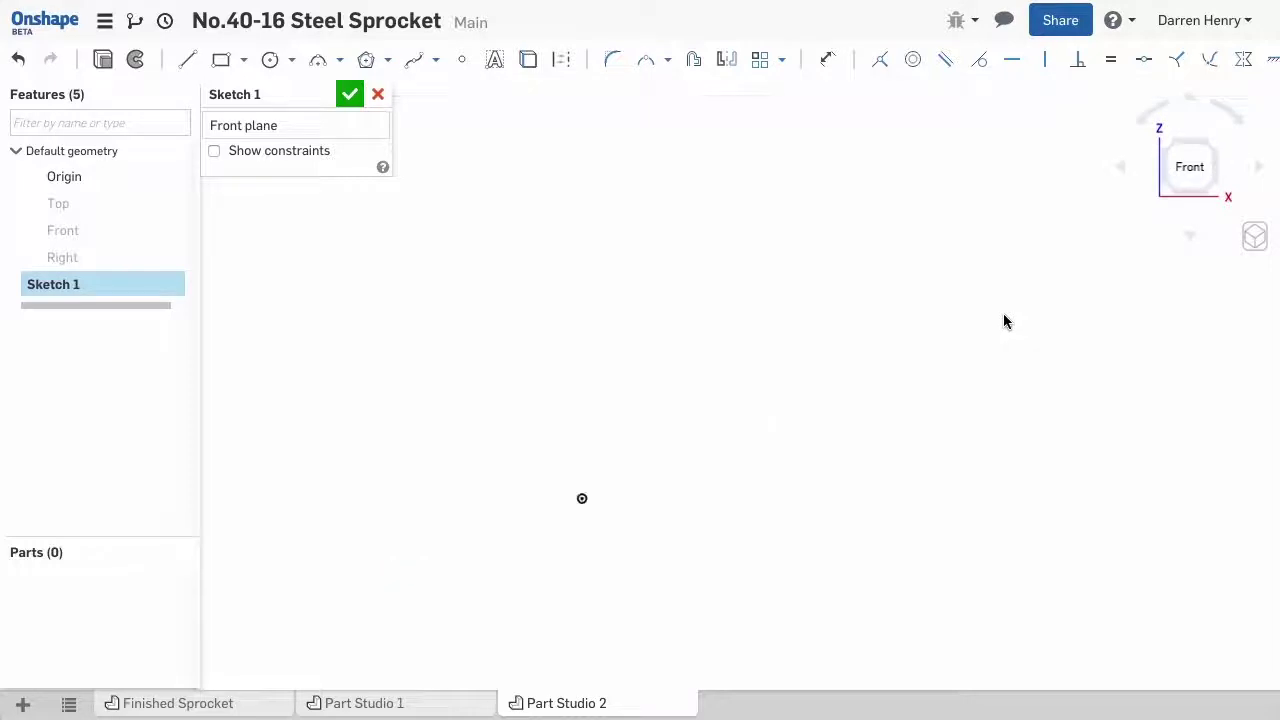
pyautogui.click(270, 60)
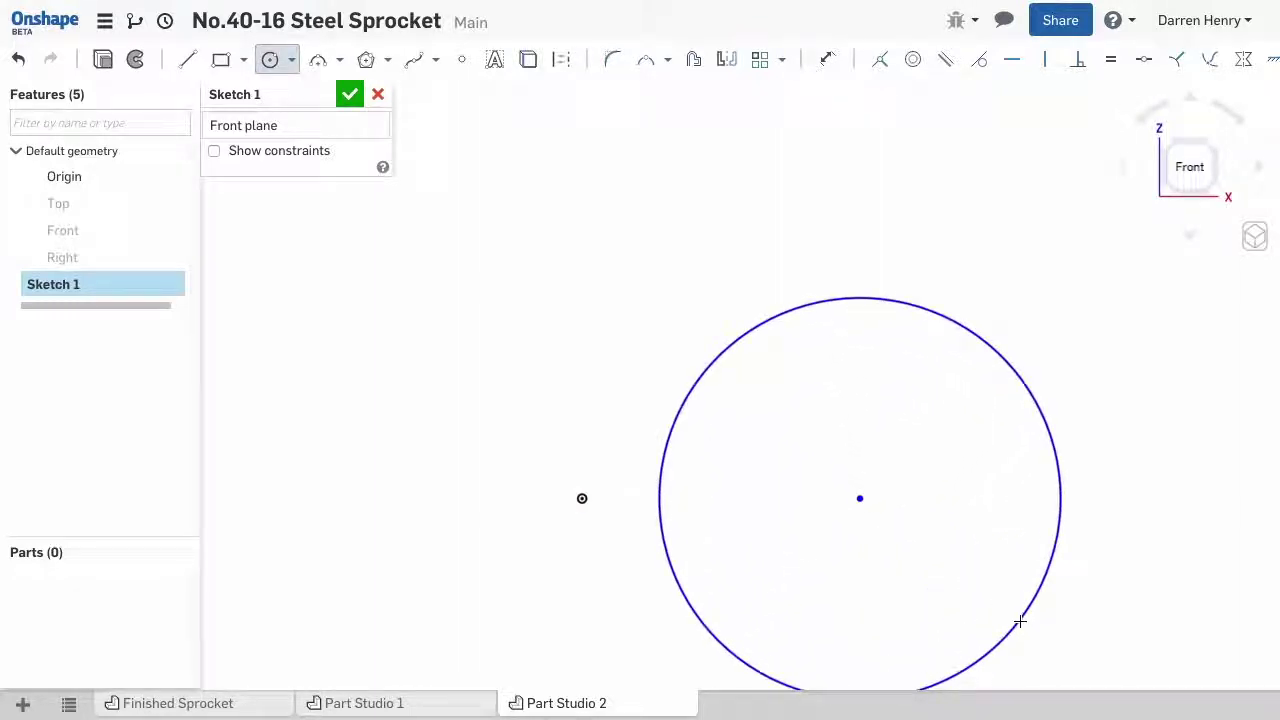
pyautogui.click(1019, 621)
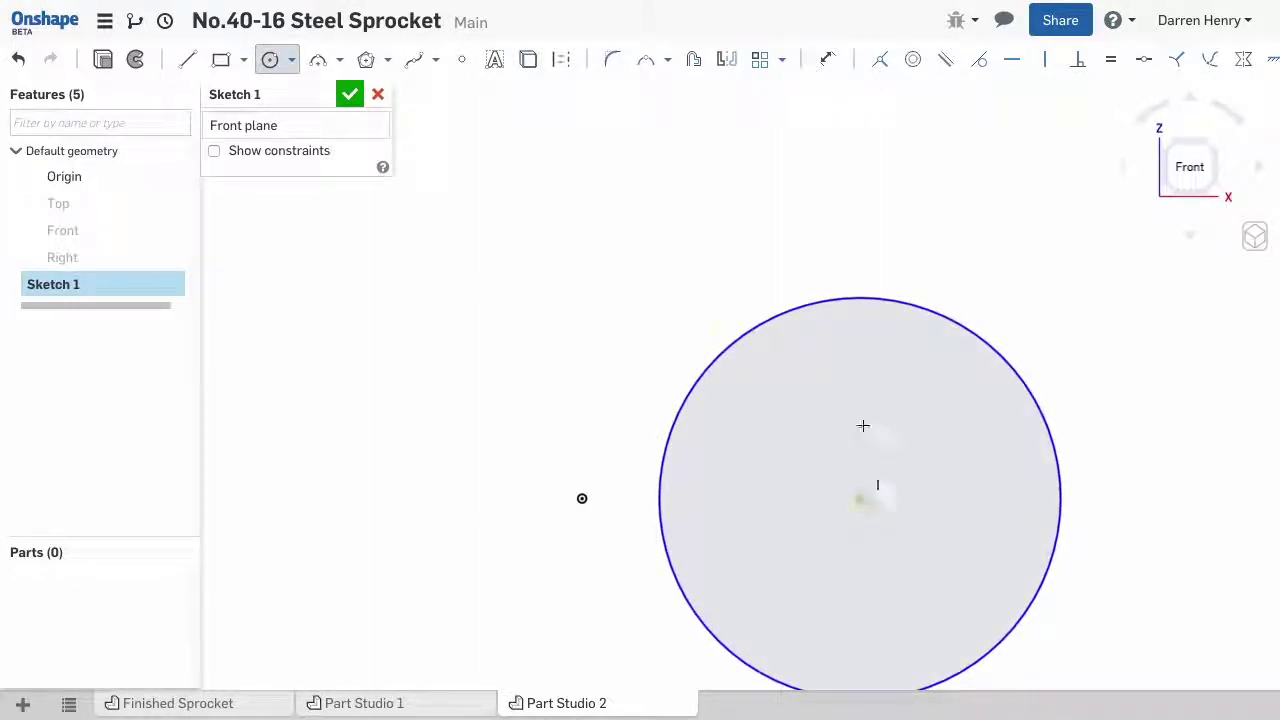
pyautogui.click(862, 297)
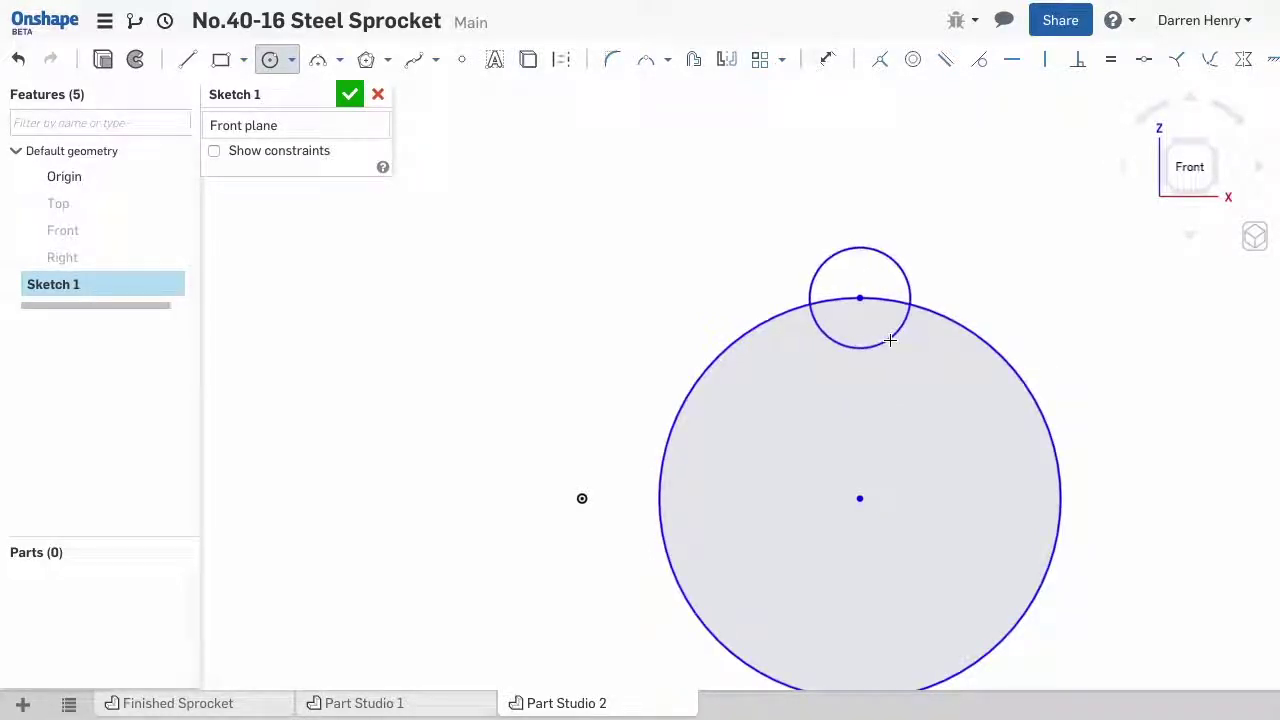
pyautogui.click(891, 341)
# - Draw construction centre lines from the big circle's and small circle's centres
pyautogui.click(561, 59)
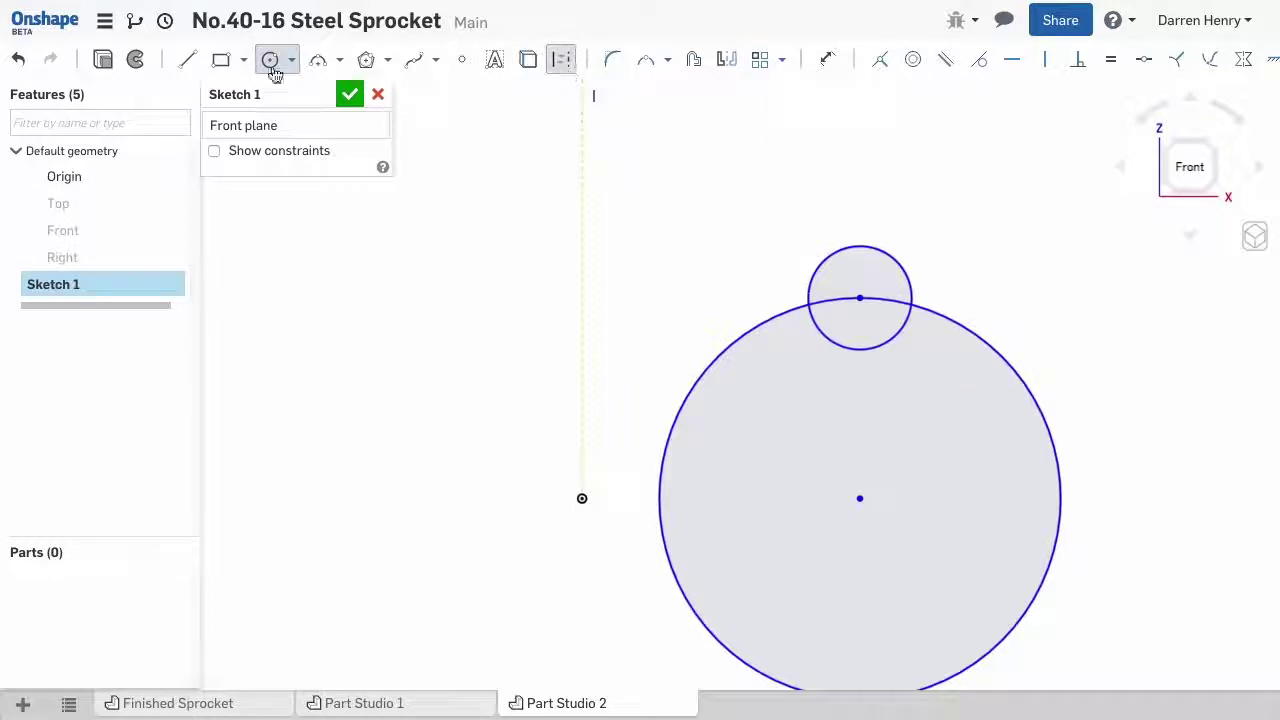
pyautogui.click(190, 60)
pyautogui.click(860, 498)
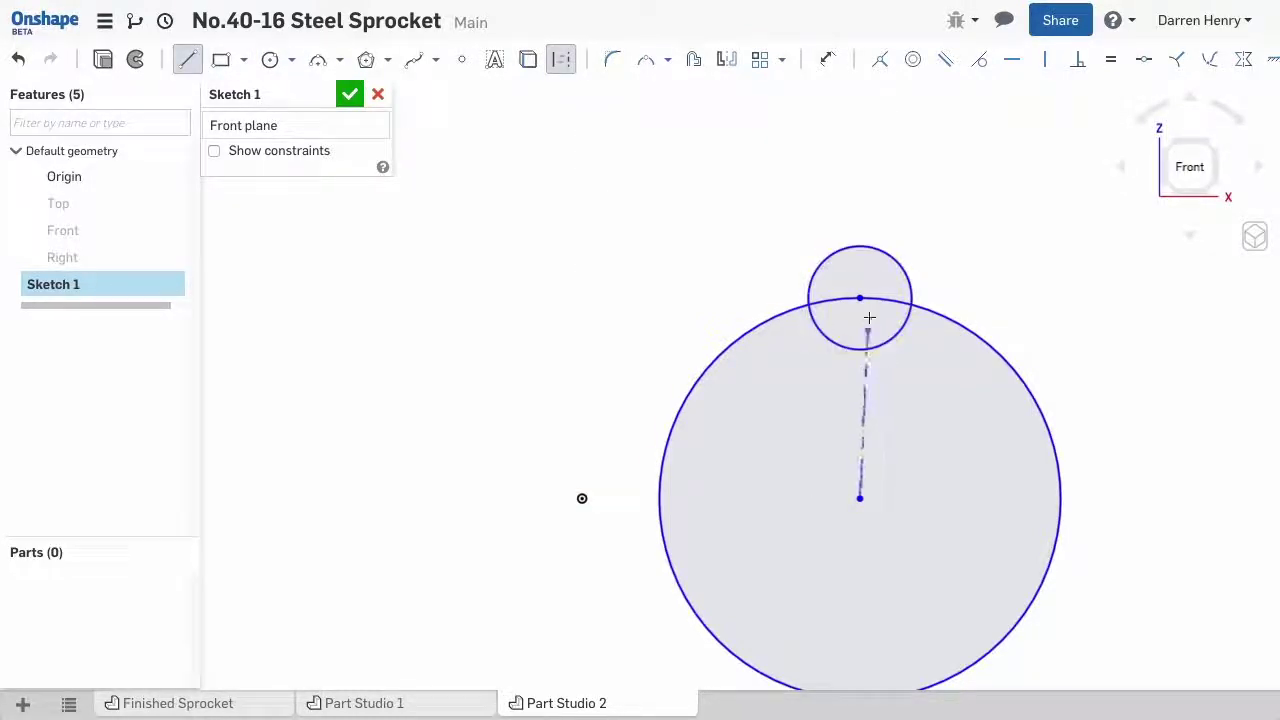
pyautogui.click(1050, 298)
pyautogui.press('Escape')
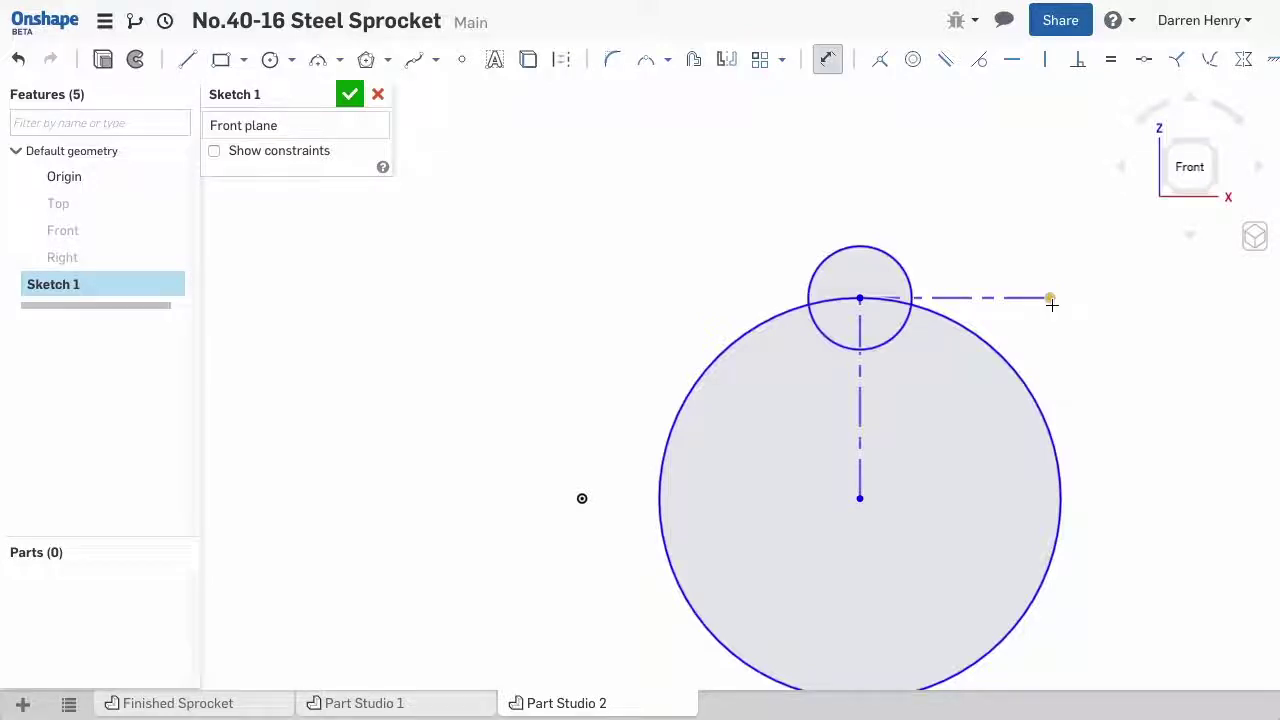
# - Dimension the big circle at Ø2.563 and the roller circle at Ø0.312
pyautogui.click(1023, 383)
pyautogui.click(1112, 393)
pyautogui.write('2.669')
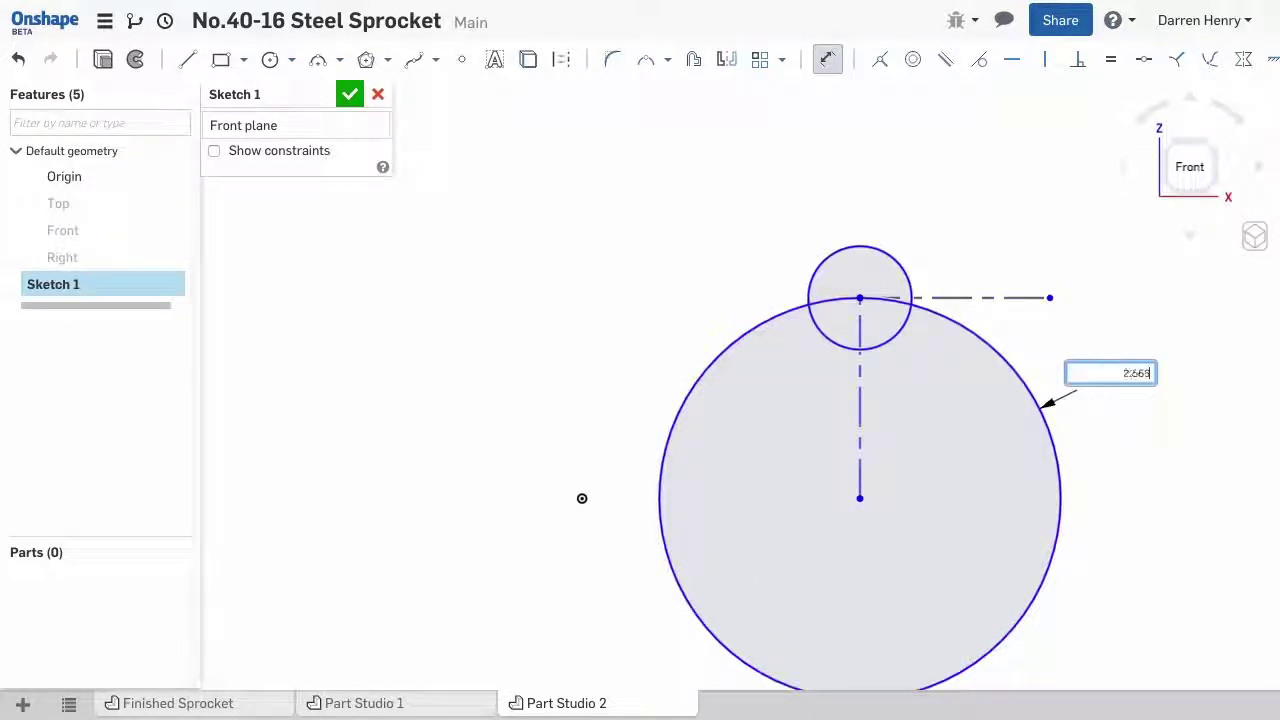
pyautogui.press('Return')
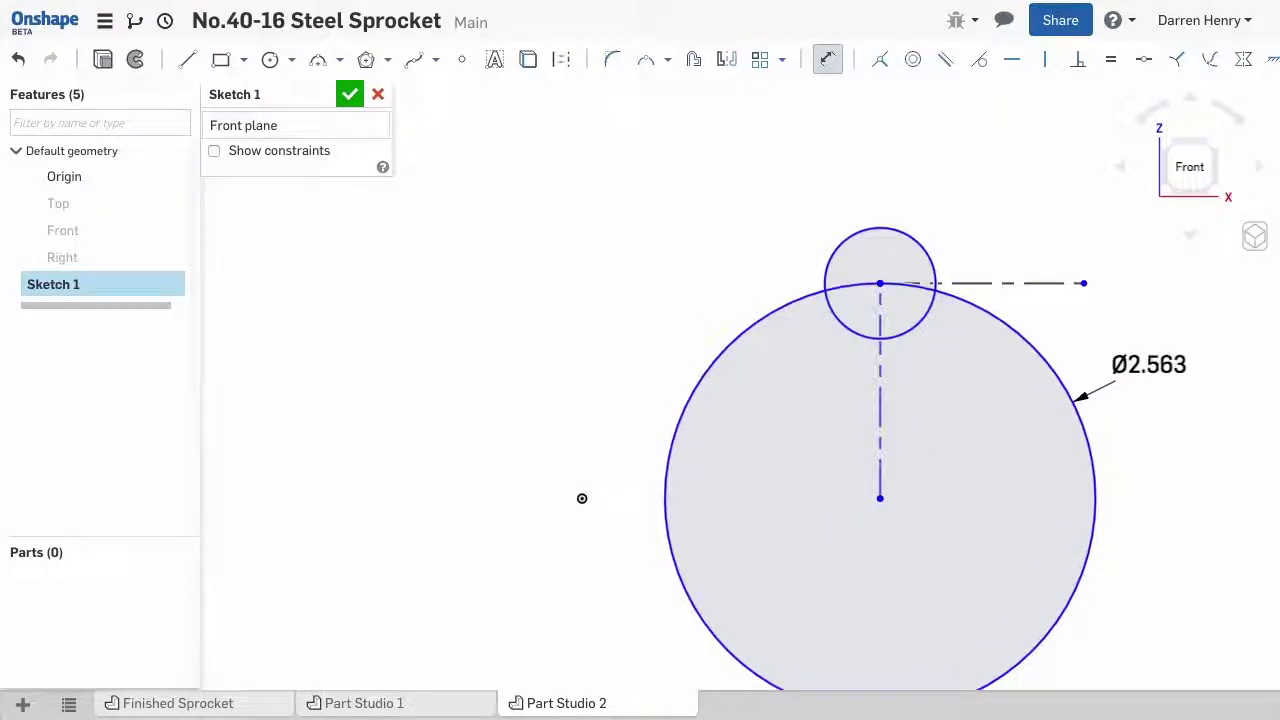
pyautogui.click(921, 244)
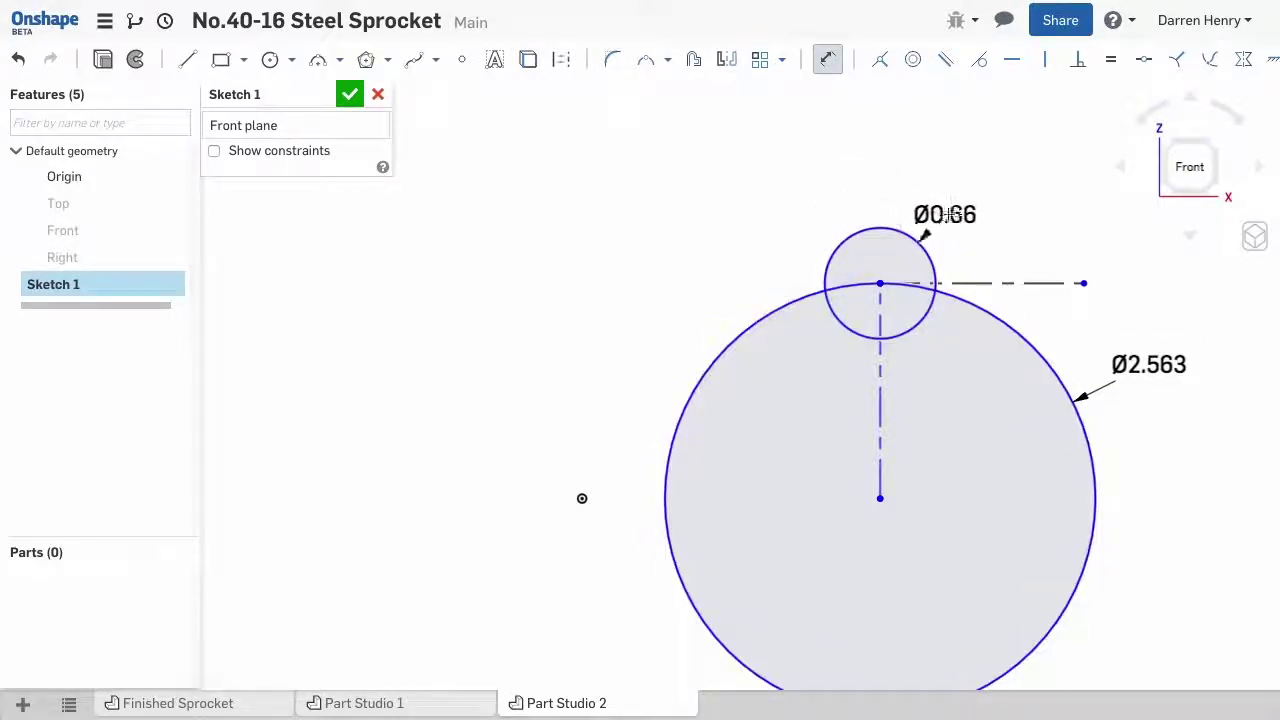
pyautogui.click(948, 229)
pyautogui.write('.312')
pyautogui.press('Return')
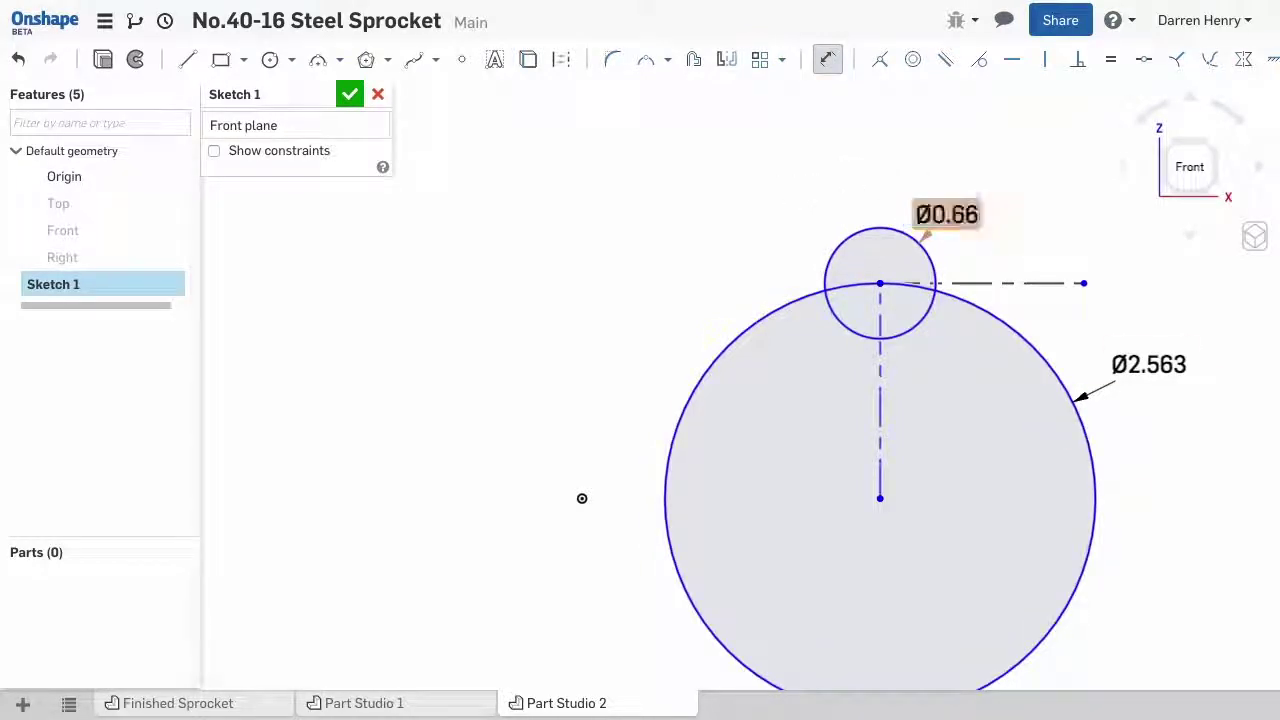
pyautogui.scroll(5, 923, 280)
# - Draw two connected lines starting from the roller circle's centre
pyautogui.scroll(2, 923, 280)
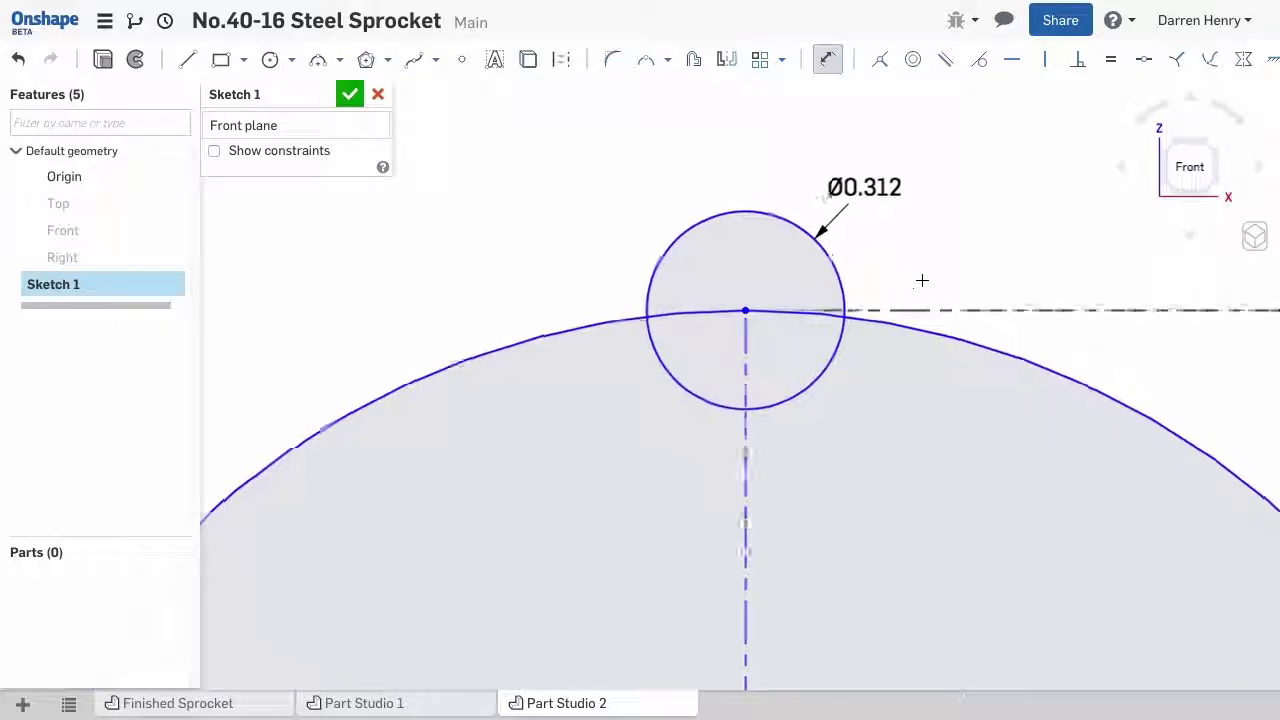
pyautogui.press('Escape')
pyautogui.moveTo(857, 175); pyautogui.dragTo(790, 146)
pyautogui.click(187, 59)
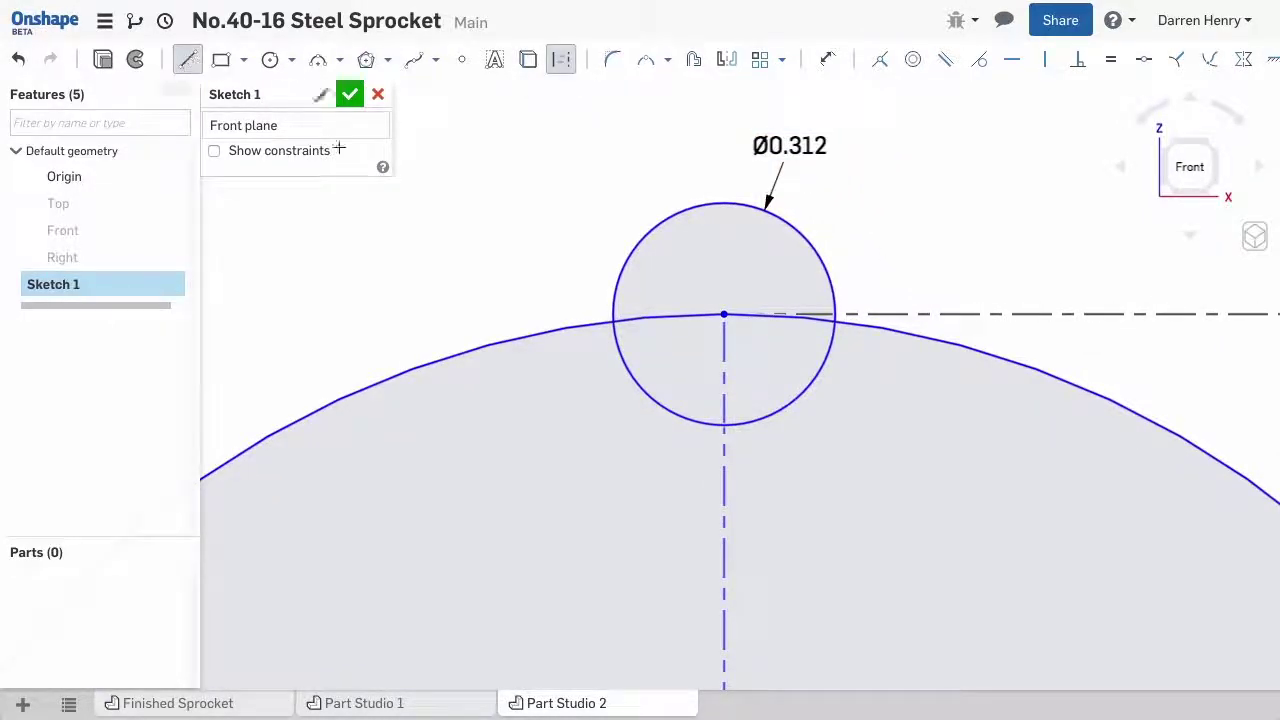
pyautogui.click(724, 315)
pyautogui.click(877, 222)
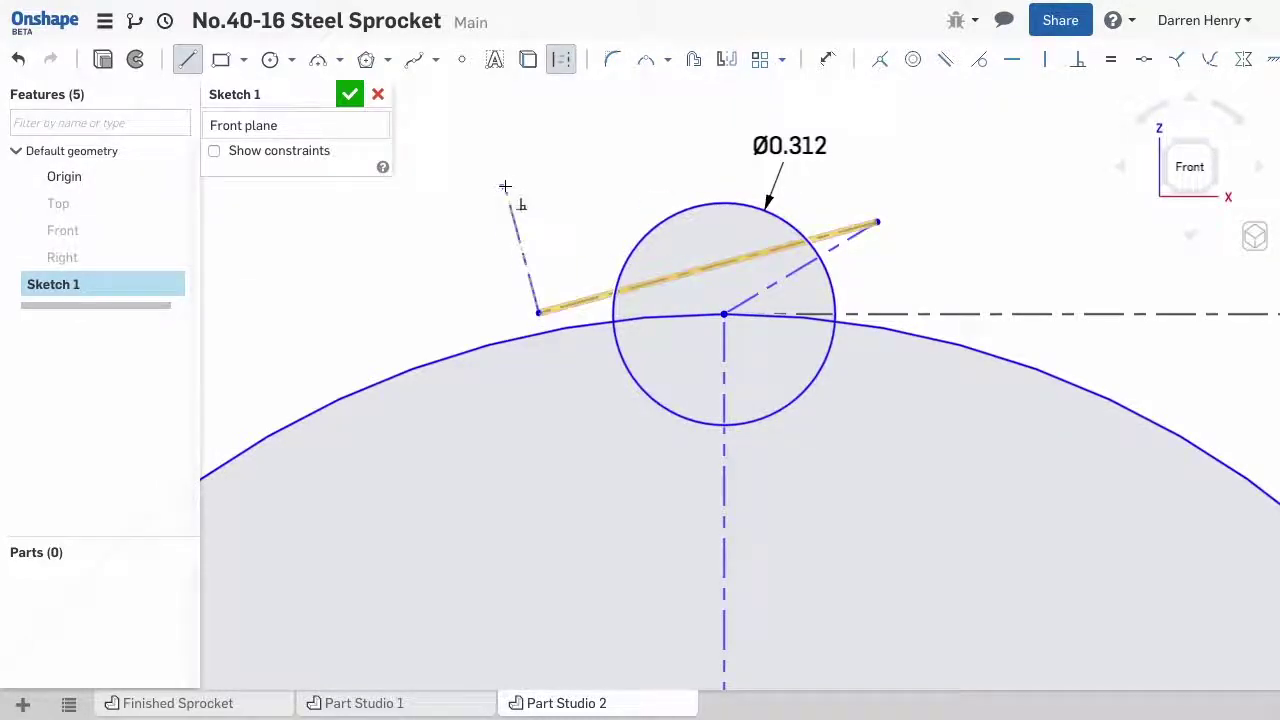
pyautogui.click(499, 152)
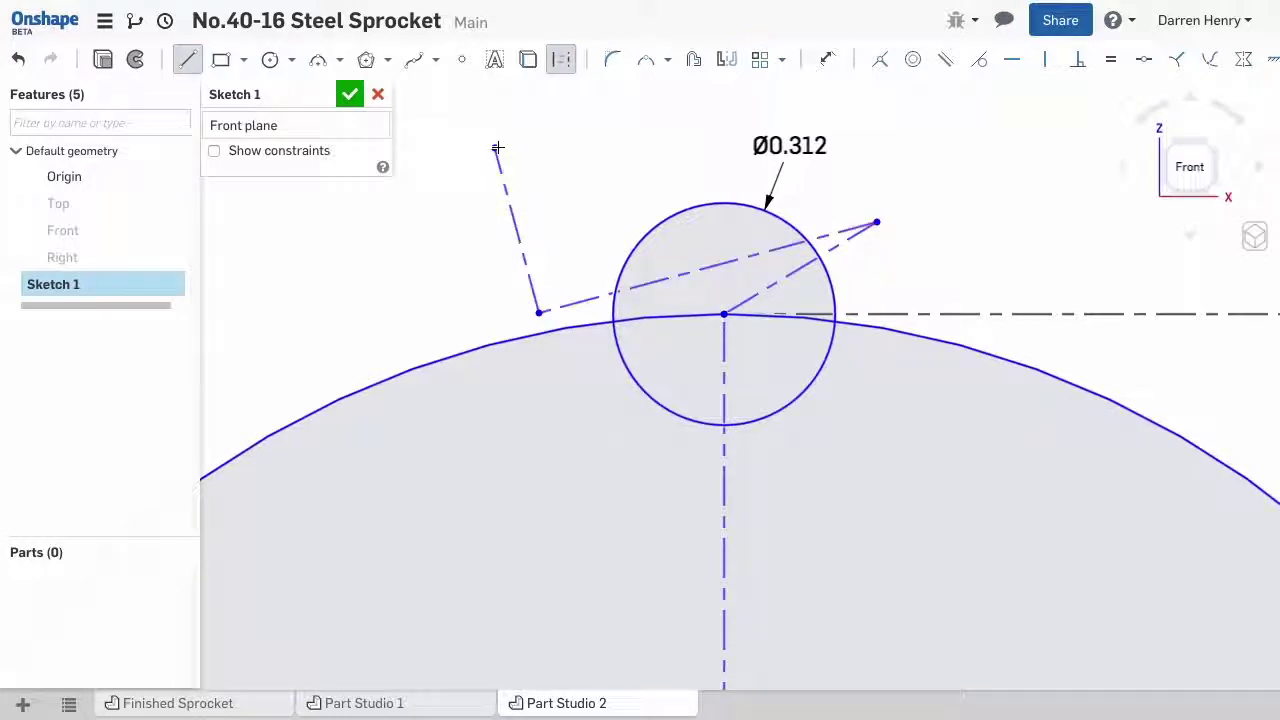
# - Dimension the line angles at 38.75° from horizontal and 14.5°
pyautogui.press('d')
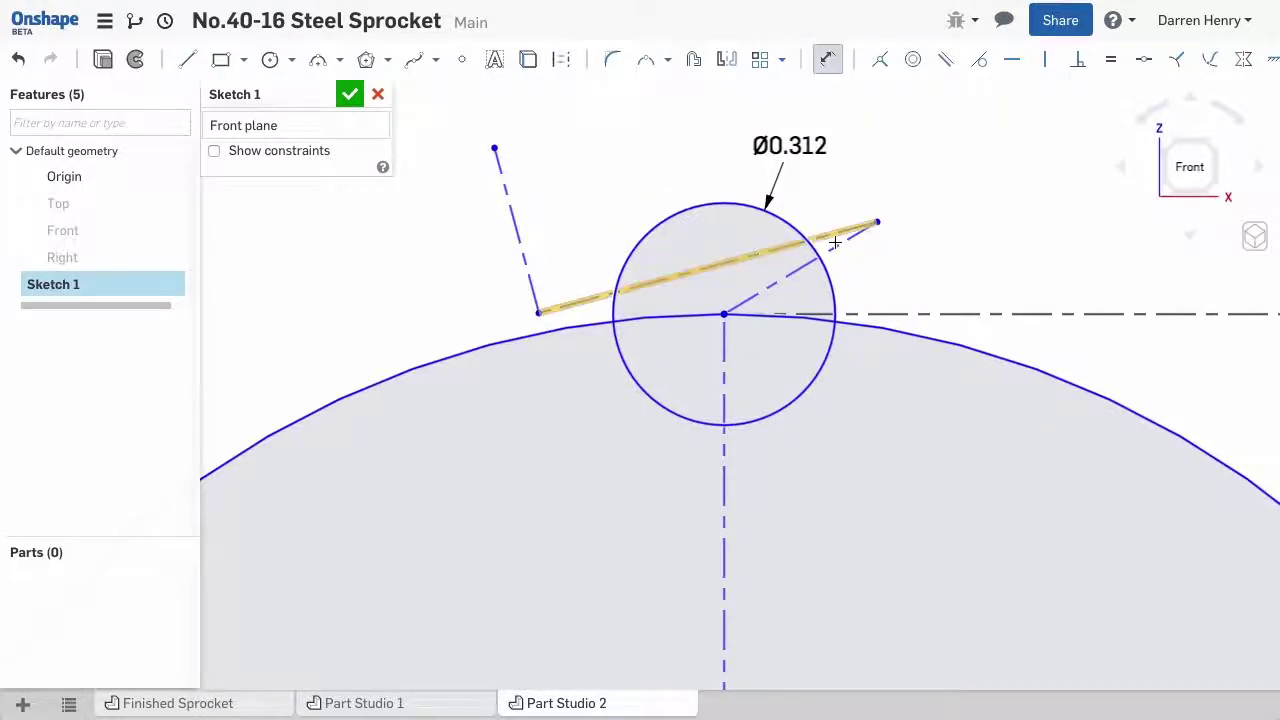
pyautogui.click(877, 222)
pyautogui.click(725, 315)
pyautogui.click(866, 313)
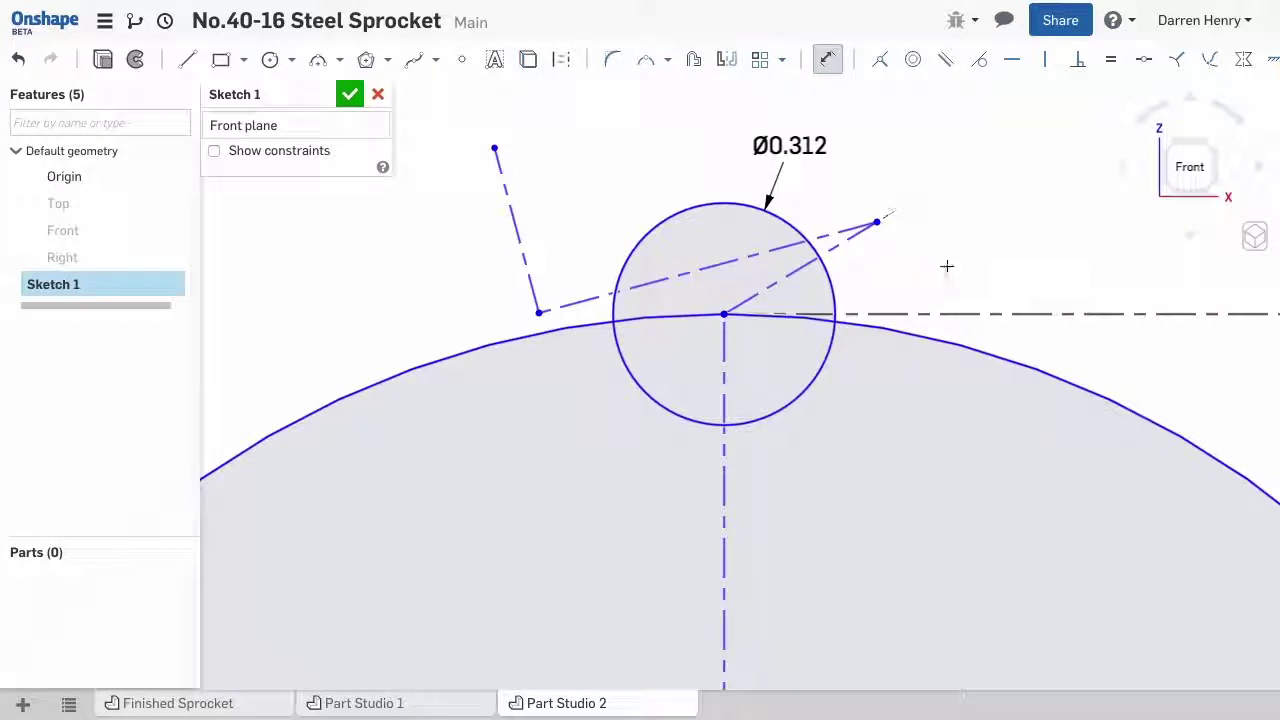
pyautogui.click(946, 266)
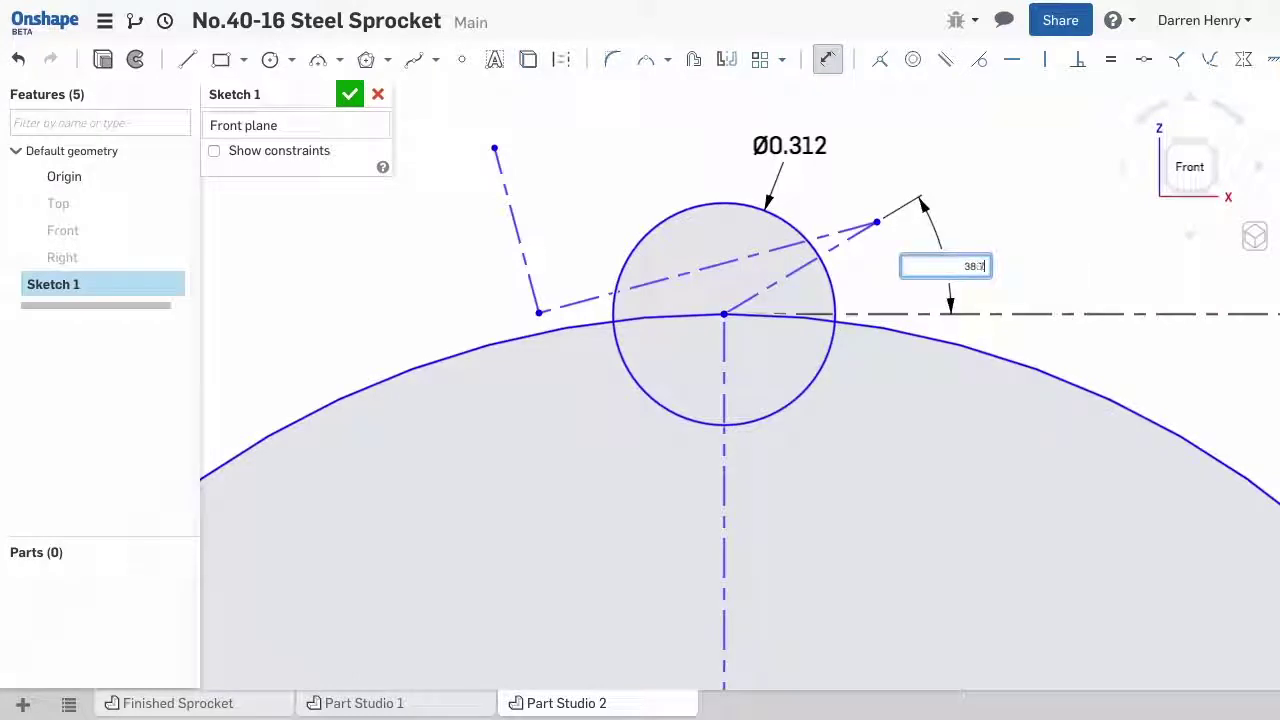
pyautogui.press('Return')
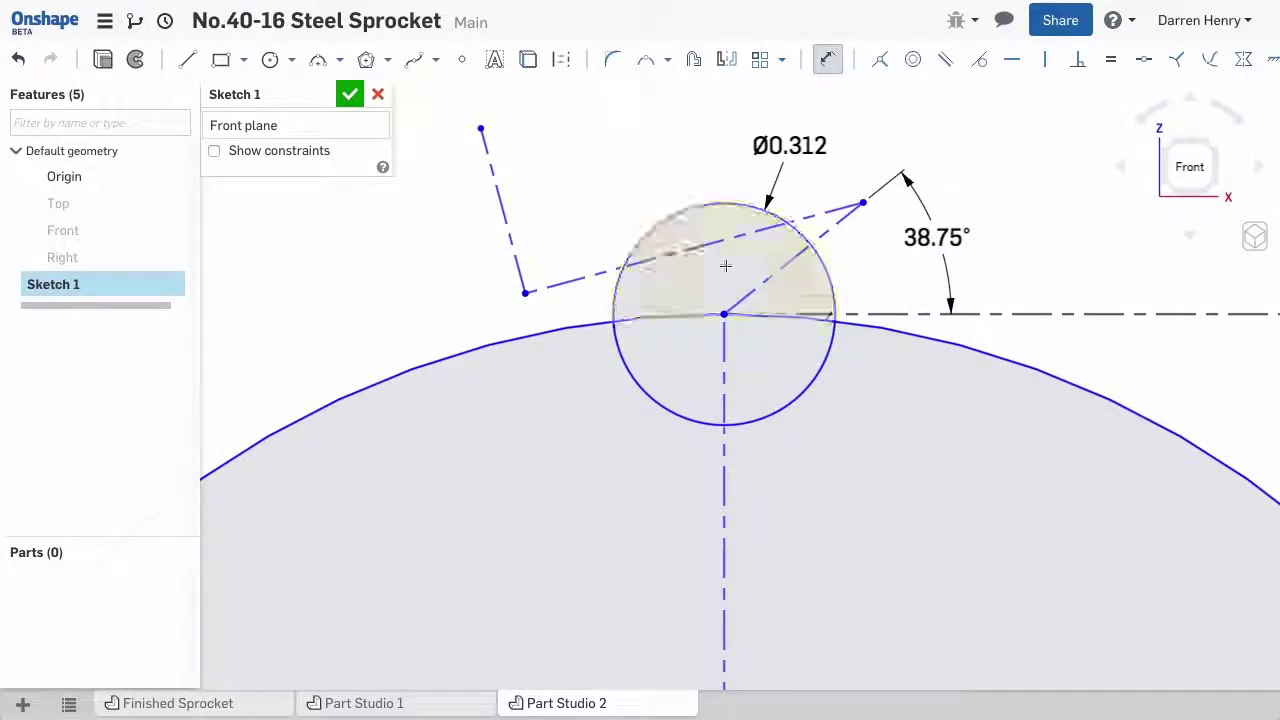
pyautogui.click(690, 249)
pyautogui.click(762, 290)
pyautogui.click(432, 471)
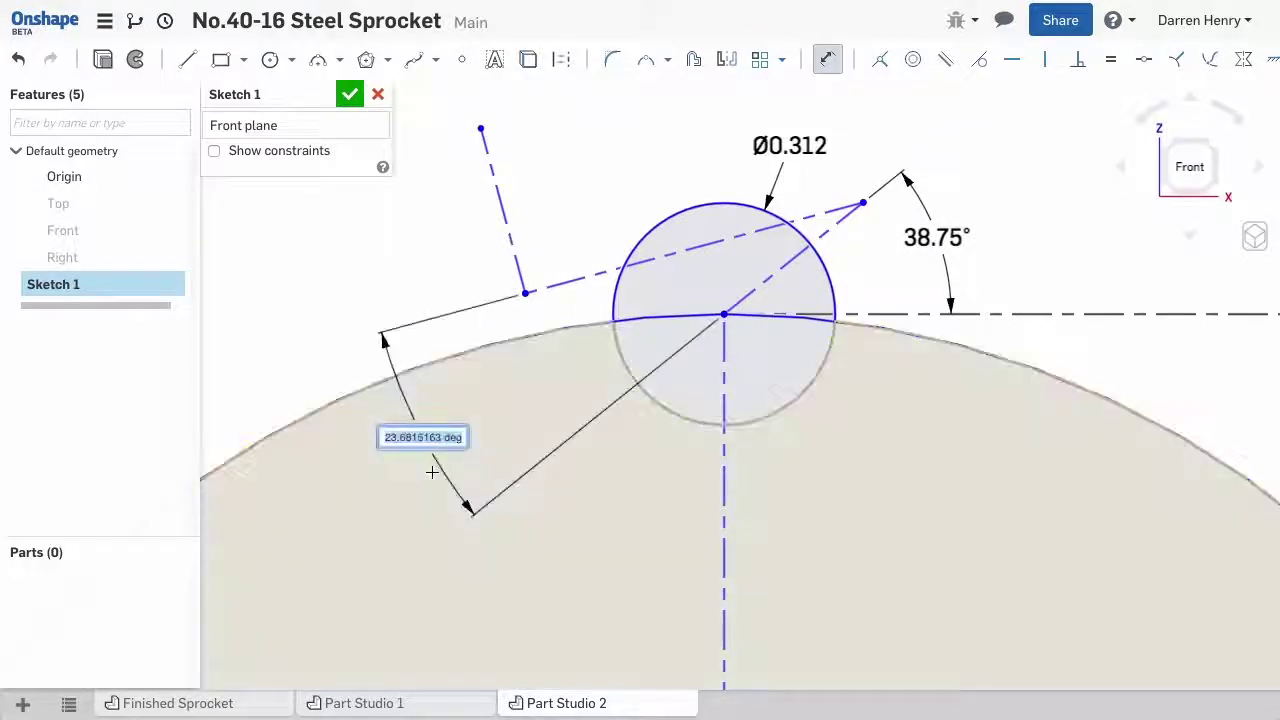
pyautogui.write('14.5')
pyautogui.press('Return')
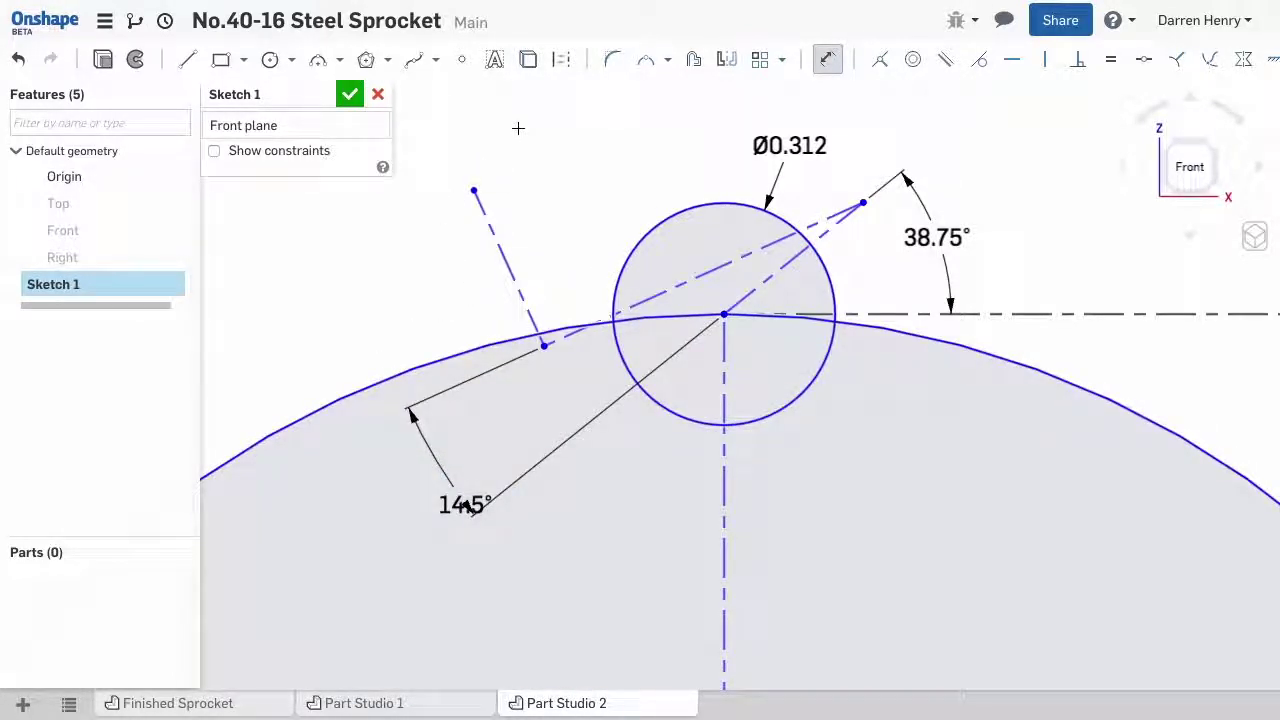
# - Draw a large circle centred on the line endpoint and make it tangent to the roller circle
pyautogui.press('c')
pyautogui.click(864, 204)
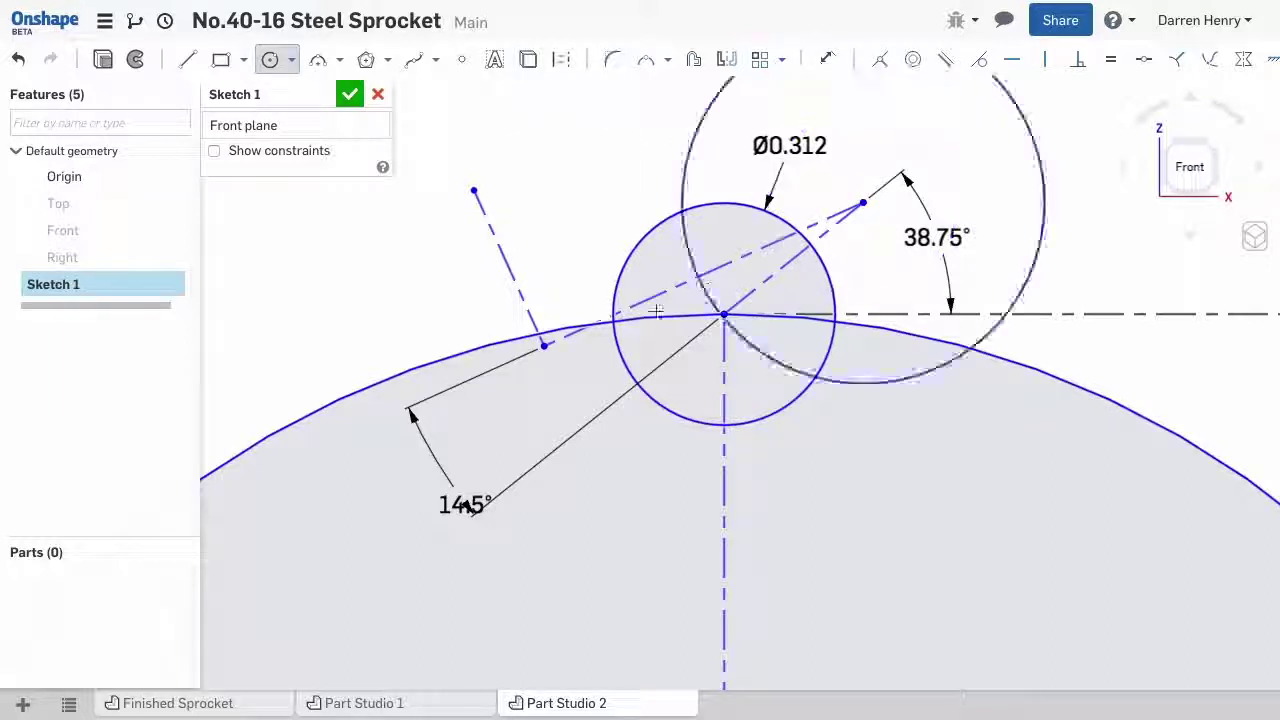
pyautogui.click(544, 346)
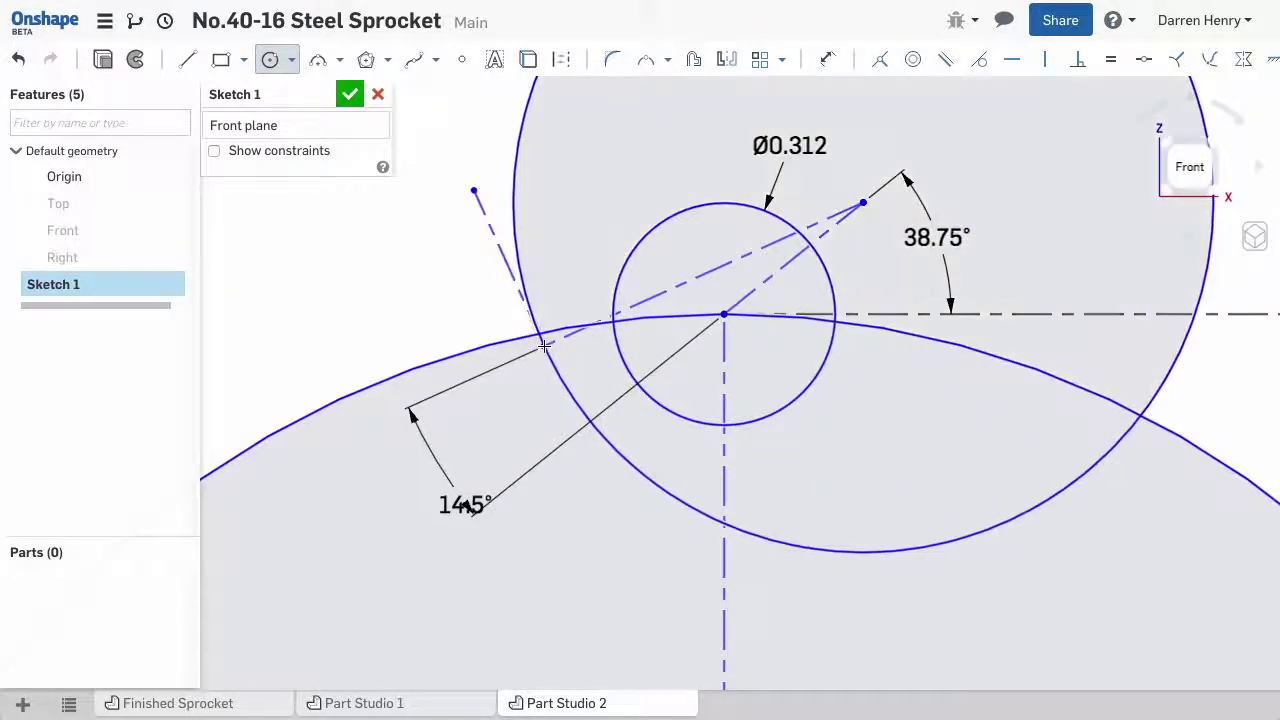
pyautogui.press('Escape')
pyautogui.click(521, 252)
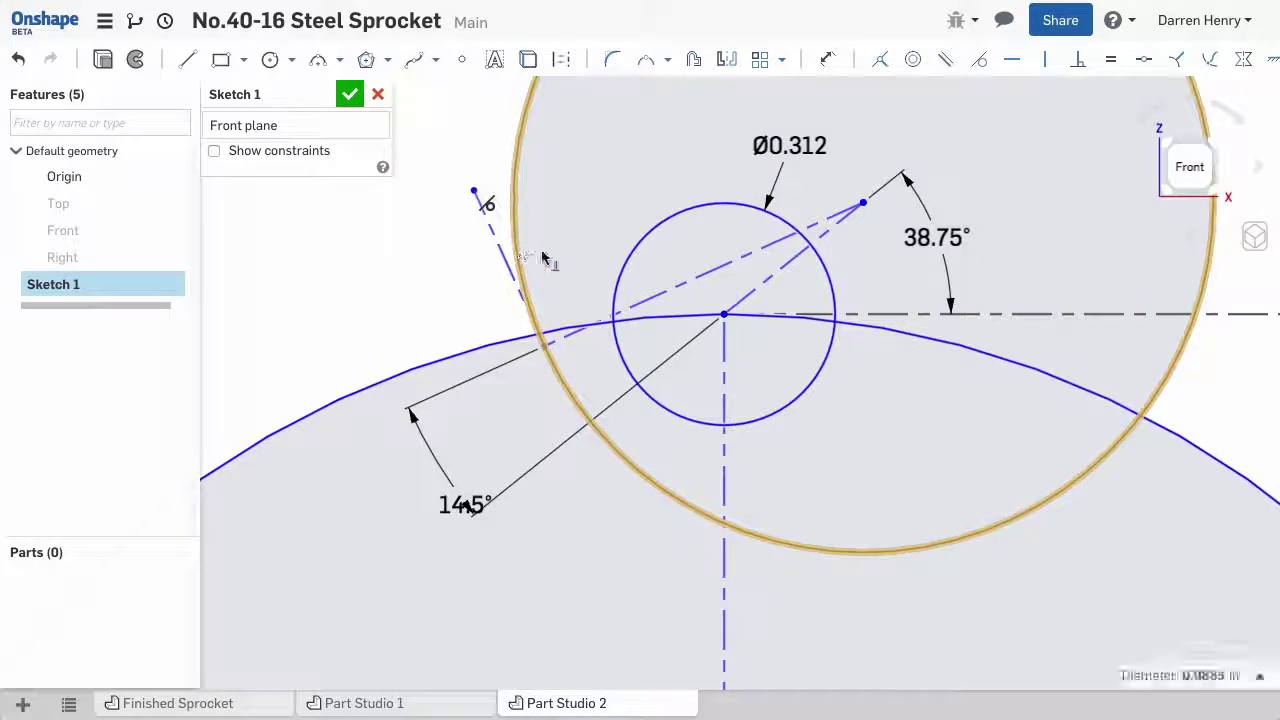
pyautogui.click(625, 265)
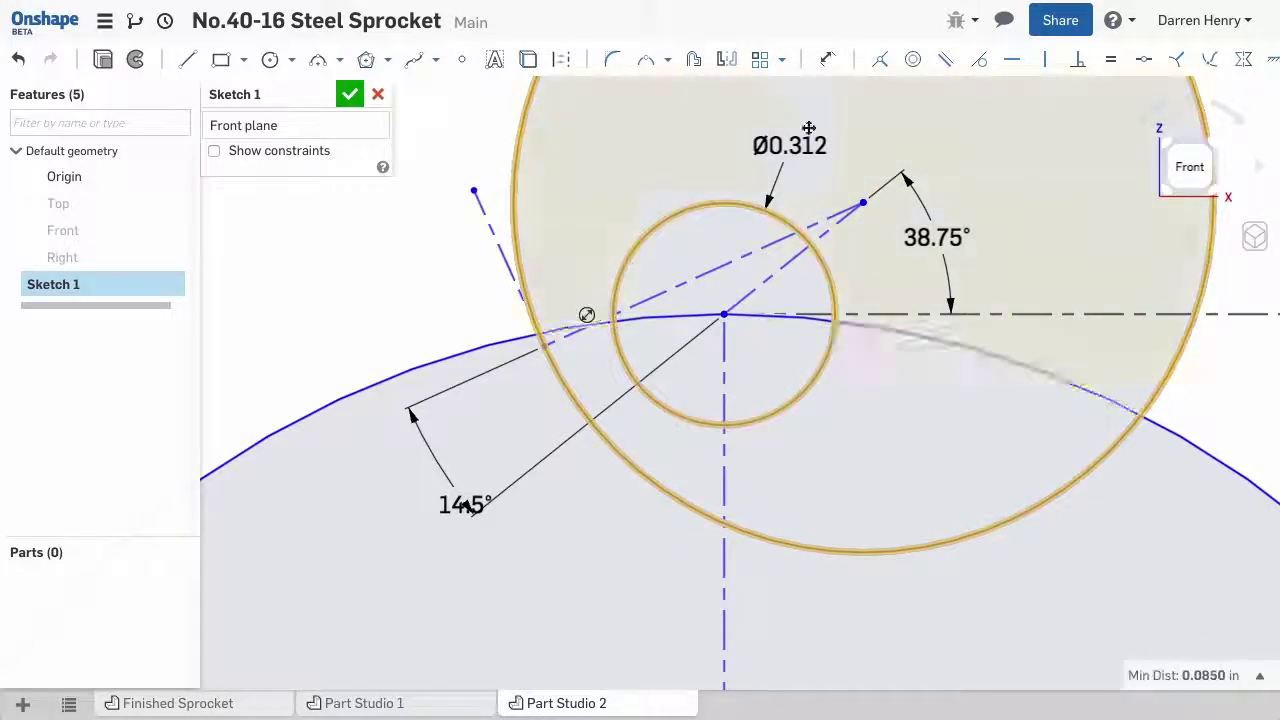
pyautogui.click(979, 59)
# - Dimension the large circle's diameter to 0.816
pyautogui.click(827, 60)
pyautogui.click(584, 120)
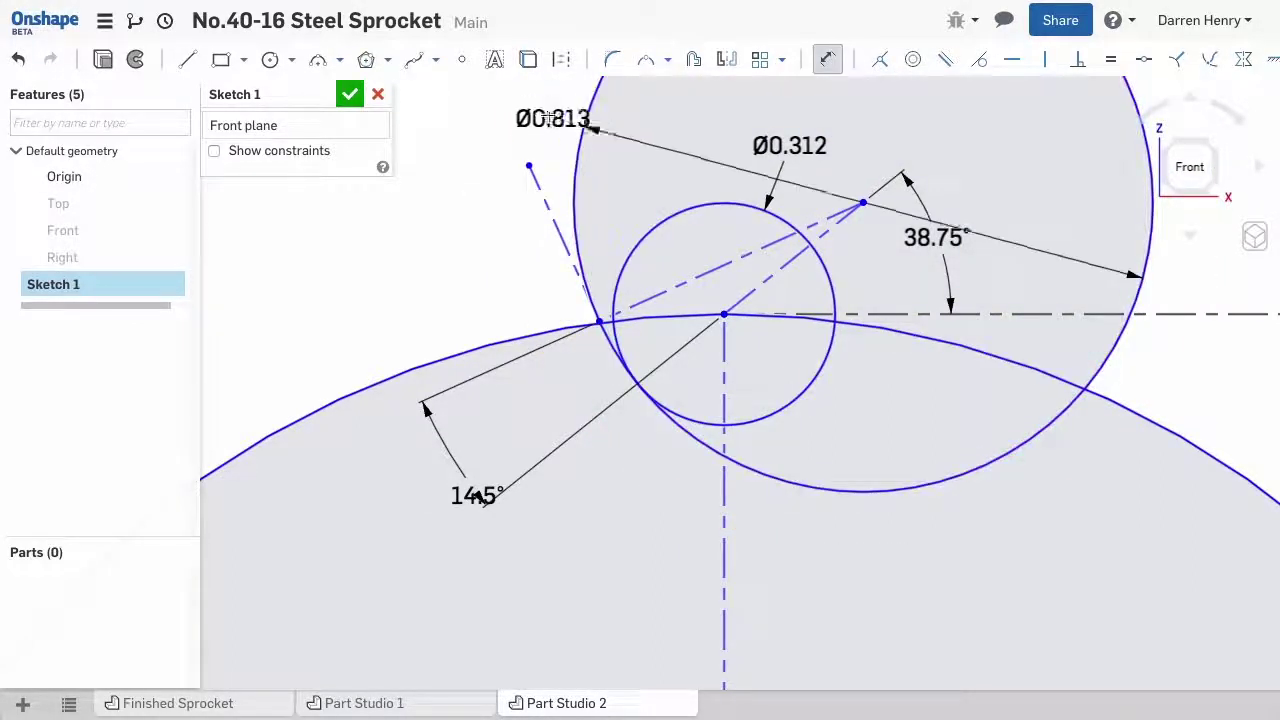
pyautogui.click(521, 110)
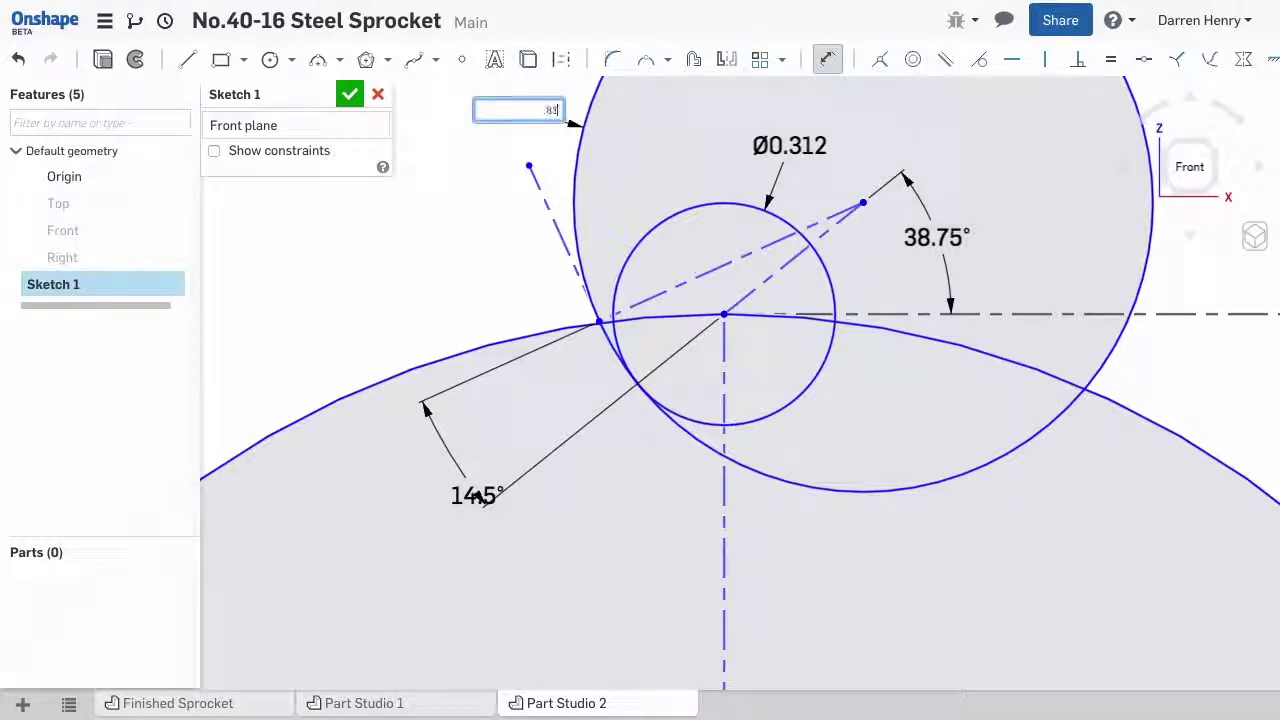
pyautogui.write('.816')
pyautogui.press('Return')
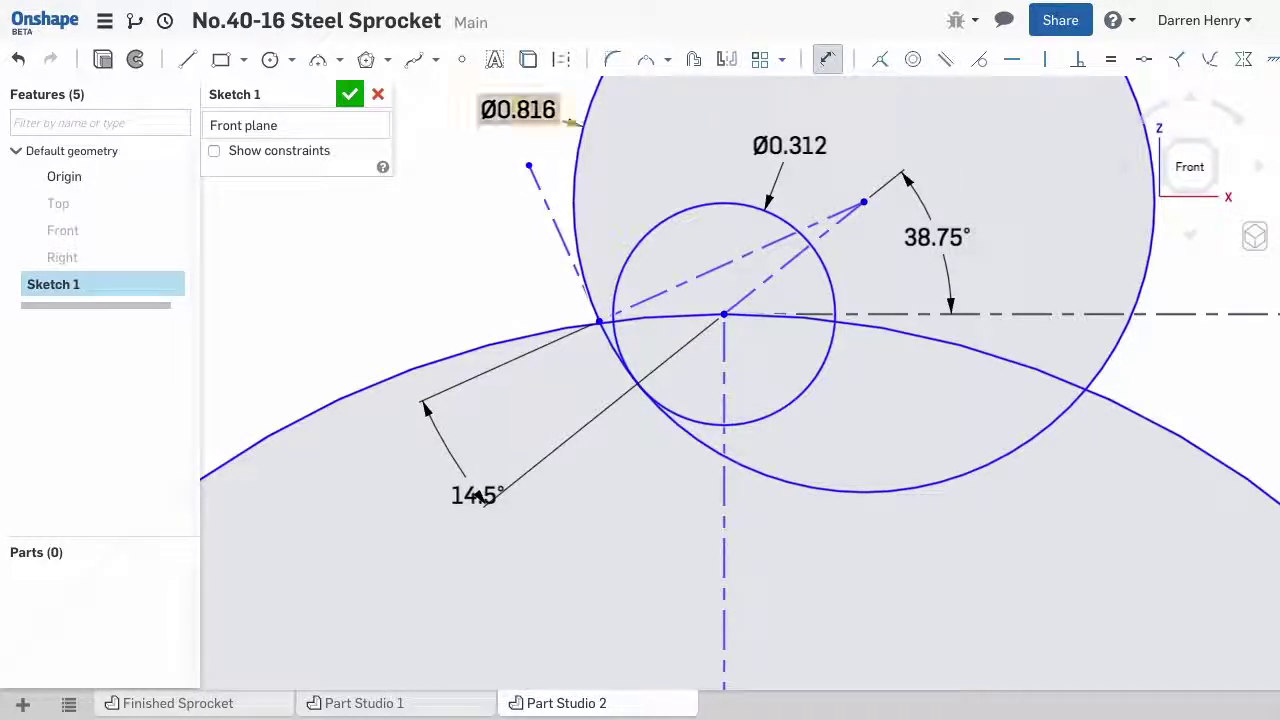
pyautogui.scroll(-1, 530, 260)
pyautogui.scroll(-1, 530, 260)
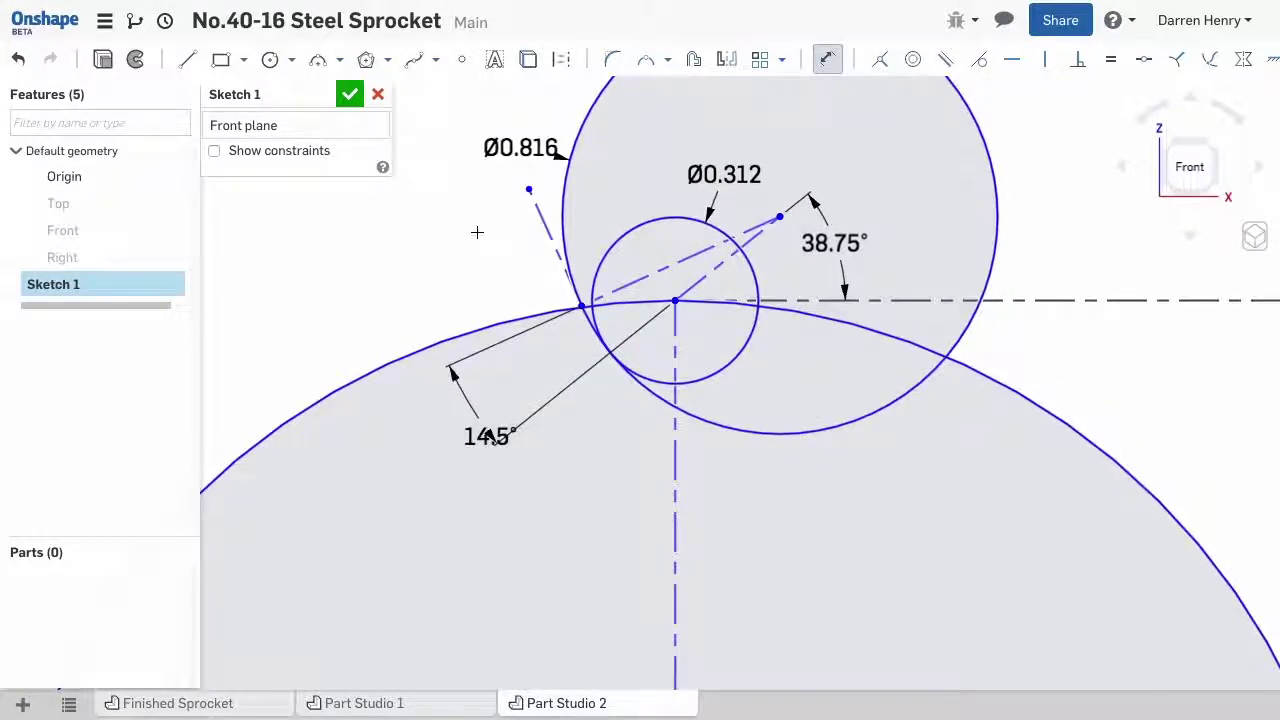
# - Draw a circle left of the roller and place its centre 0.085 below the origin
pyautogui.click(270, 59)
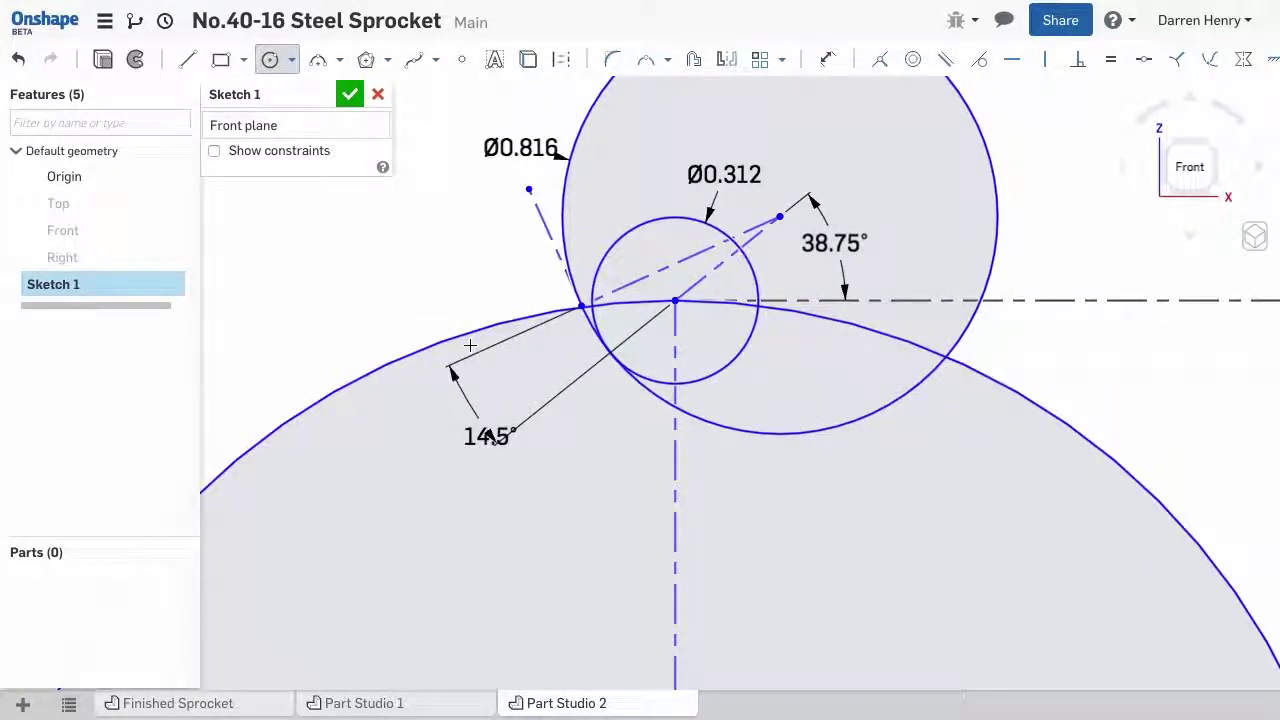
pyautogui.click(520, 241)
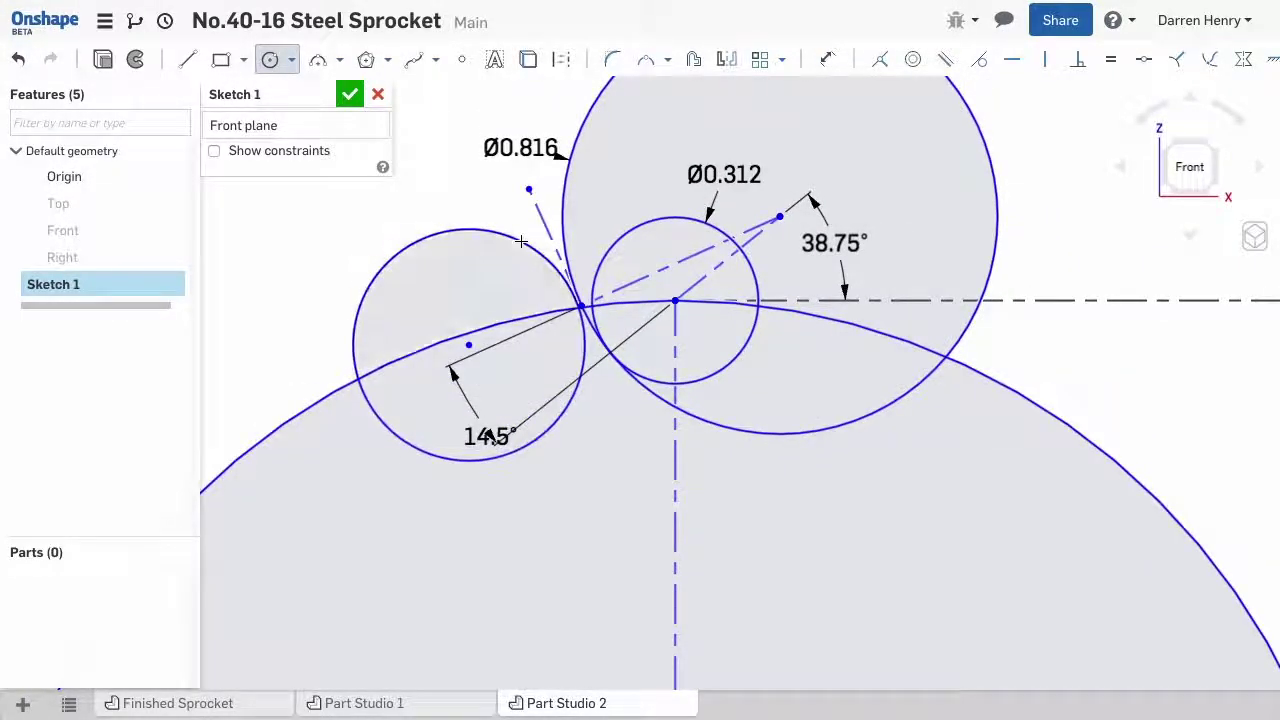
pyautogui.press('d')
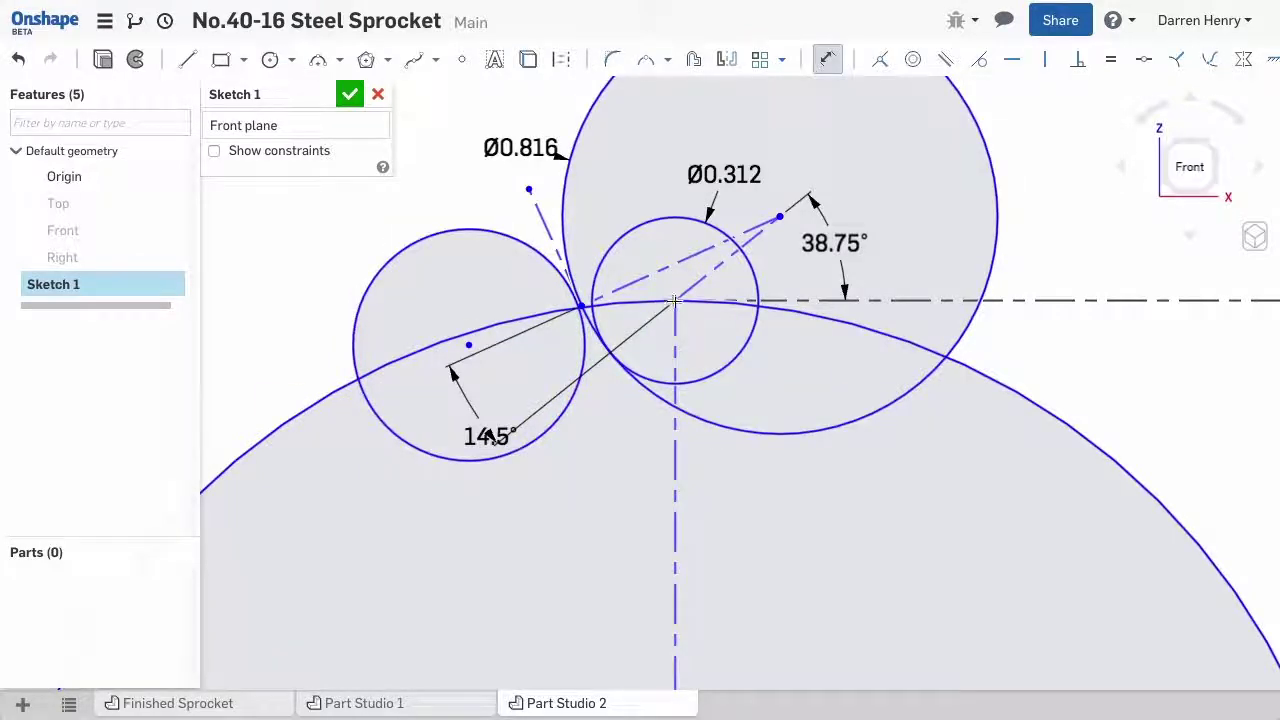
pyautogui.click(675, 300)
pyautogui.click(469, 345)
pyautogui.click(374, 330)
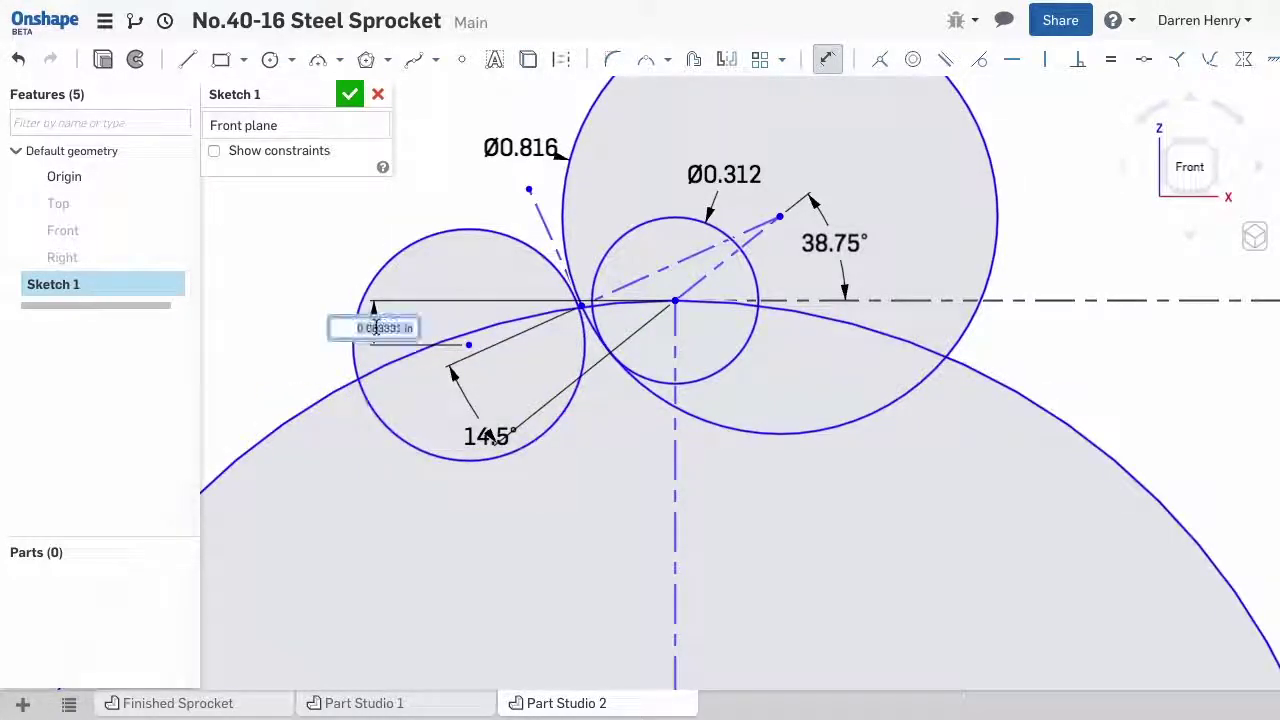
pyautogui.press('BackSpace')
pyautogui.write('.085')
pyautogui.press('Return')
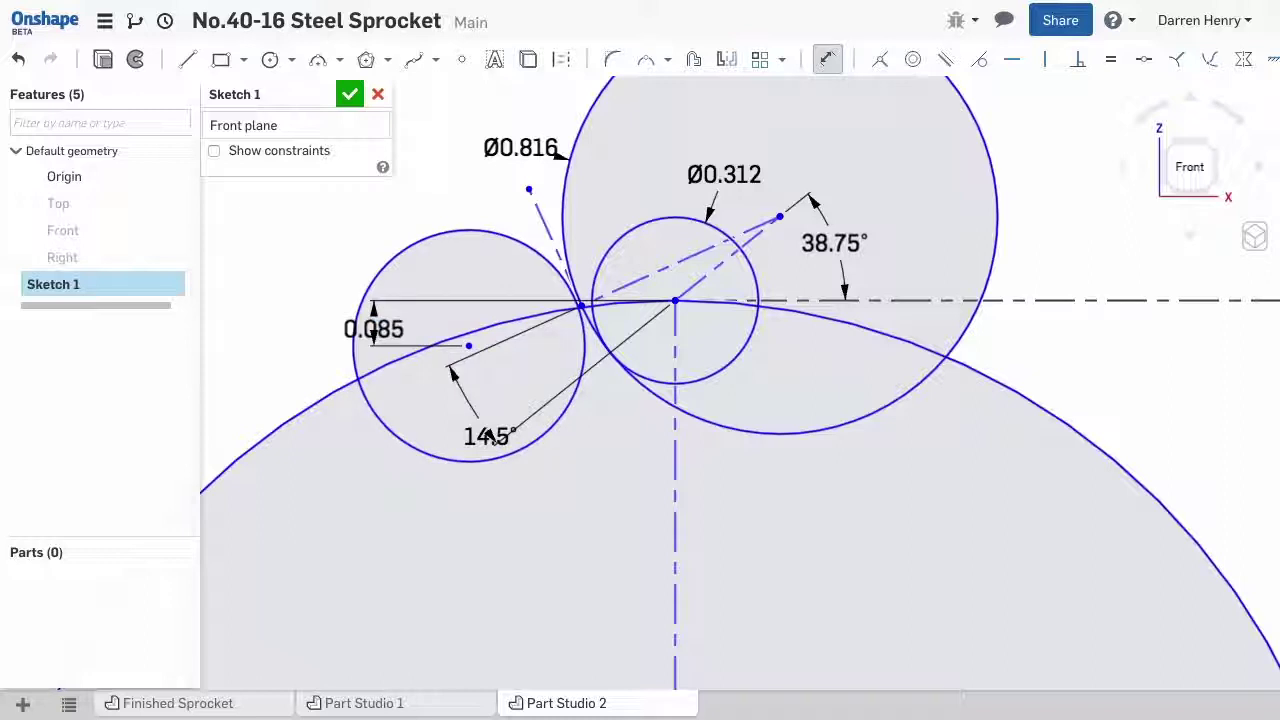
# - Set the left circle to Ø0.519 and make it tangent to the line
pyautogui.click(386, 263)
pyautogui.click(325, 222)
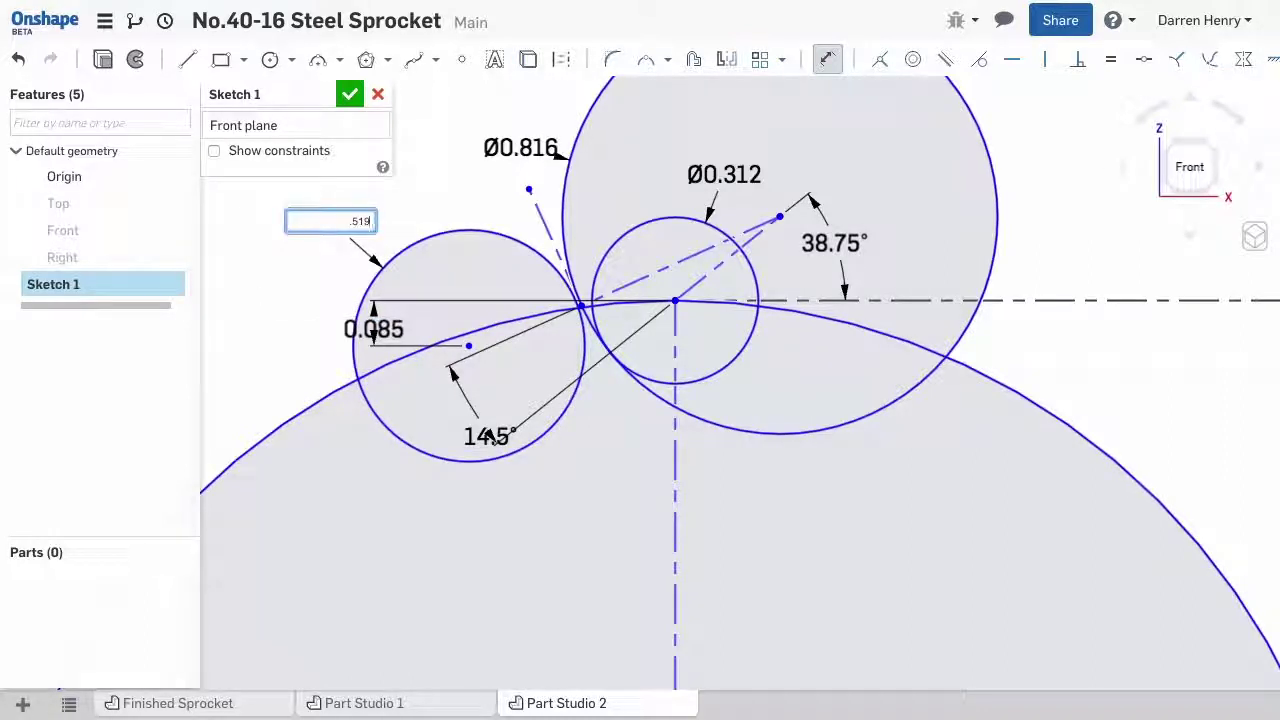
pyautogui.write('.519')
pyautogui.press('Return')
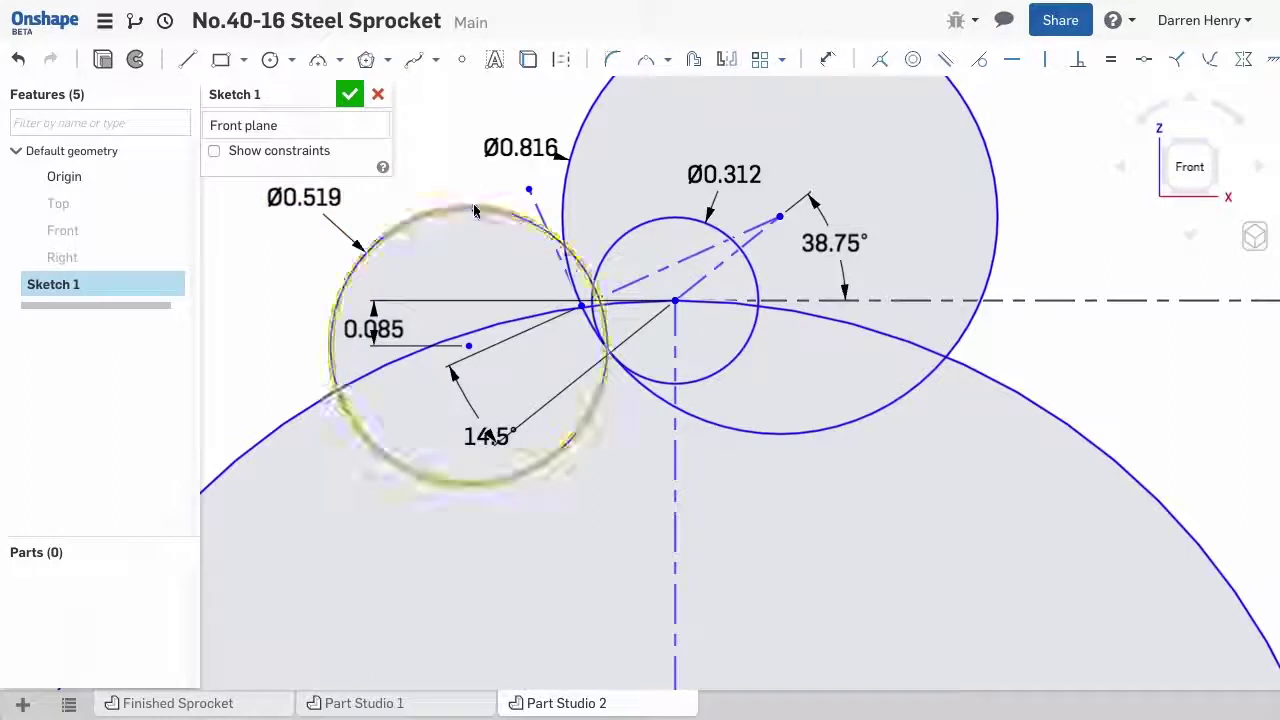
pyautogui.click(473, 210)
pyautogui.click(540, 212)
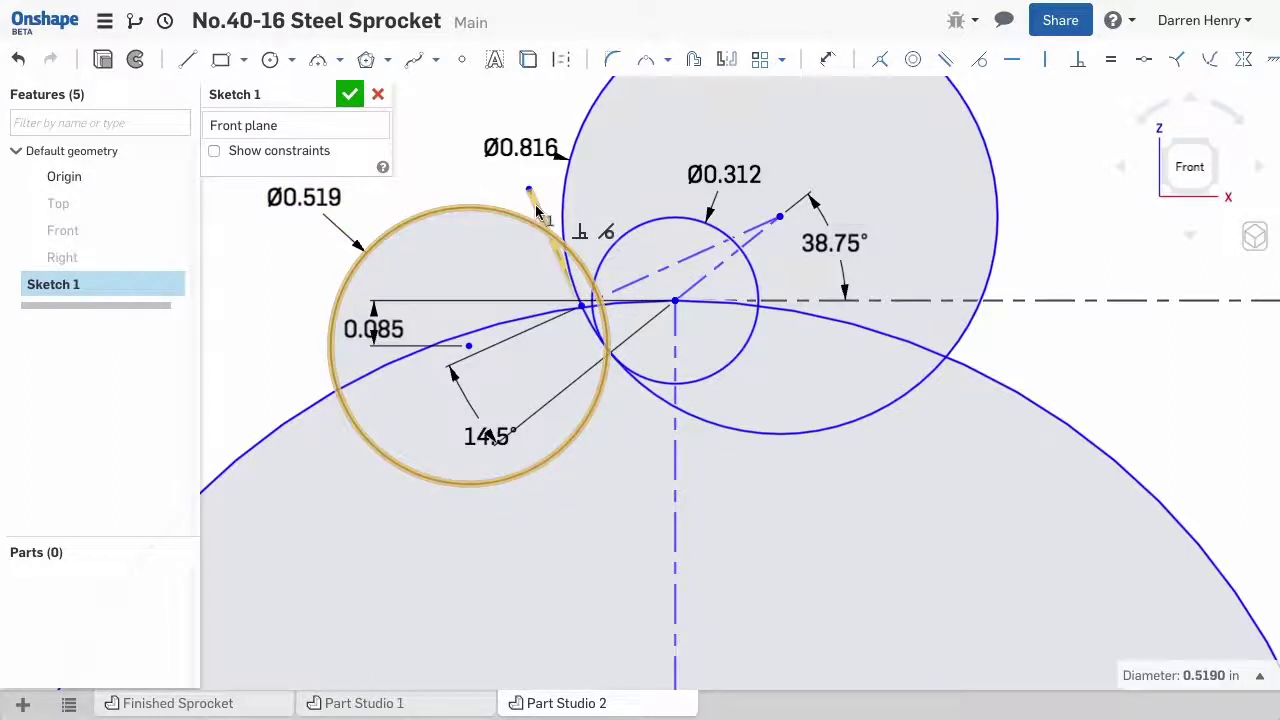
pyautogui.click(986, 65)
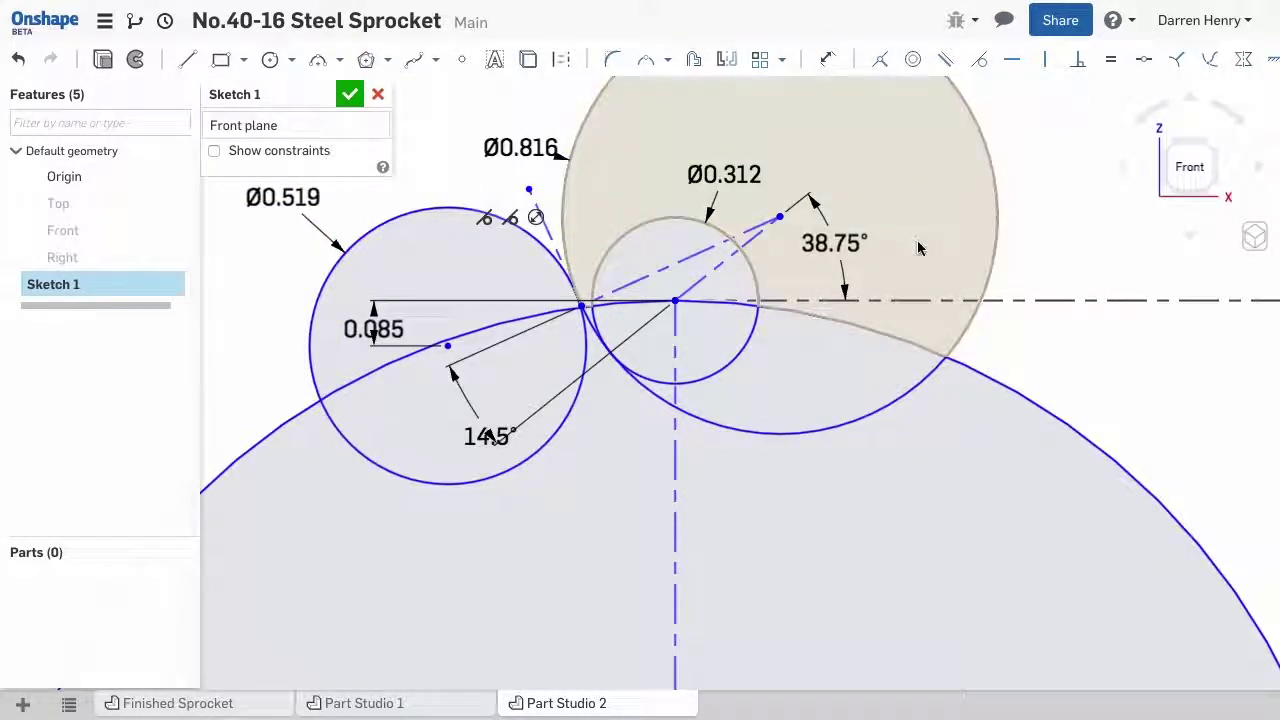
# - Draw a construction line from the sketch centre to the left circle, 11.25° from vertical
pyautogui.scroll(-3, 920, 248)
pyautogui.scroll(-2, 920, 248)
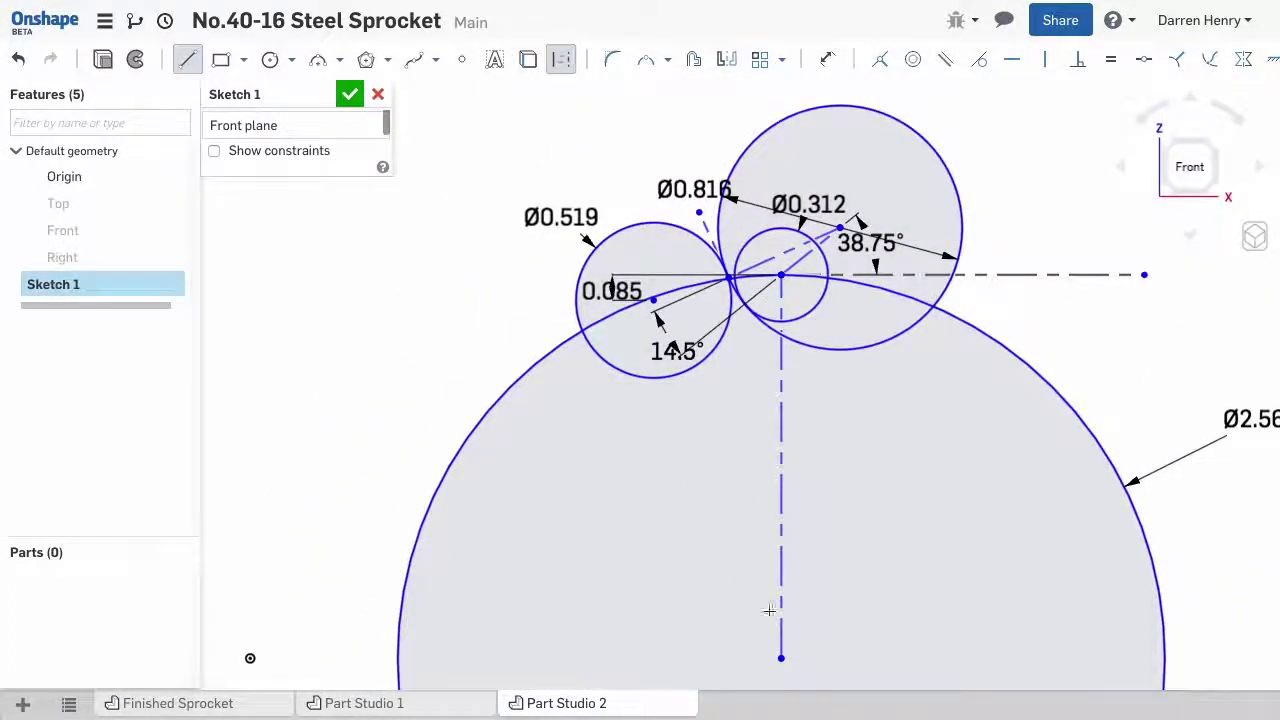
pyautogui.click(781, 658)
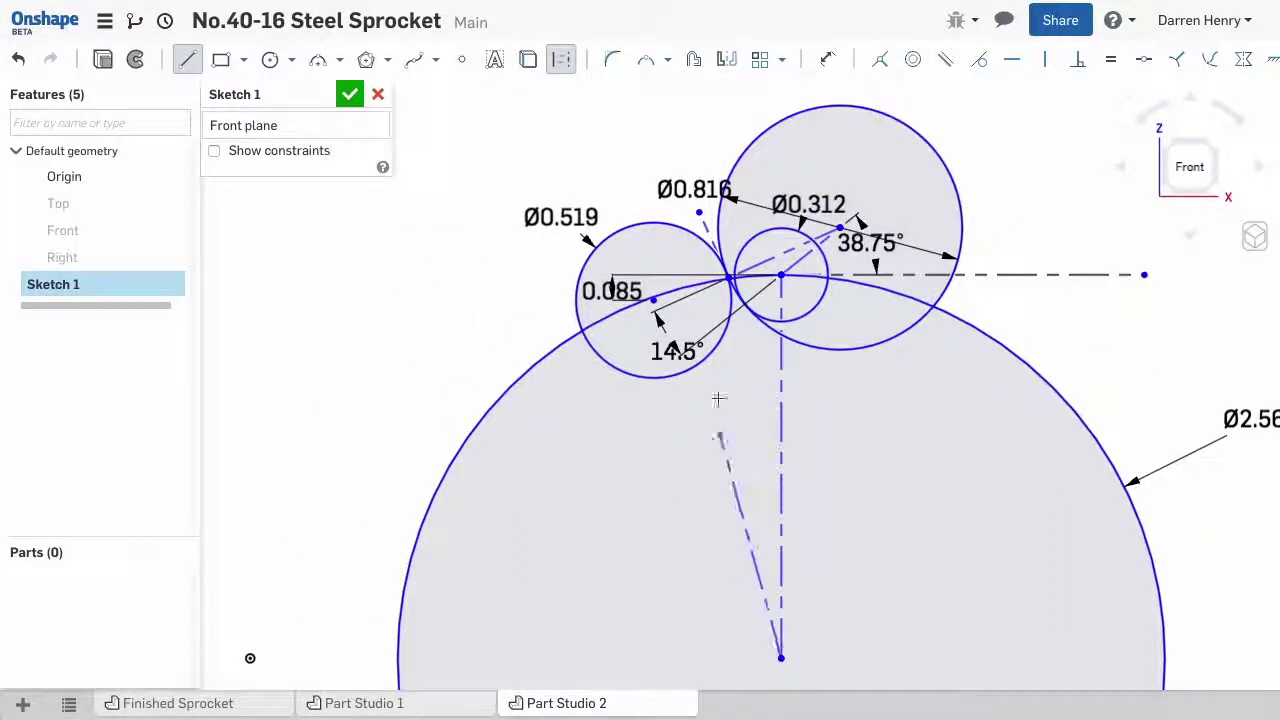
pyautogui.click(650, 225)
pyautogui.press('d')
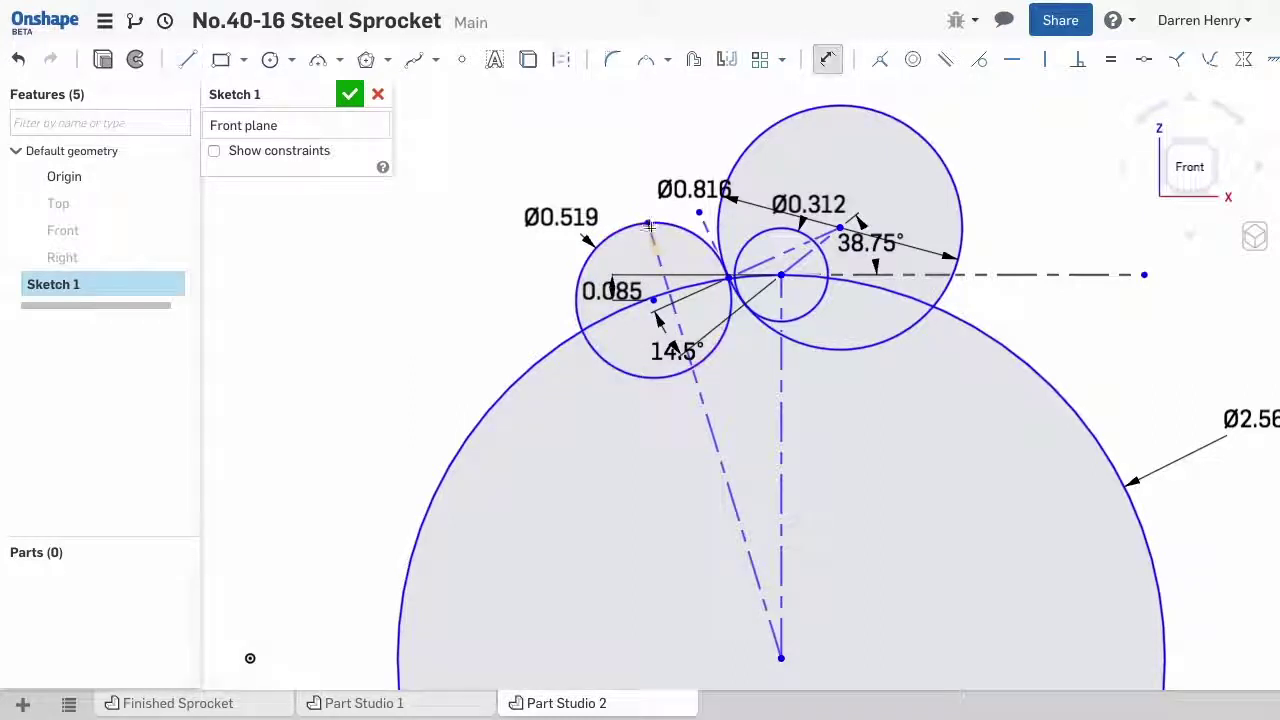
pyautogui.click(714, 438)
pyautogui.click(782, 420)
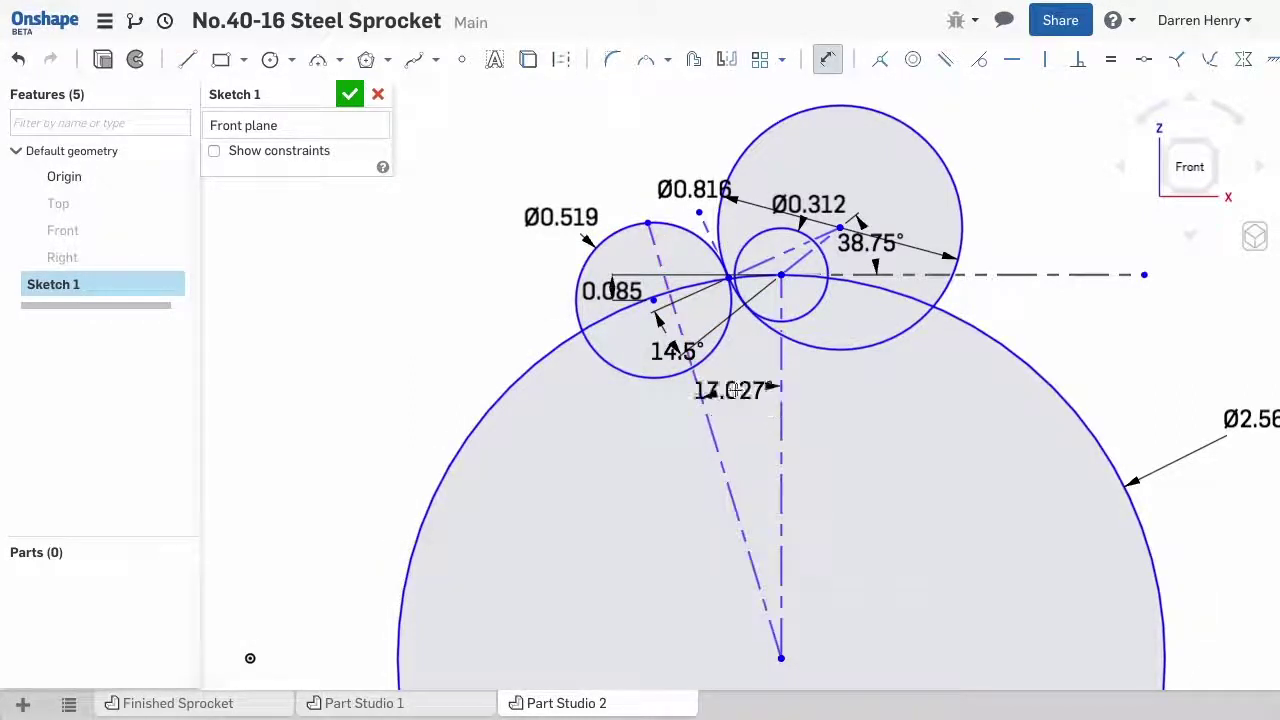
pyautogui.click(740, 403)
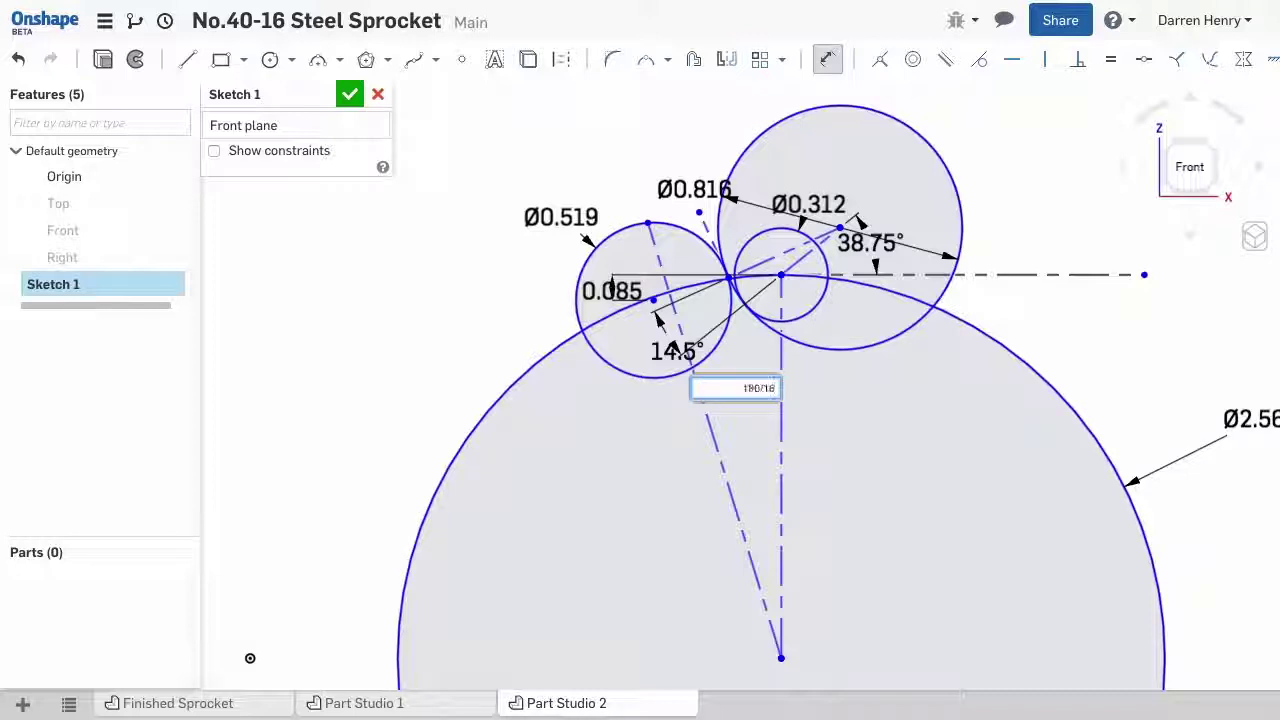
pyautogui.press('Return')
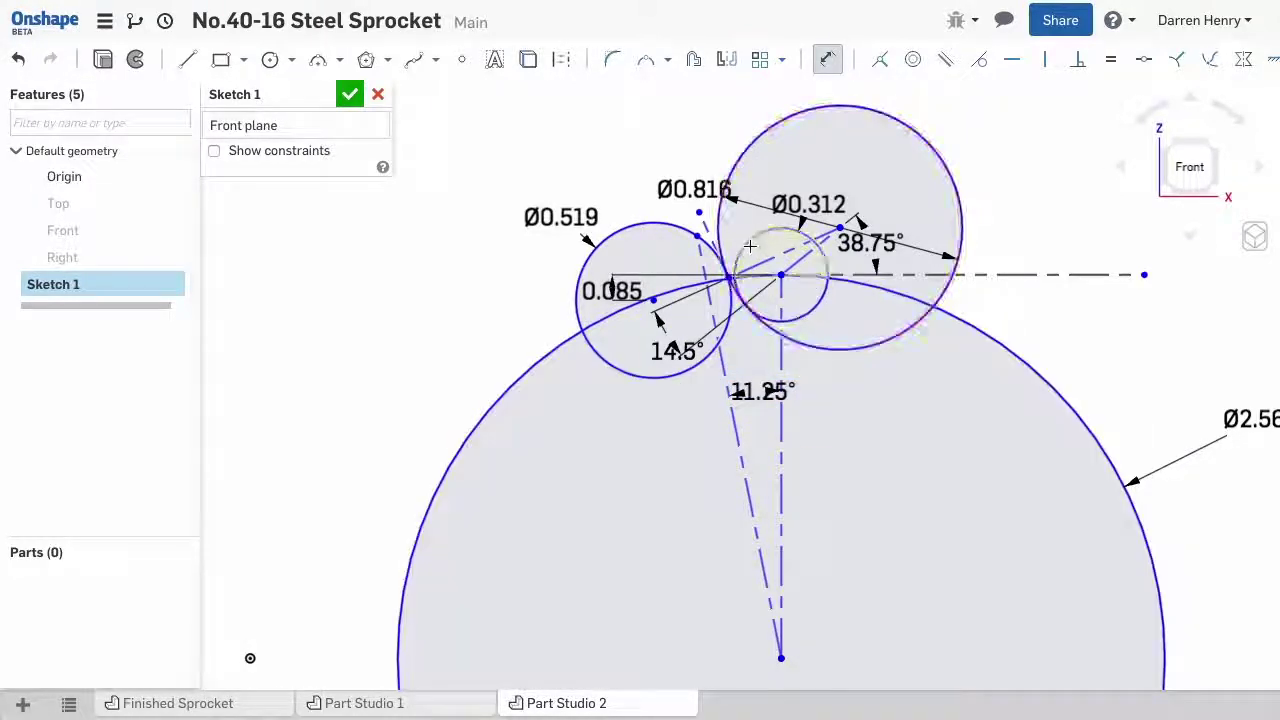
pyautogui.scroll(6, 747, 244)
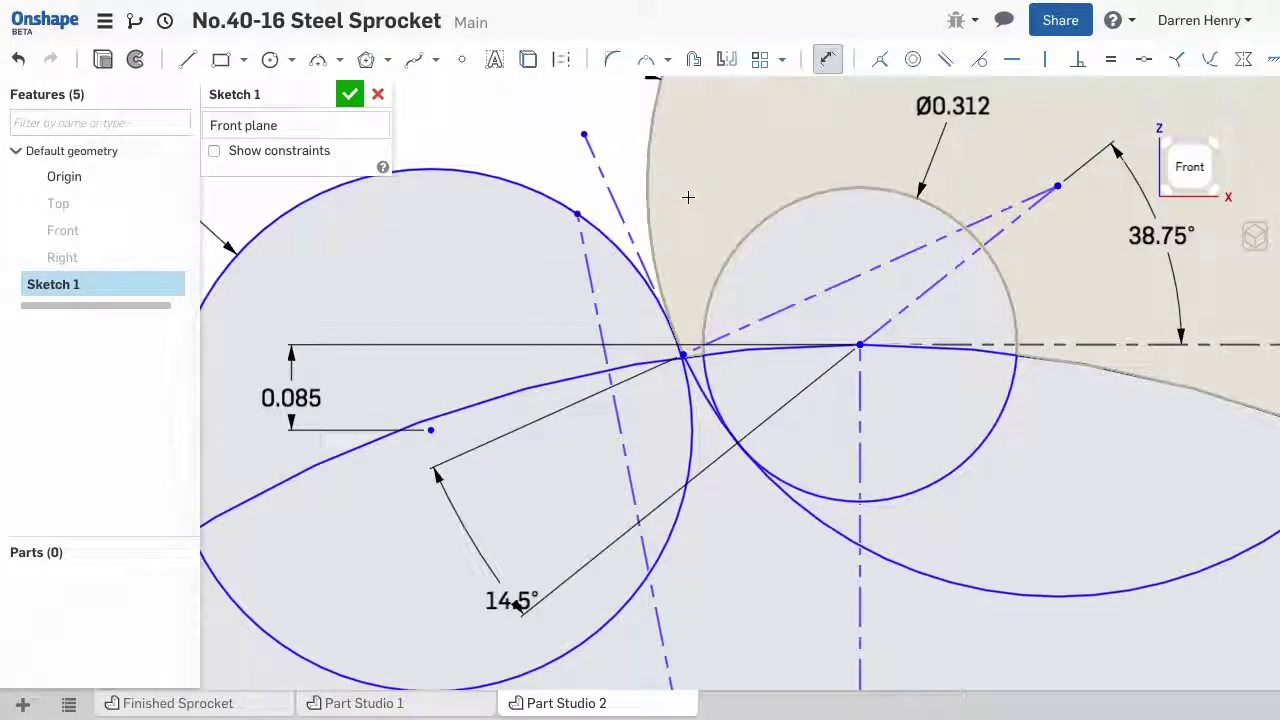
pyautogui.press('Escape')
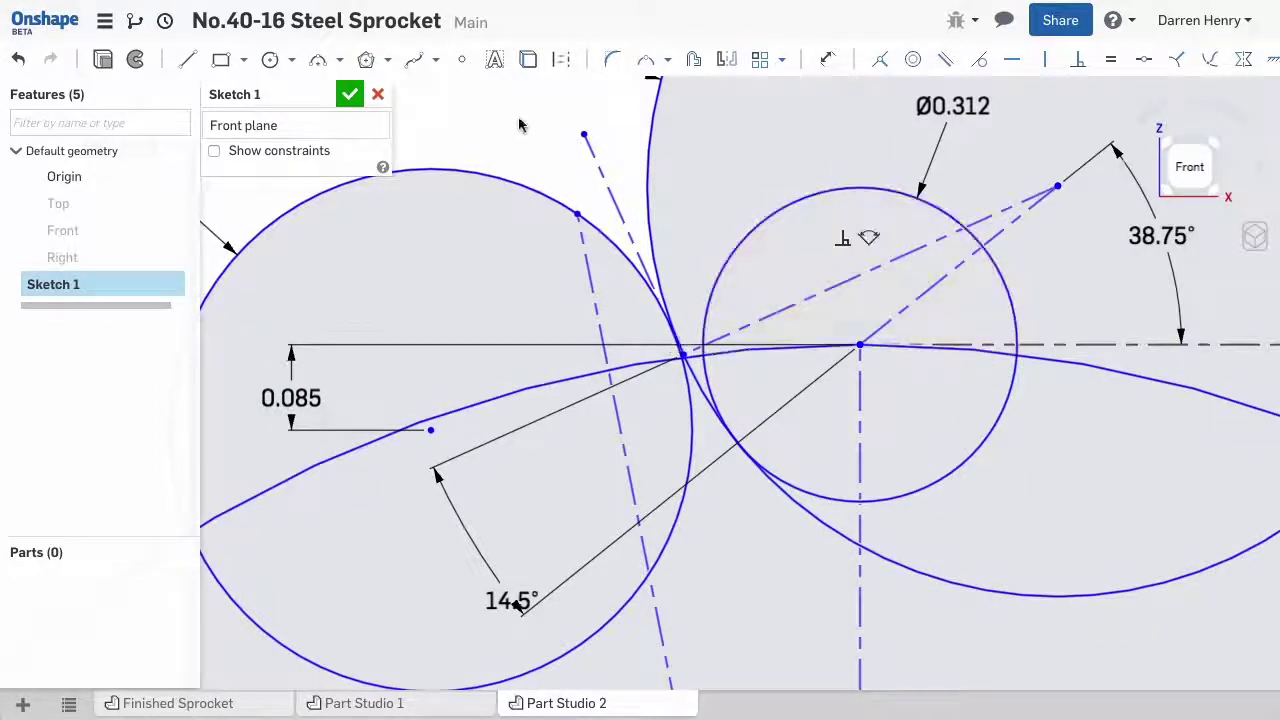
# - Split the Ø0.519 circle at two intersection points
pyautogui.scroll(3, 522, 123)
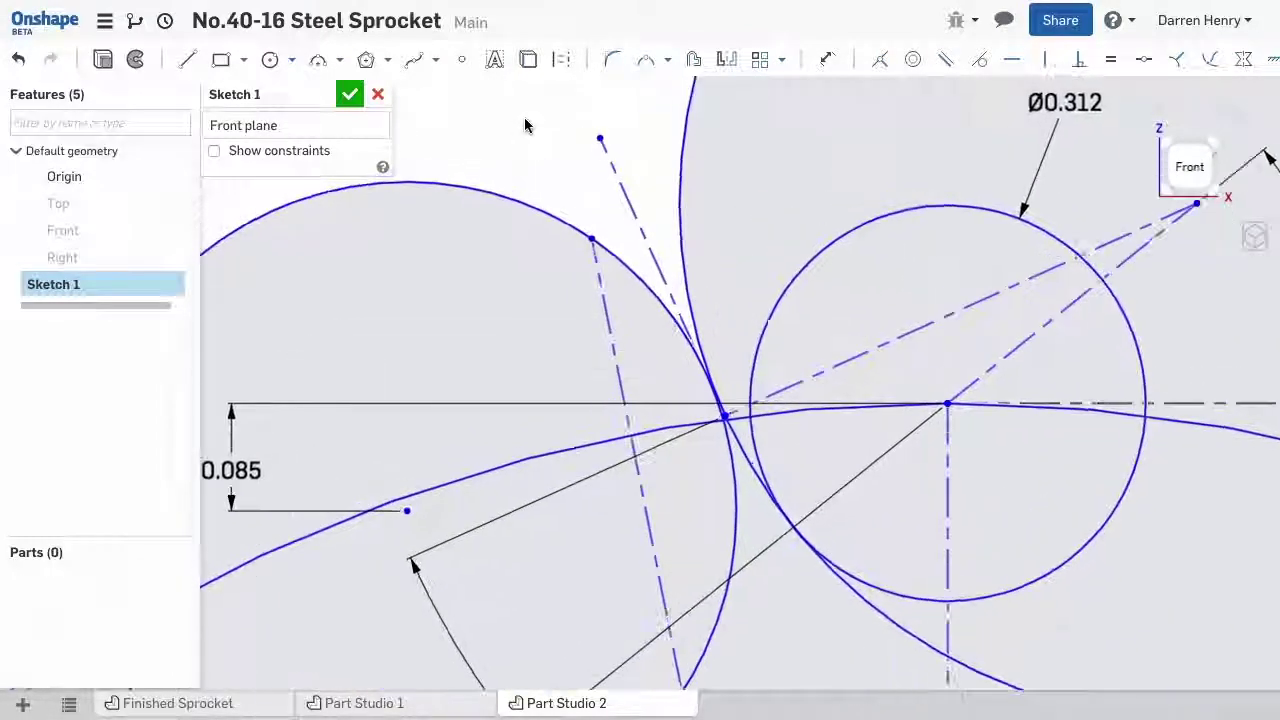
pyautogui.click(645, 62)
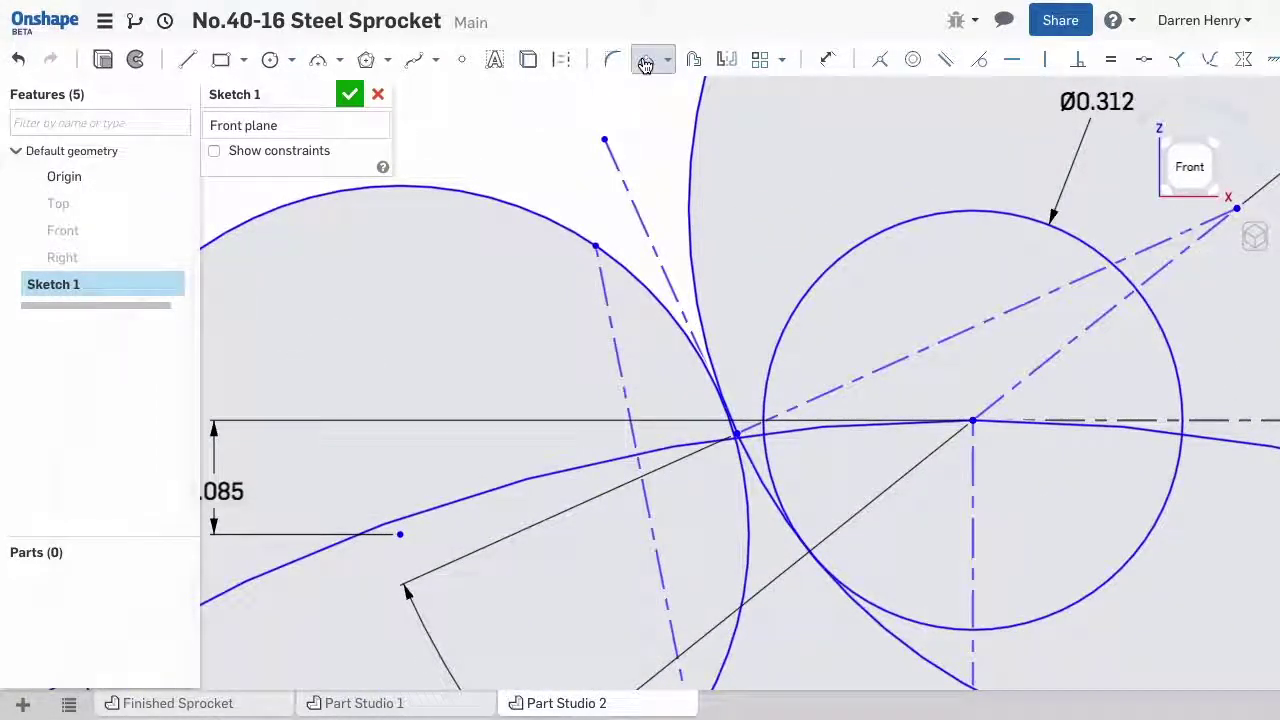
pyautogui.click(537, 218)
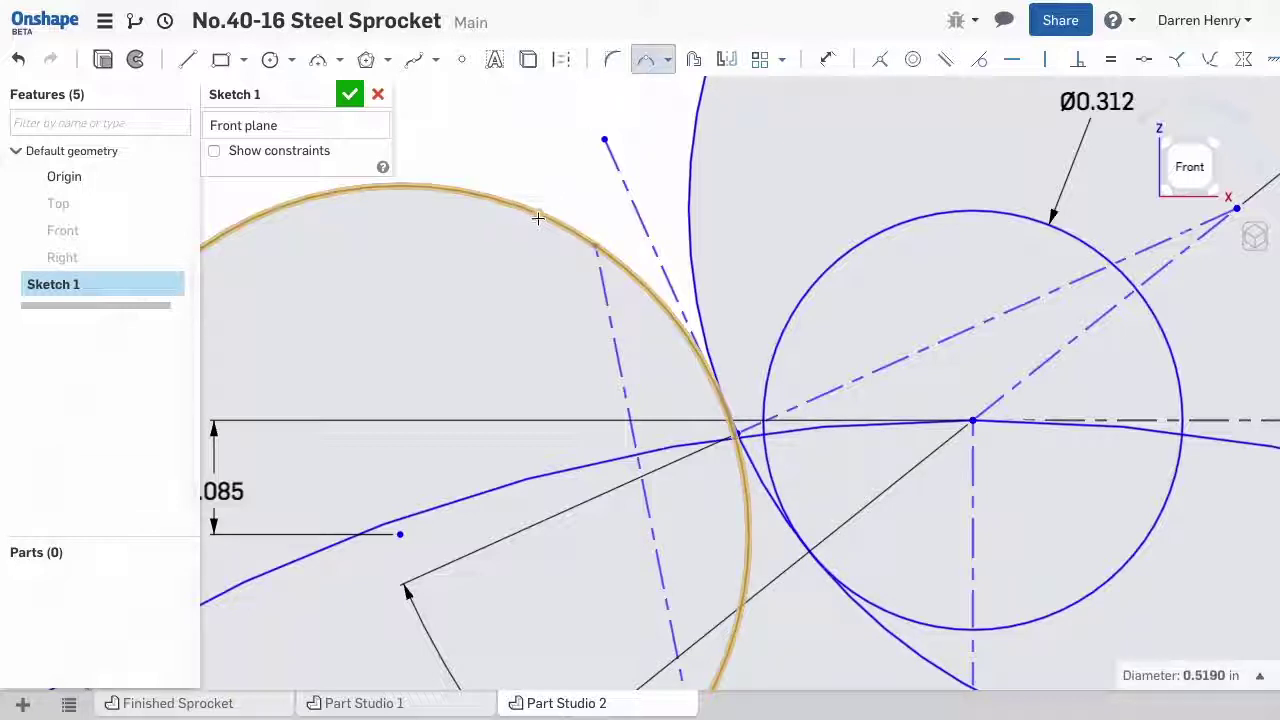
pyautogui.click(597, 249)
pyautogui.scroll(5, 686, 337)
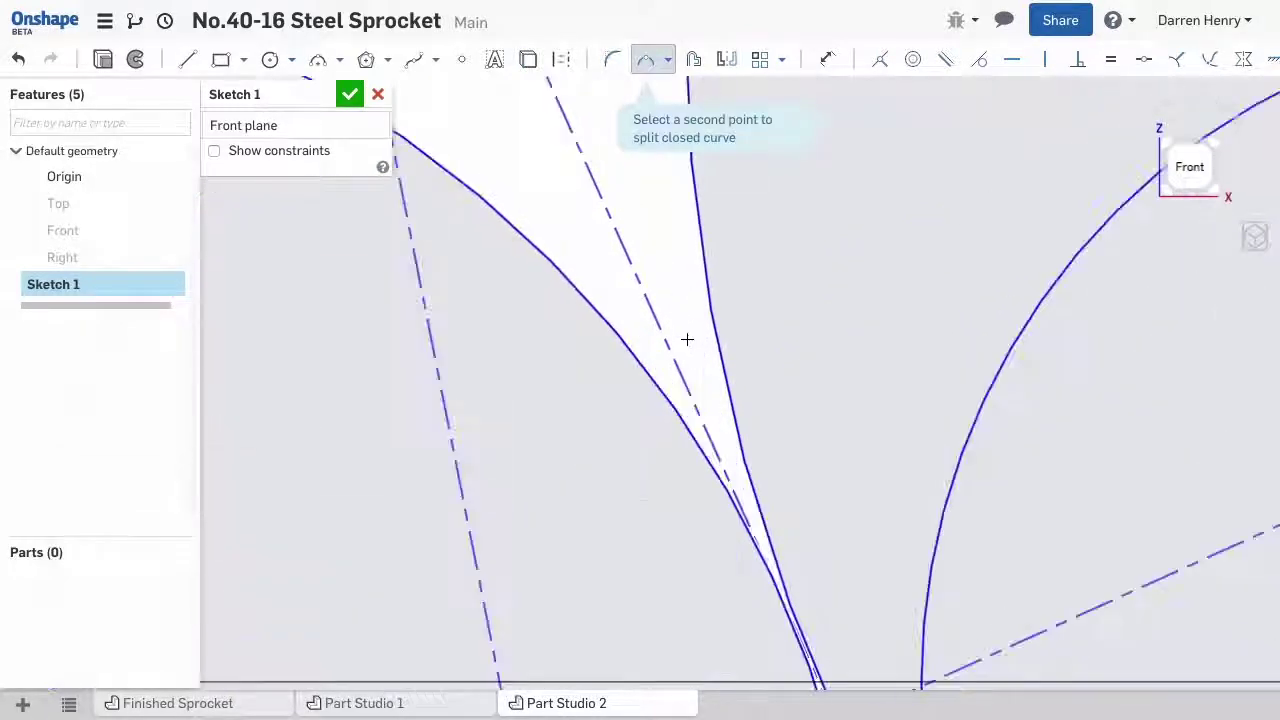
pyautogui.click(777, 588)
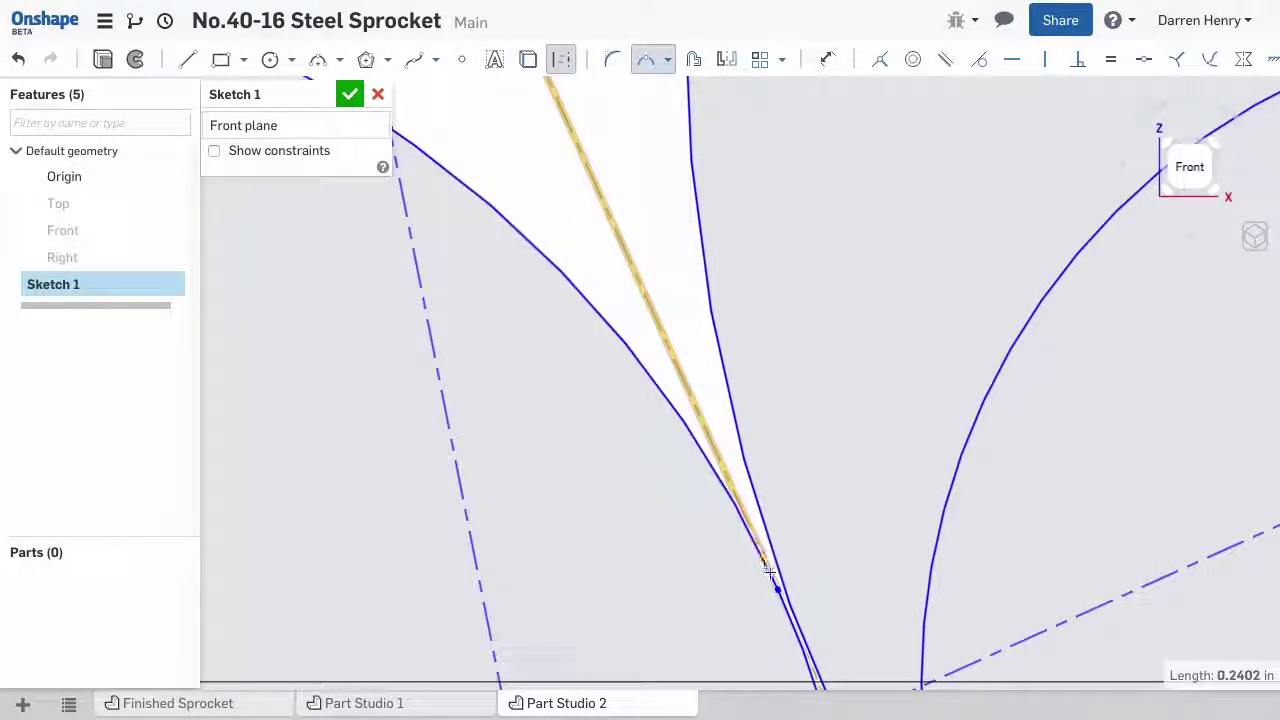
# - Split the Ø0.816 circle at its two intersection points
pyautogui.scroll(-5, 778, 590)
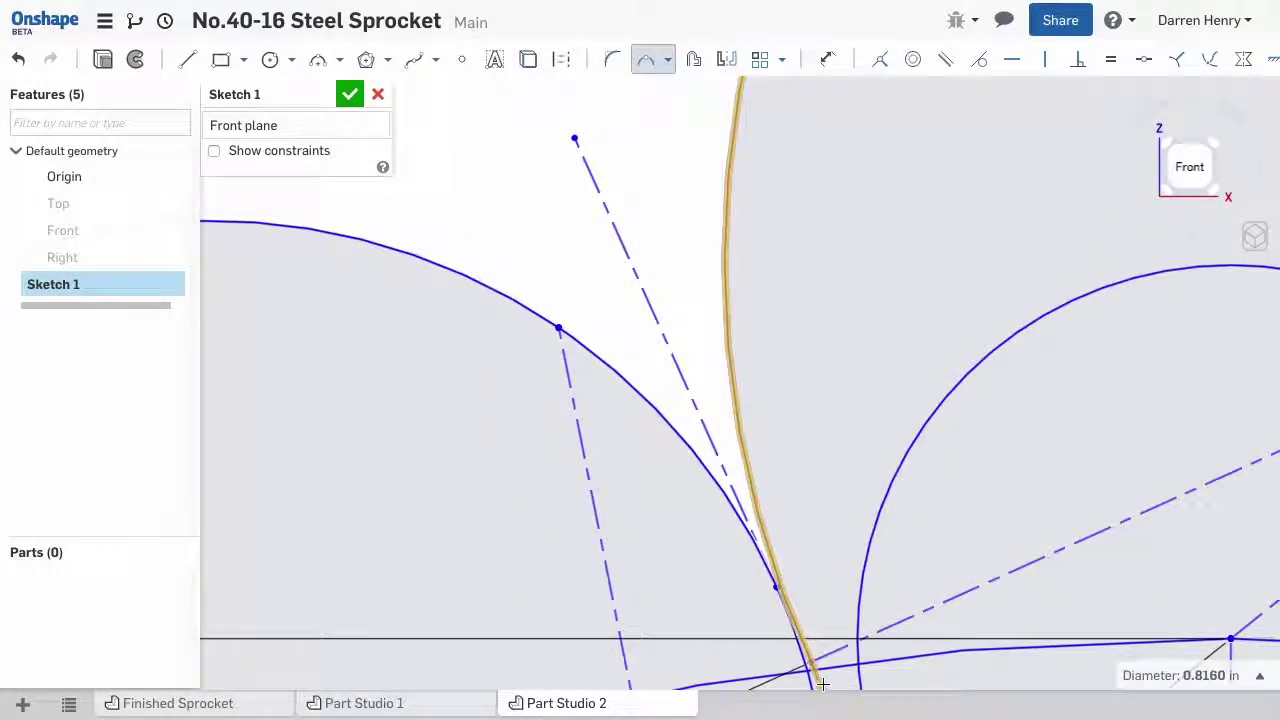
pyautogui.scroll(2, 822, 683)
pyautogui.moveTo(808, 663)
pyautogui.mouseDown(button='middle')
pyautogui.moveTo(771, 408)
pyautogui.moveTo(746, 342)
pyautogui.mouseUp(button='middle')
pyautogui.scroll(2, 740, 328)
pyautogui.click(678, 320)
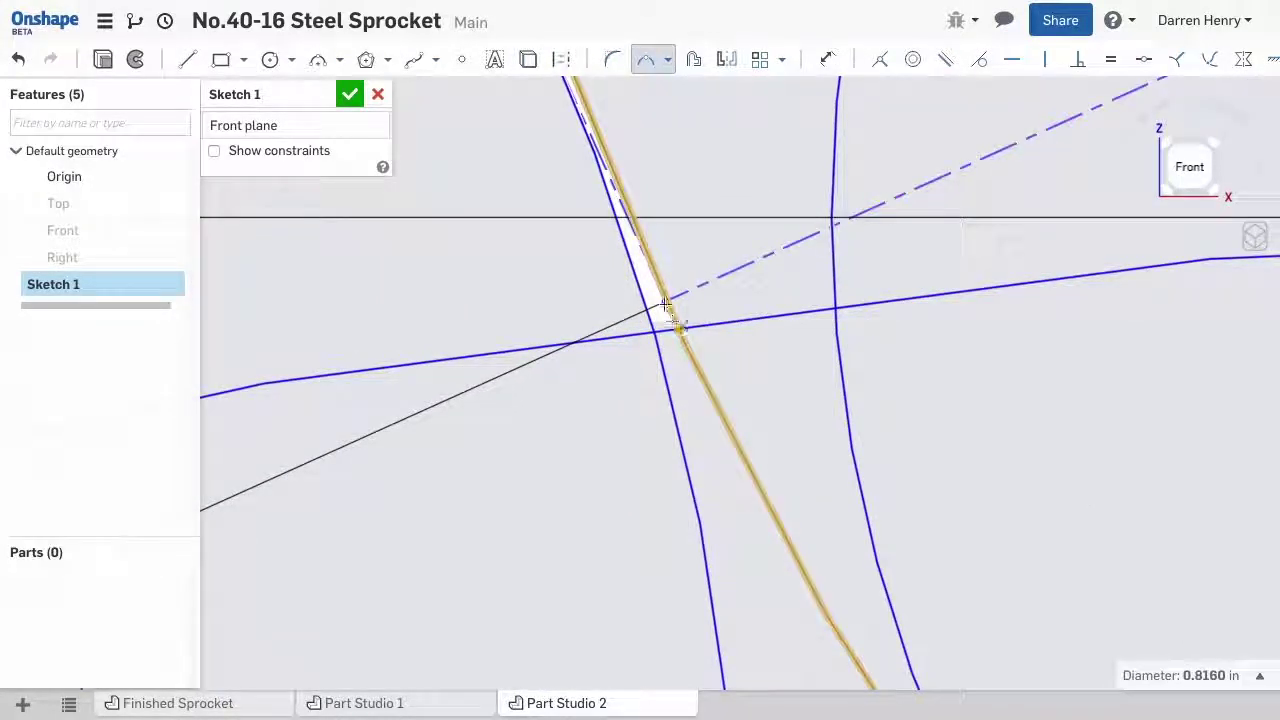
pyautogui.scroll(-3, 680, 330)
pyautogui.scroll(2, 714, 394)
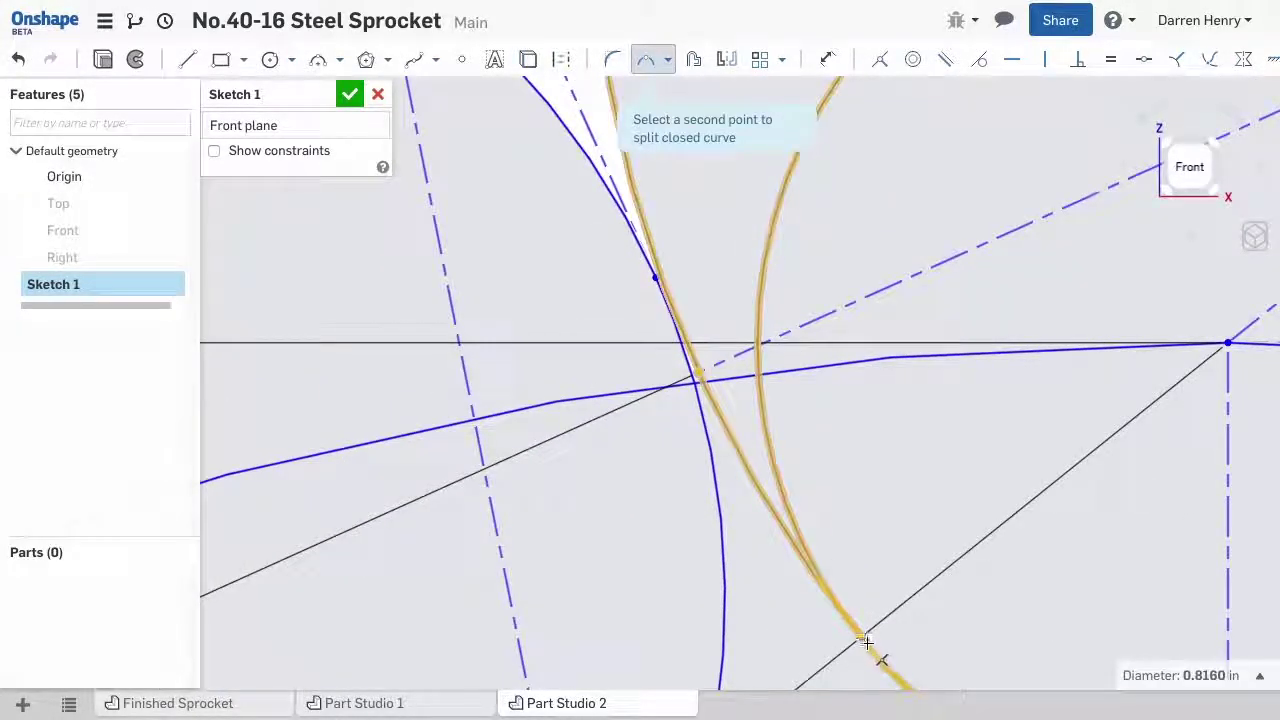
pyautogui.click(860, 636)
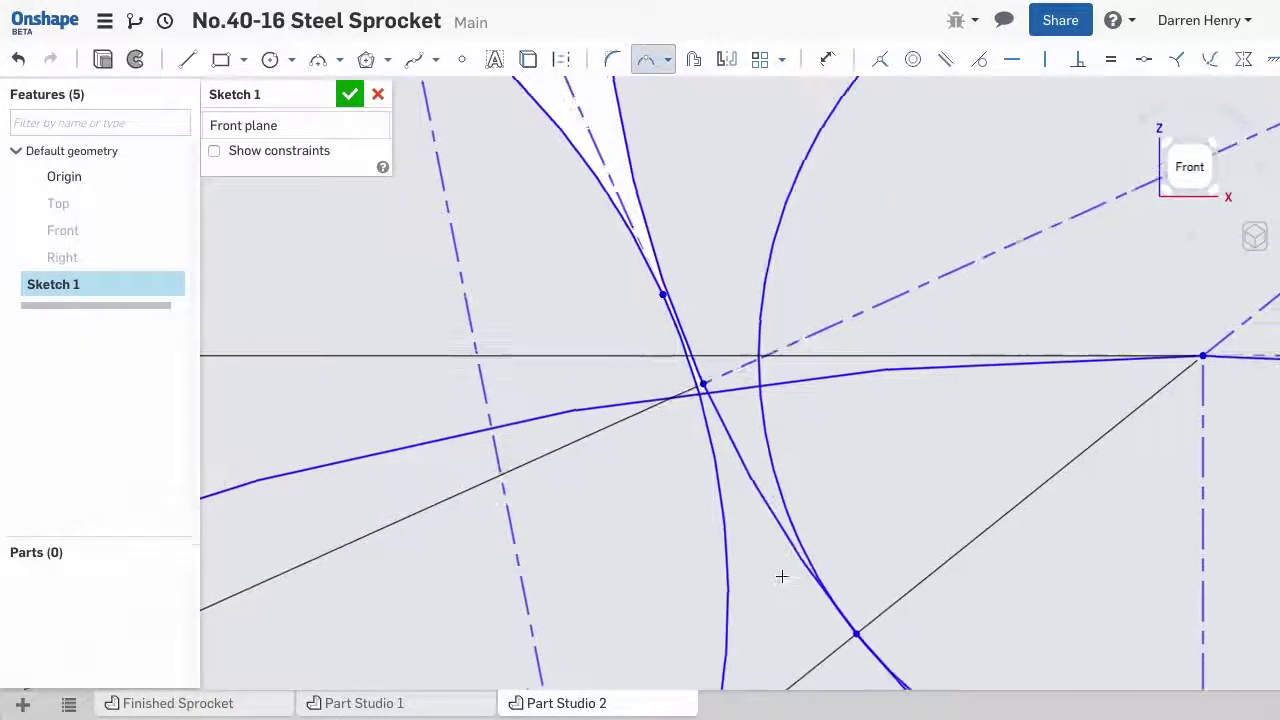
pyautogui.scroll(-4, 780, 574)
pyautogui.scroll(-2, 556, 155)
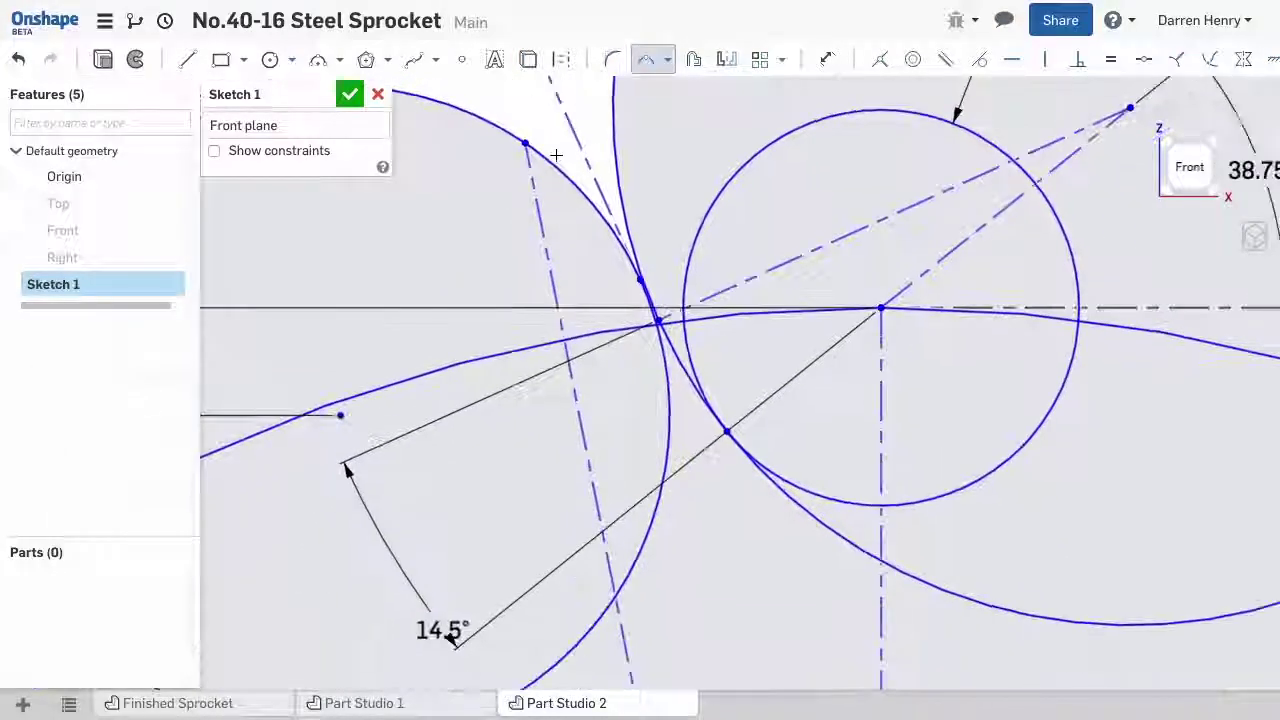
pyautogui.moveTo(515, 100); pyautogui.dragTo(666, 277, button='middle')
pyautogui.scroll(-1, 576, 185)
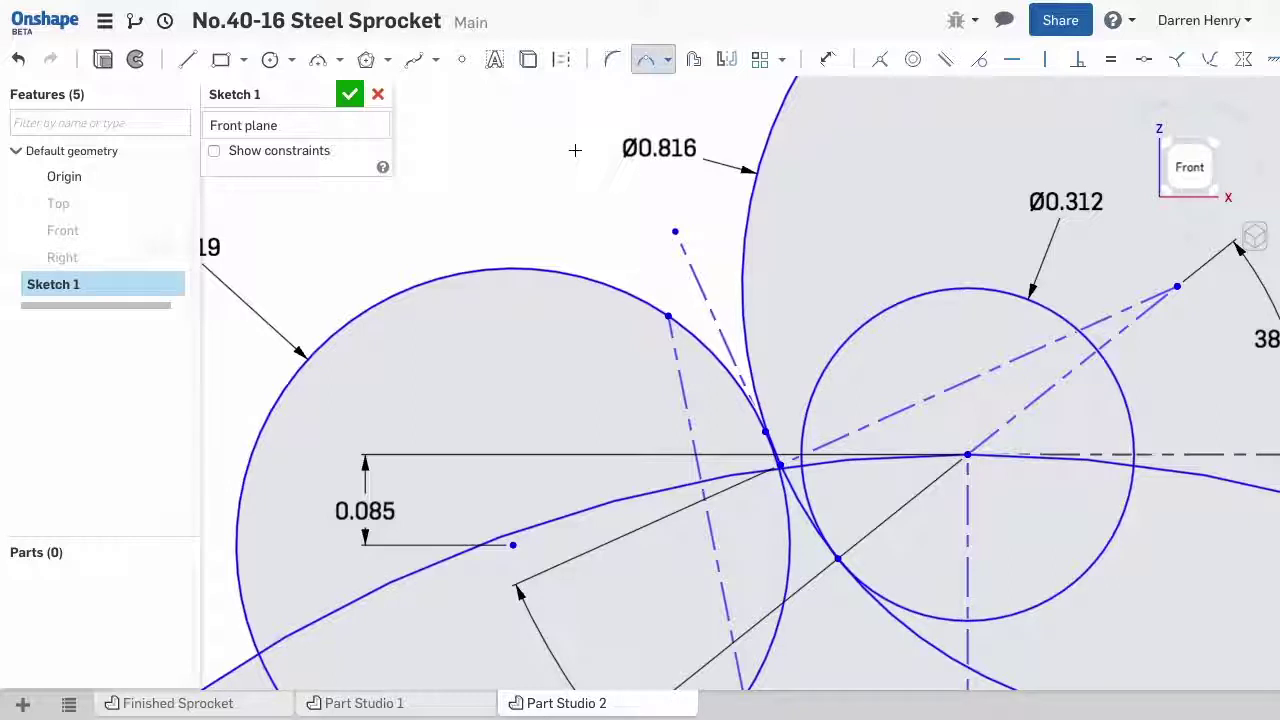
pyautogui.press('Escape')
# - Convert the Ø0.519 and Ø0.816 circles to construction geometry
pyautogui.click(583, 268)
pyautogui.click(560, 60)
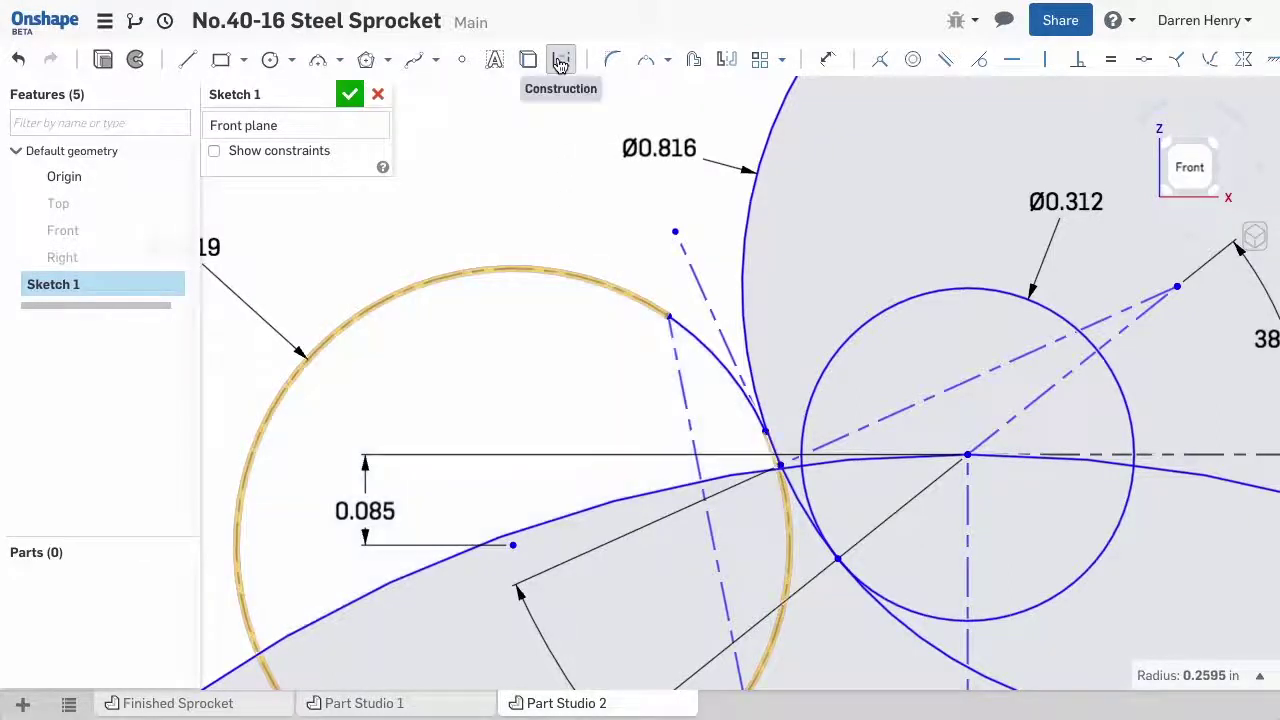
pyautogui.click(744, 282)
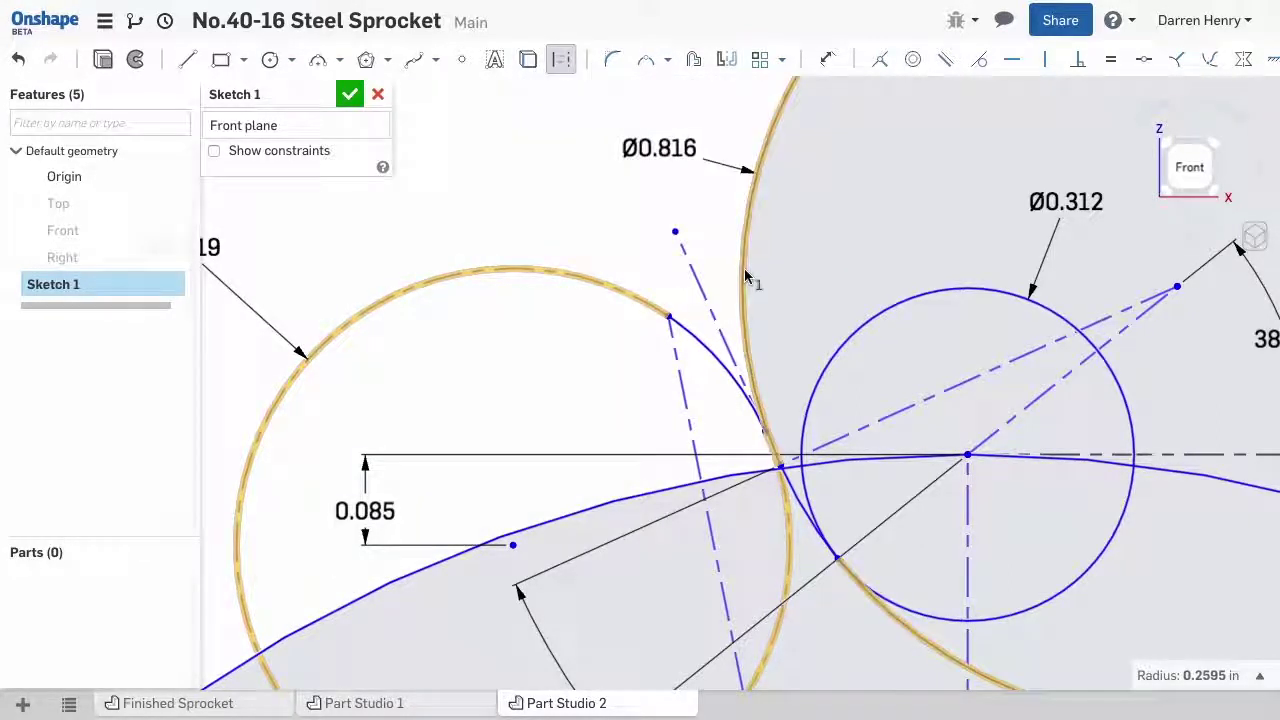
pyautogui.click(560, 58)
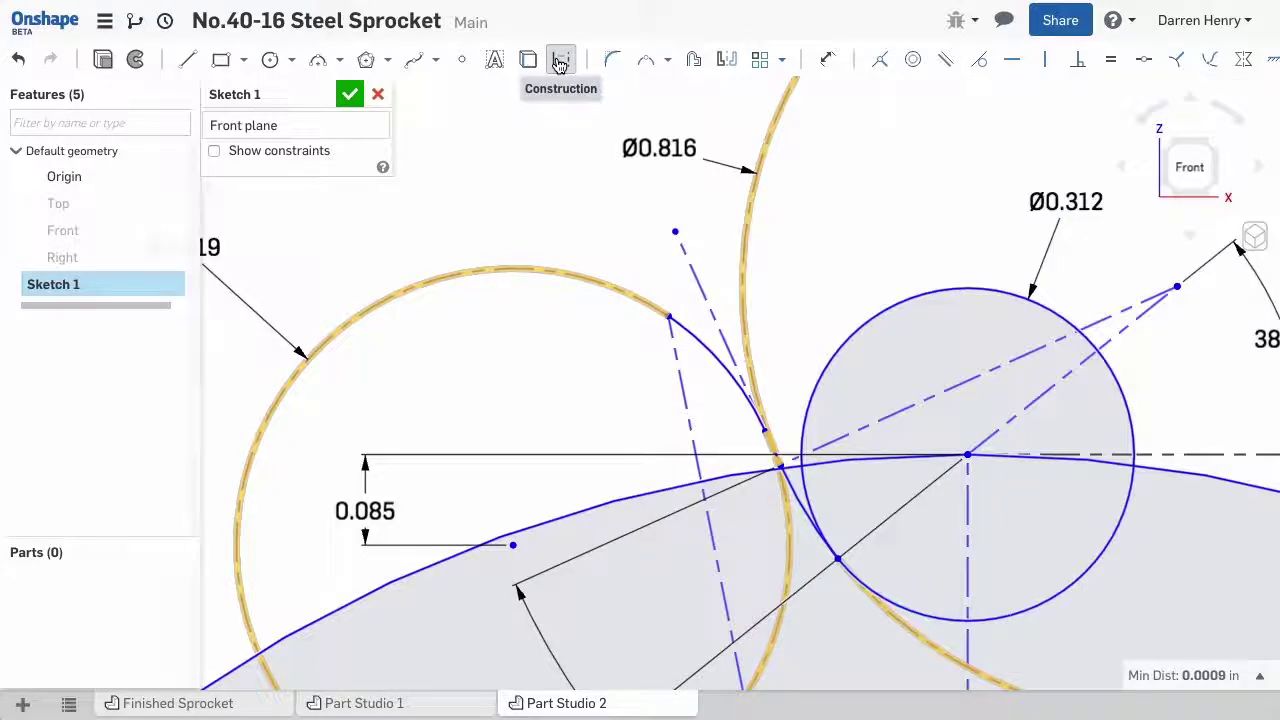
pyautogui.click(491, 199)
pyautogui.scroll(5, 774, 449)
pyautogui.click(749, 466)
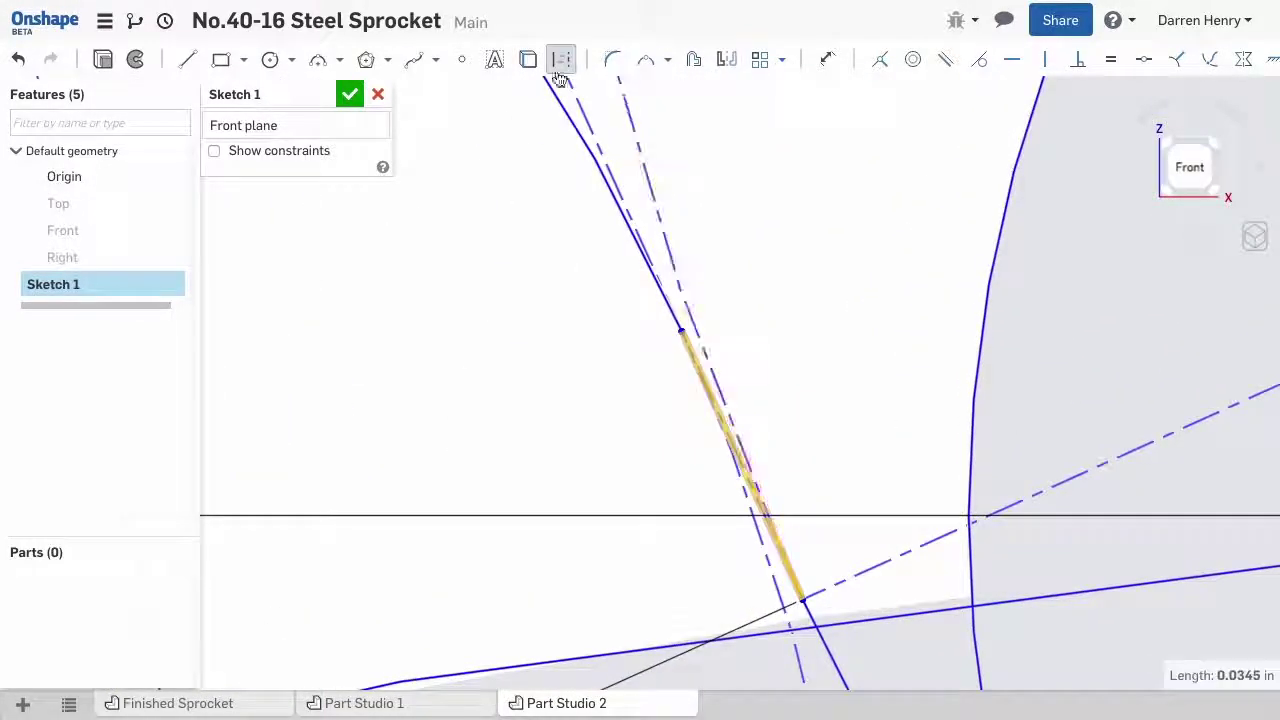
pyautogui.scroll(-5, 549, 363)
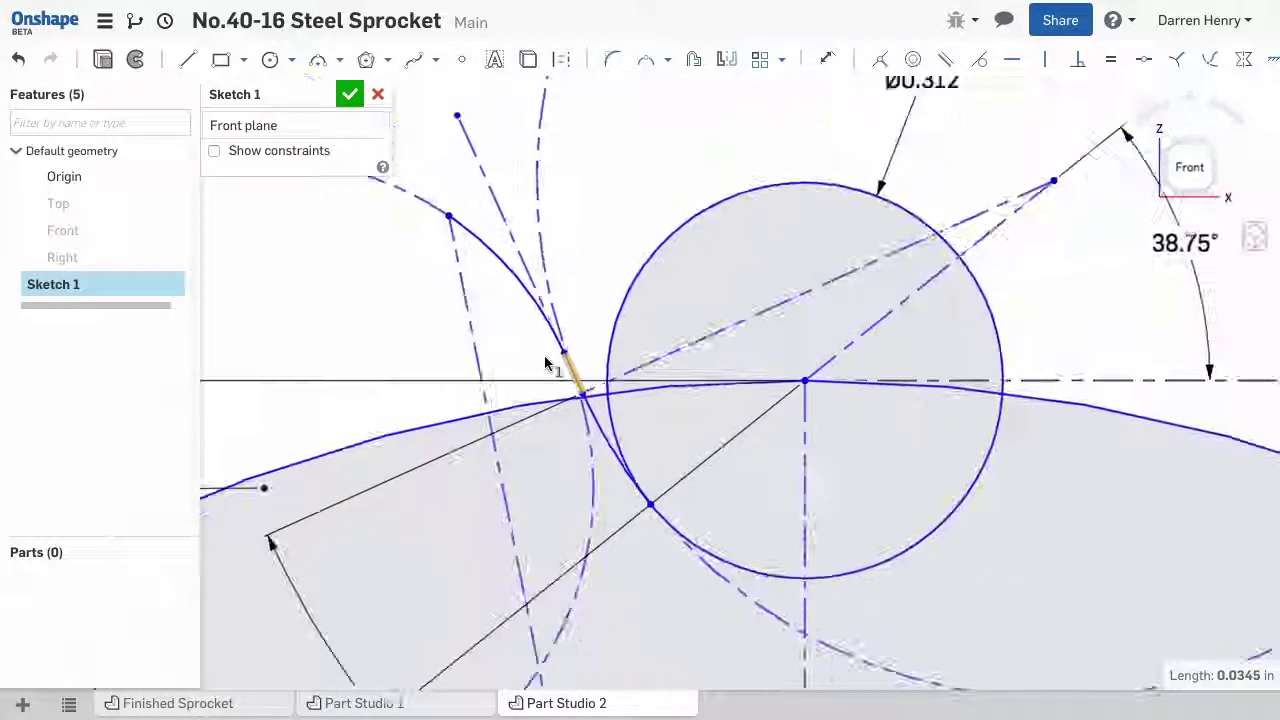
pyautogui.scroll(-2, 549, 363)
pyautogui.press('Escape')
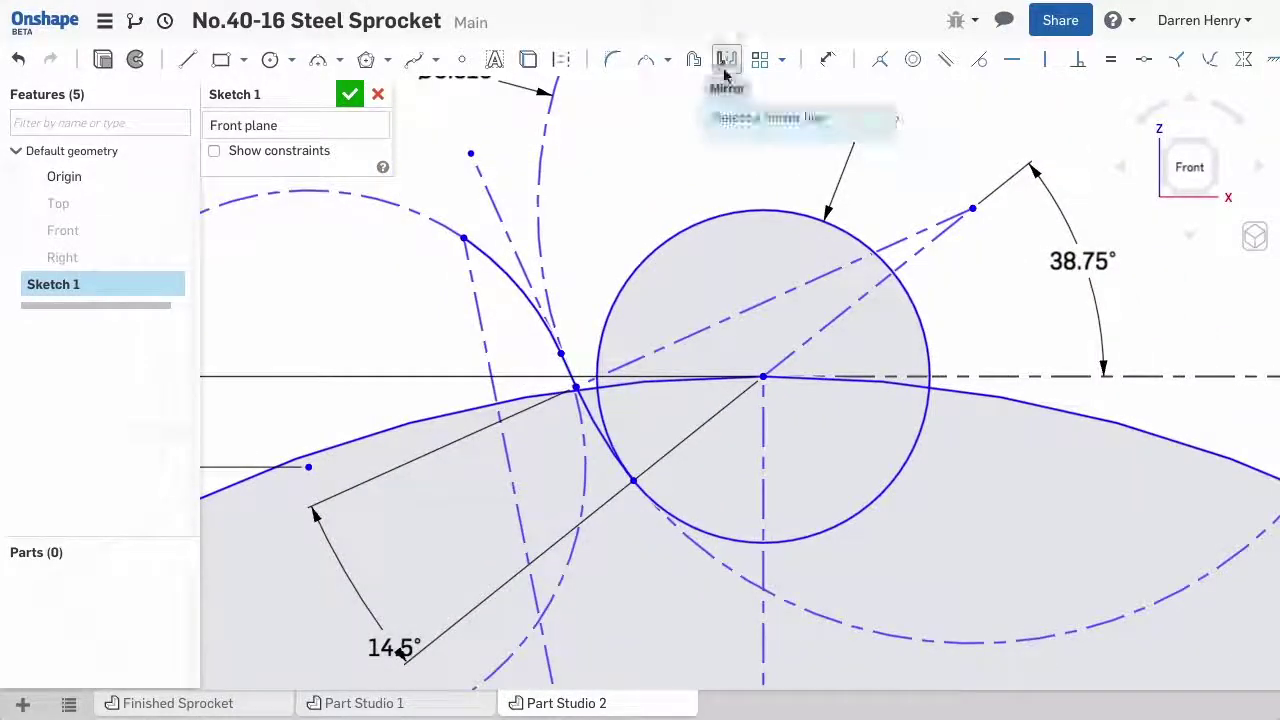
# - Mirror the two flank segments and the left flank arc about the vertical centreline
pyautogui.click(726, 62)
pyautogui.click(762, 466)
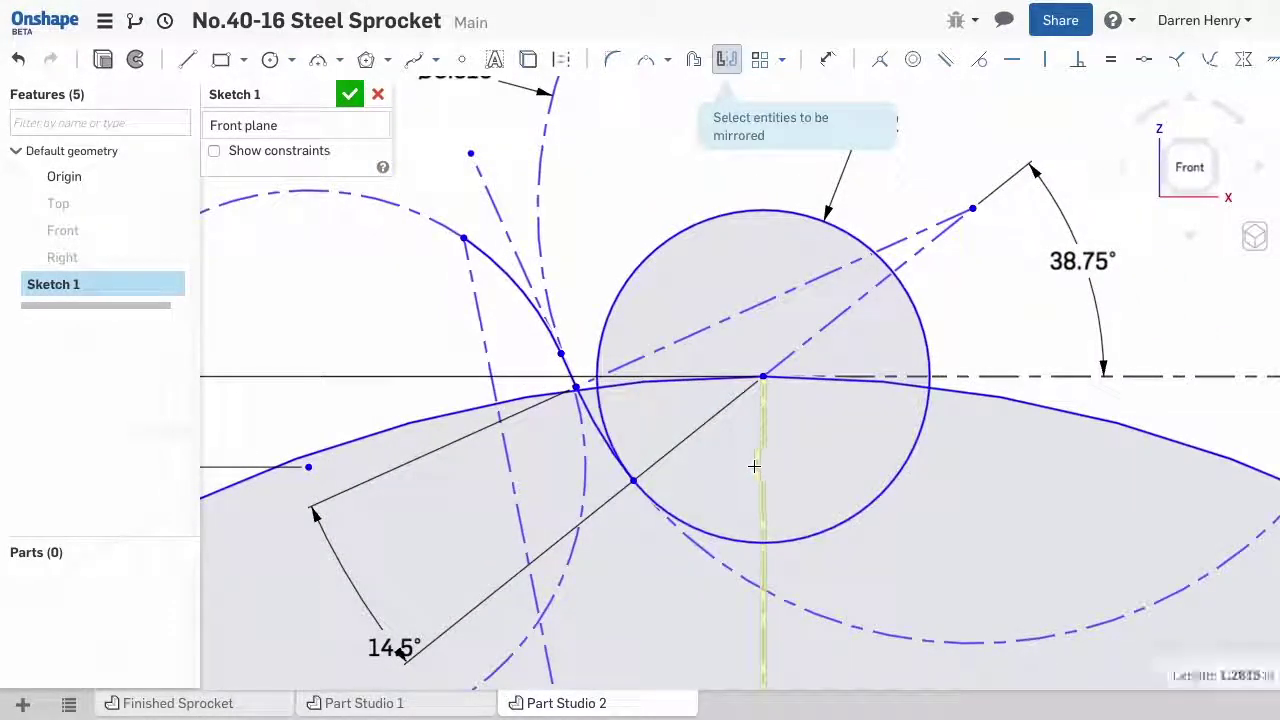
pyautogui.click(605, 436)
pyautogui.click(567, 369)
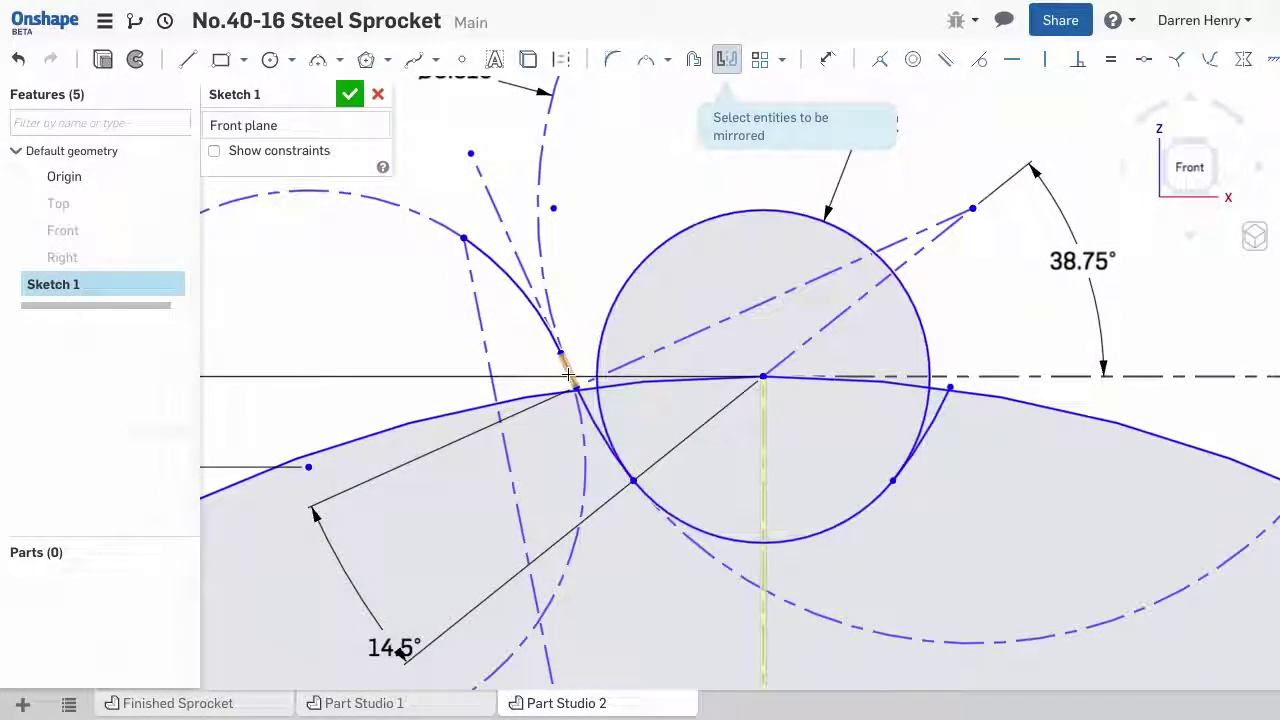
pyautogui.click(522, 297)
# - Split the Ø0.312 roller circle and make its upper arc and the Ø2.563 circle construction
pyautogui.click(645, 60)
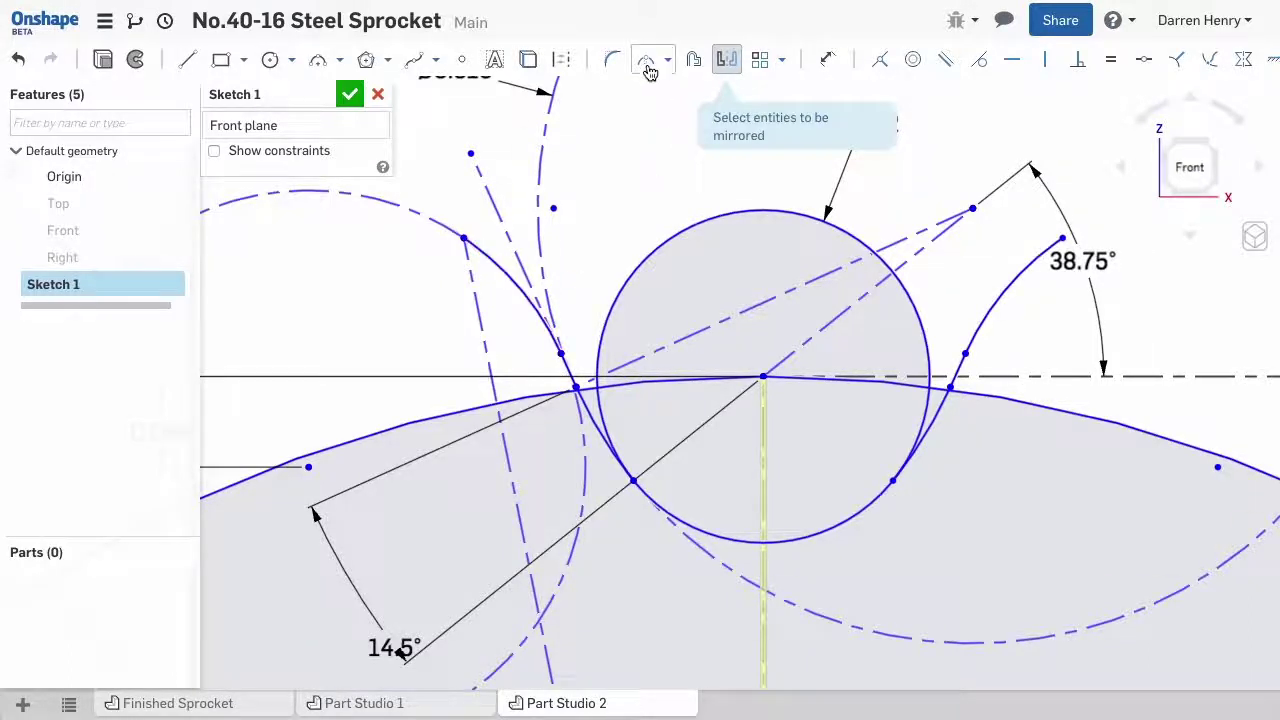
pyautogui.click(633, 479)
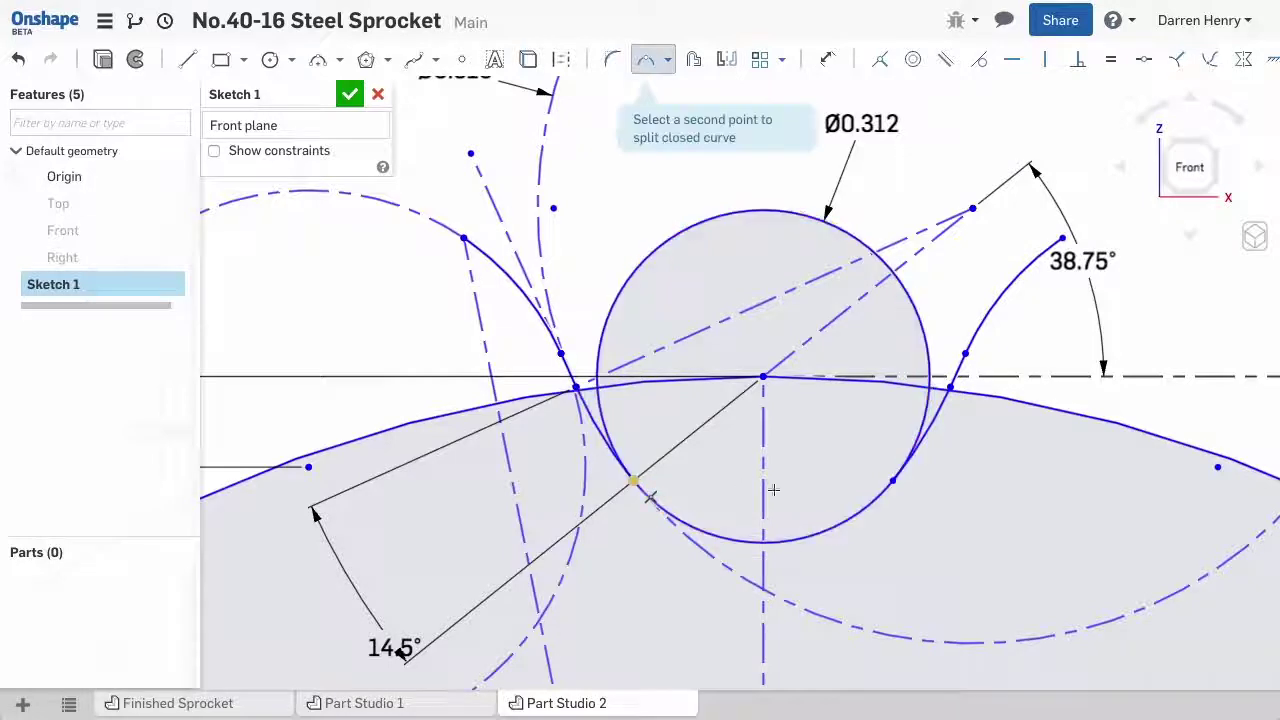
pyautogui.click(893, 481)
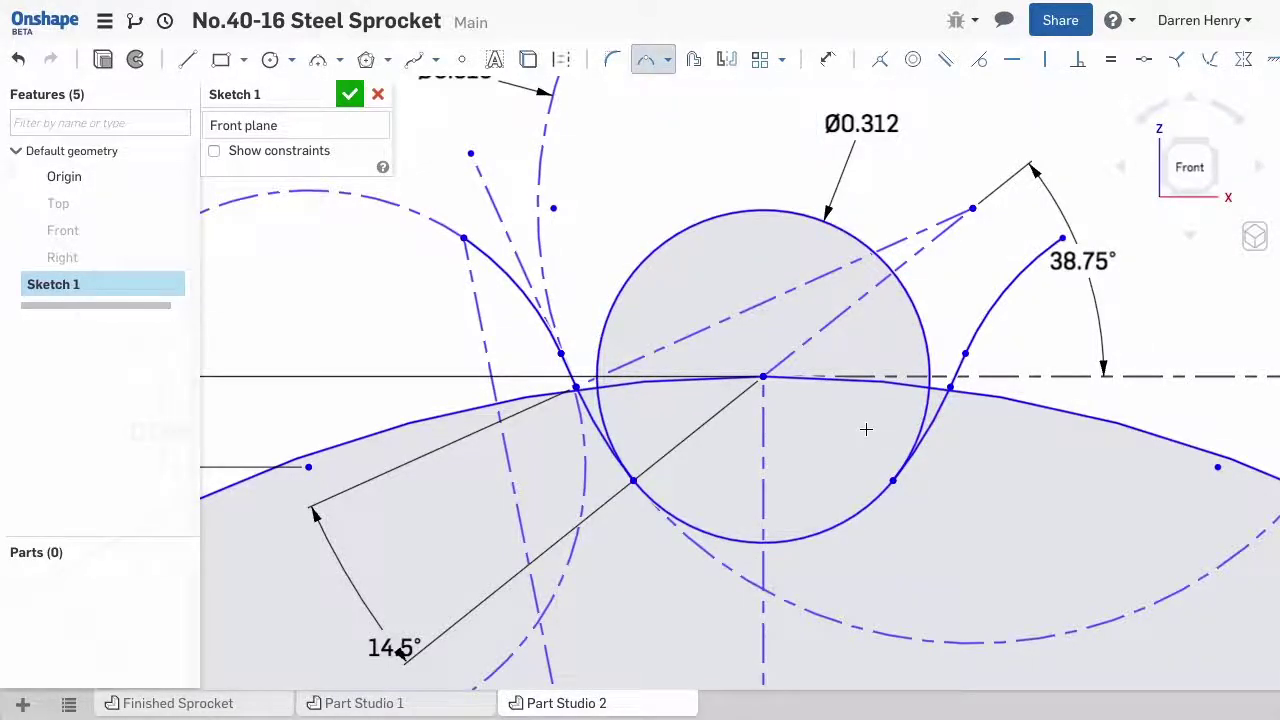
pyautogui.click(562, 59)
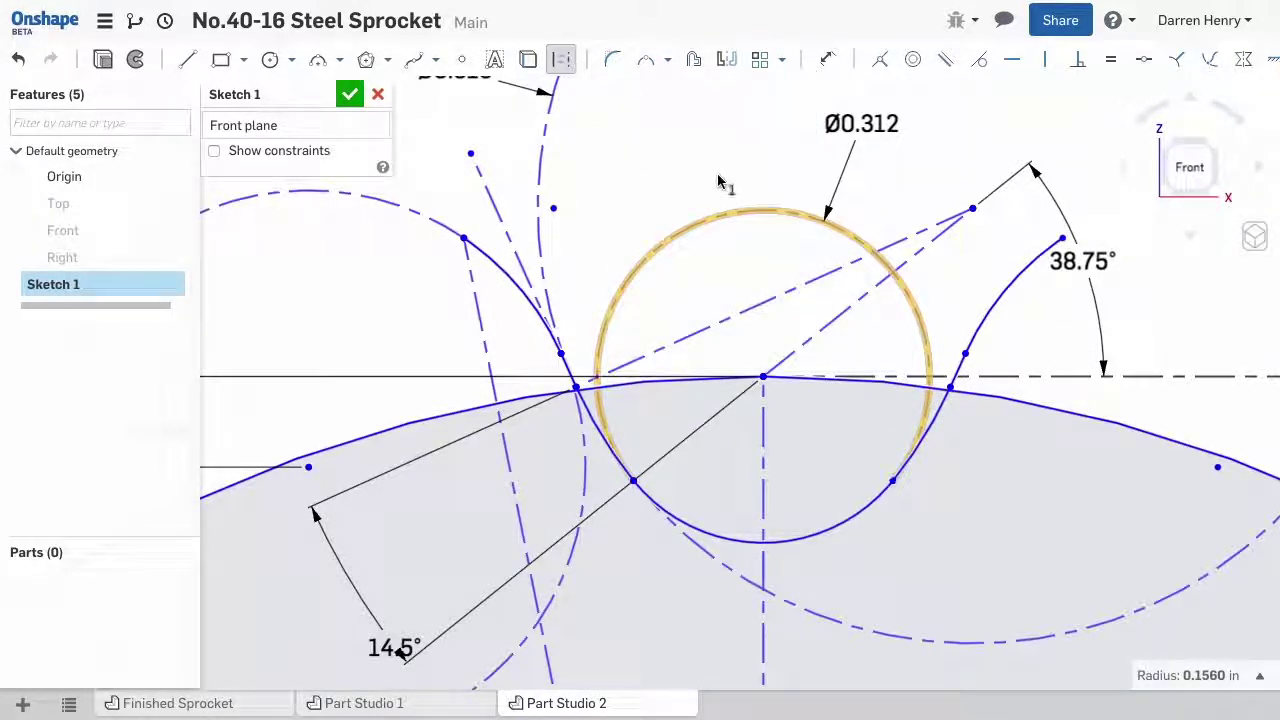
pyautogui.scroll(-4, 718, 180)
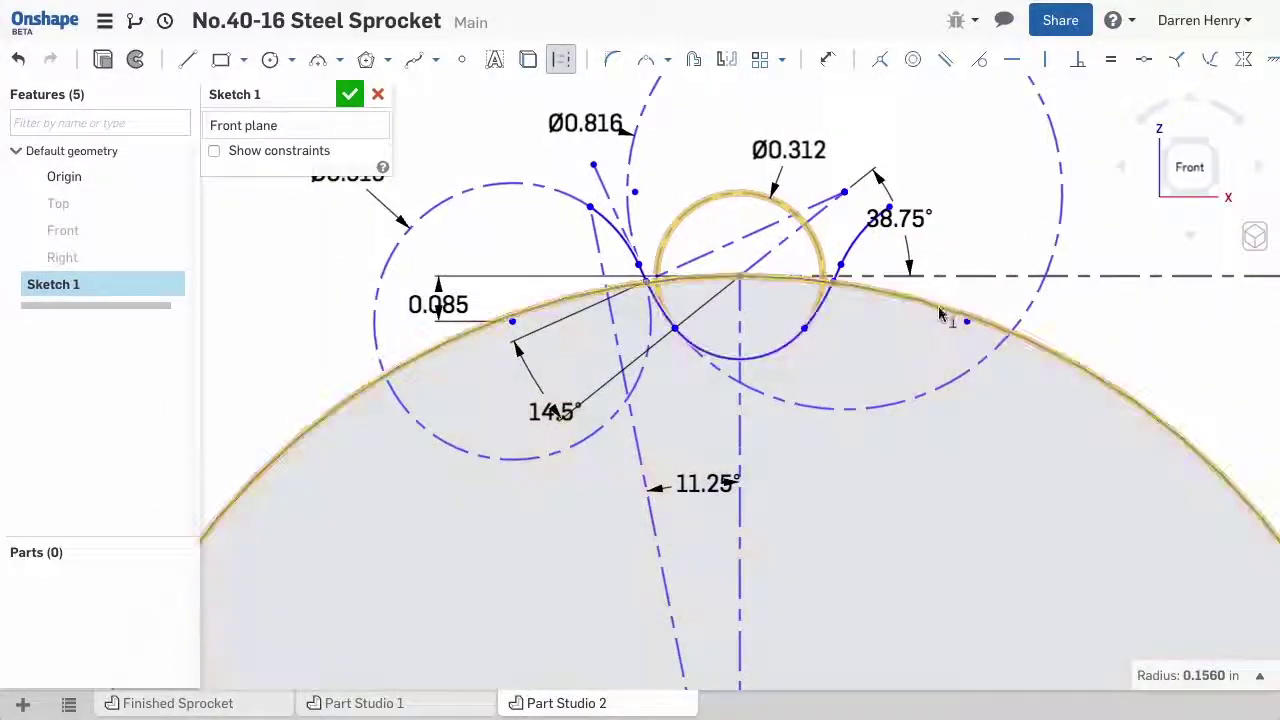
pyautogui.click(940, 314)
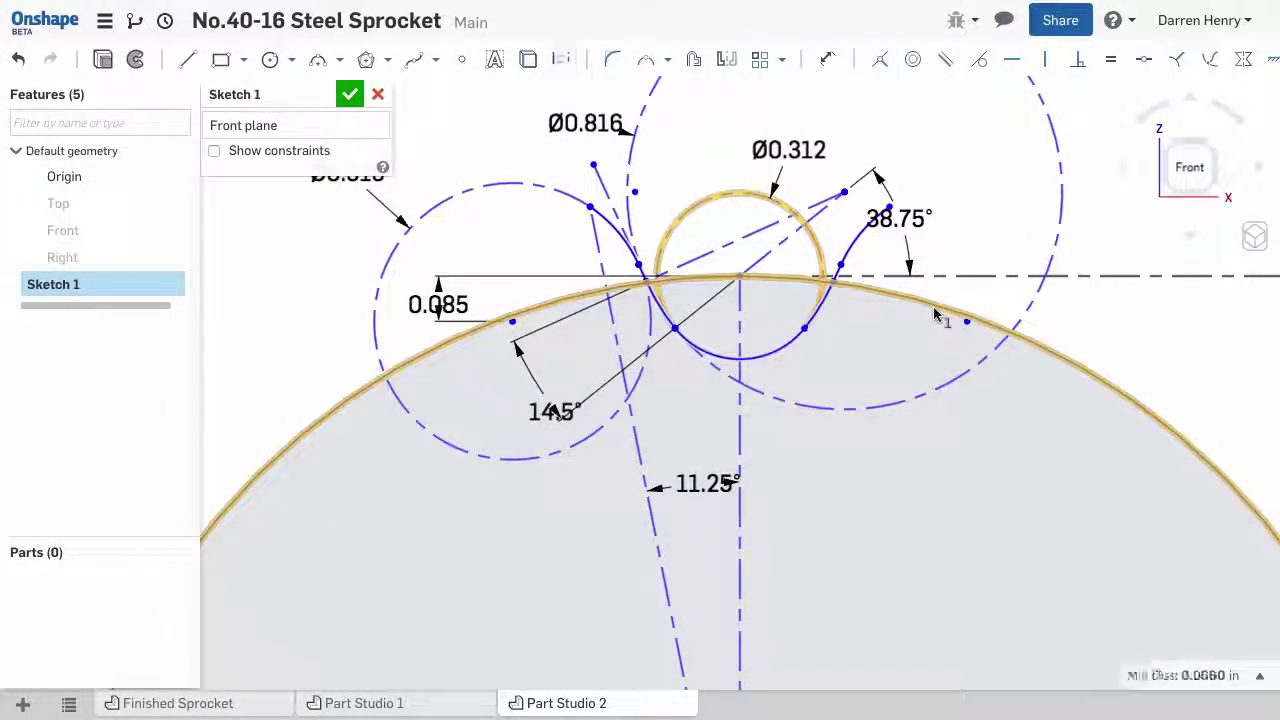
pyautogui.click(561, 62)
pyautogui.click(561, 62)
# - Fit the sketch to view and close Sketch 1
pyautogui.click(740, 423)
pyautogui.press('f')
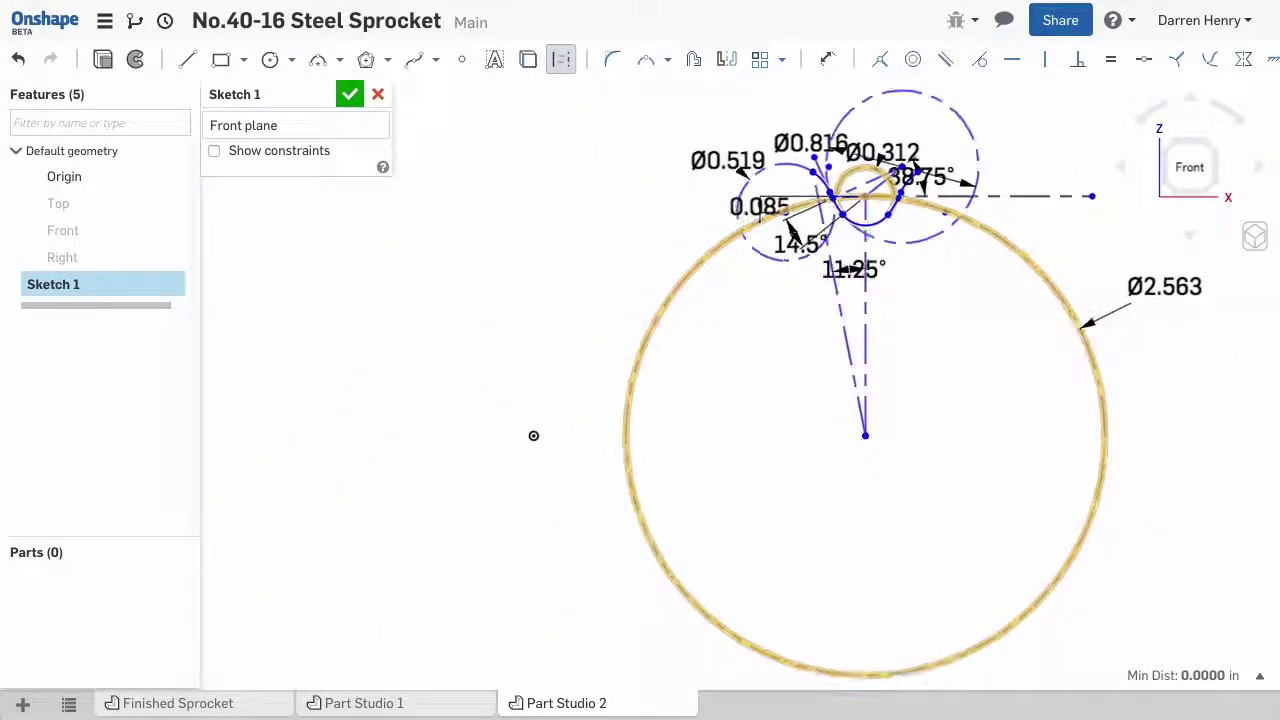
pyautogui.click(349, 96)
# - Copy Sketch 1 and paste it onto the sprocket's front face in Part Studio 1 as Sketch 2
pyautogui.rightClick(103, 286)
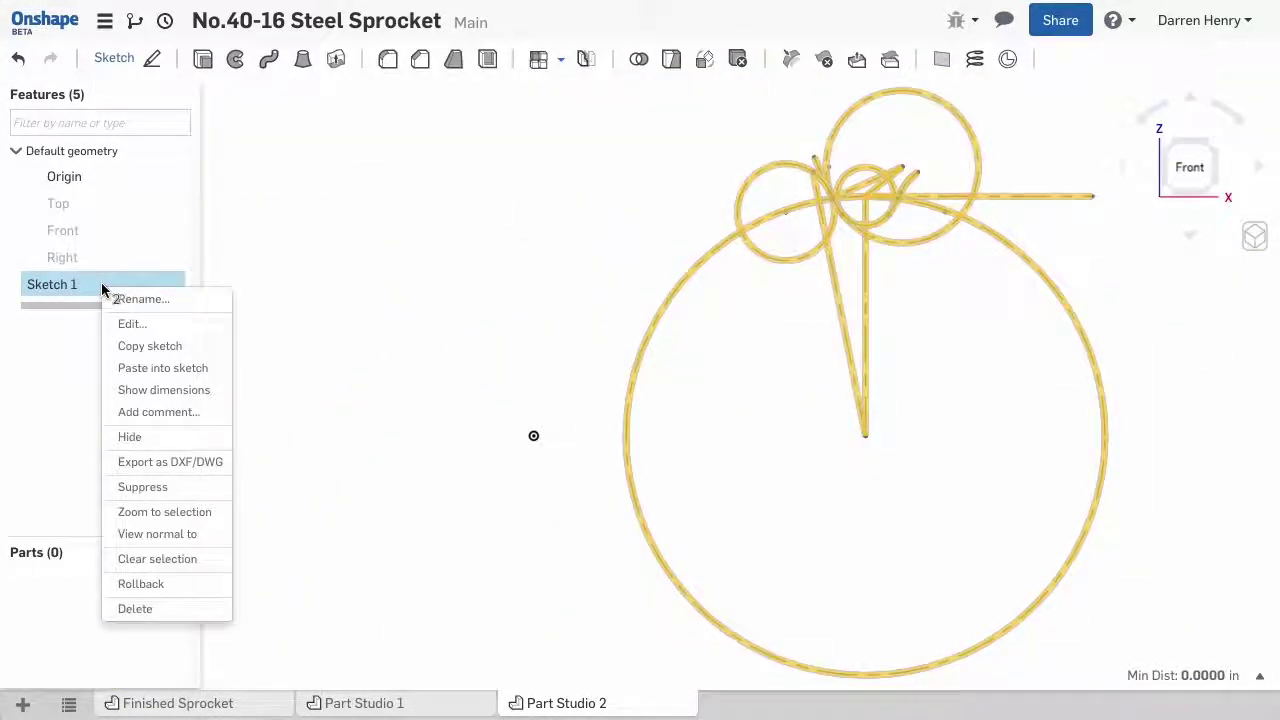
pyautogui.click(150, 345)
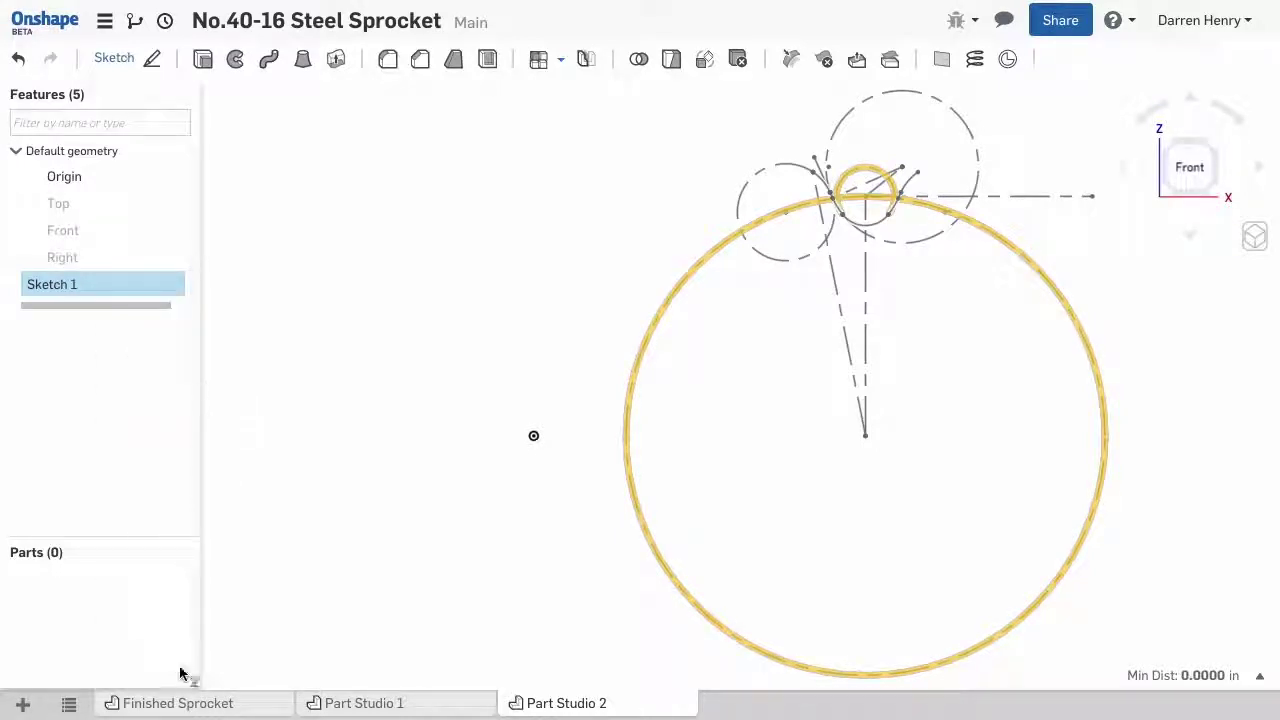
pyautogui.click(365, 703)
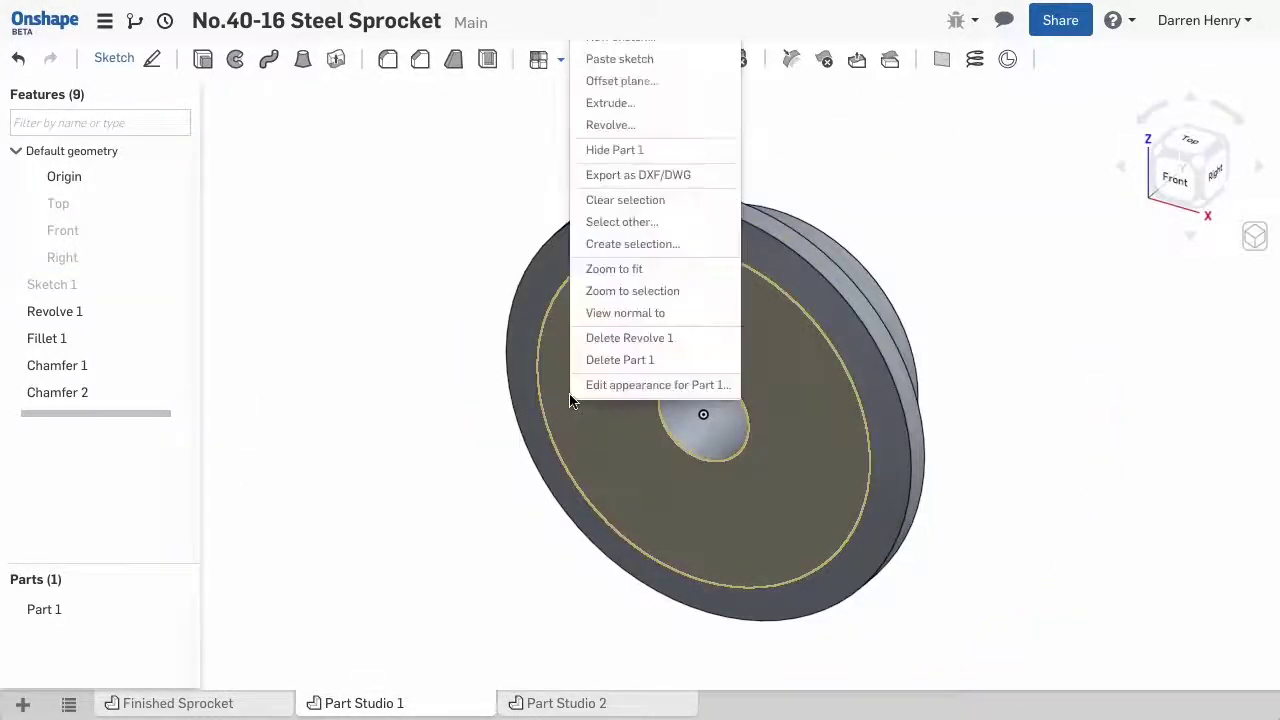
pyautogui.rightClick(569, 401)
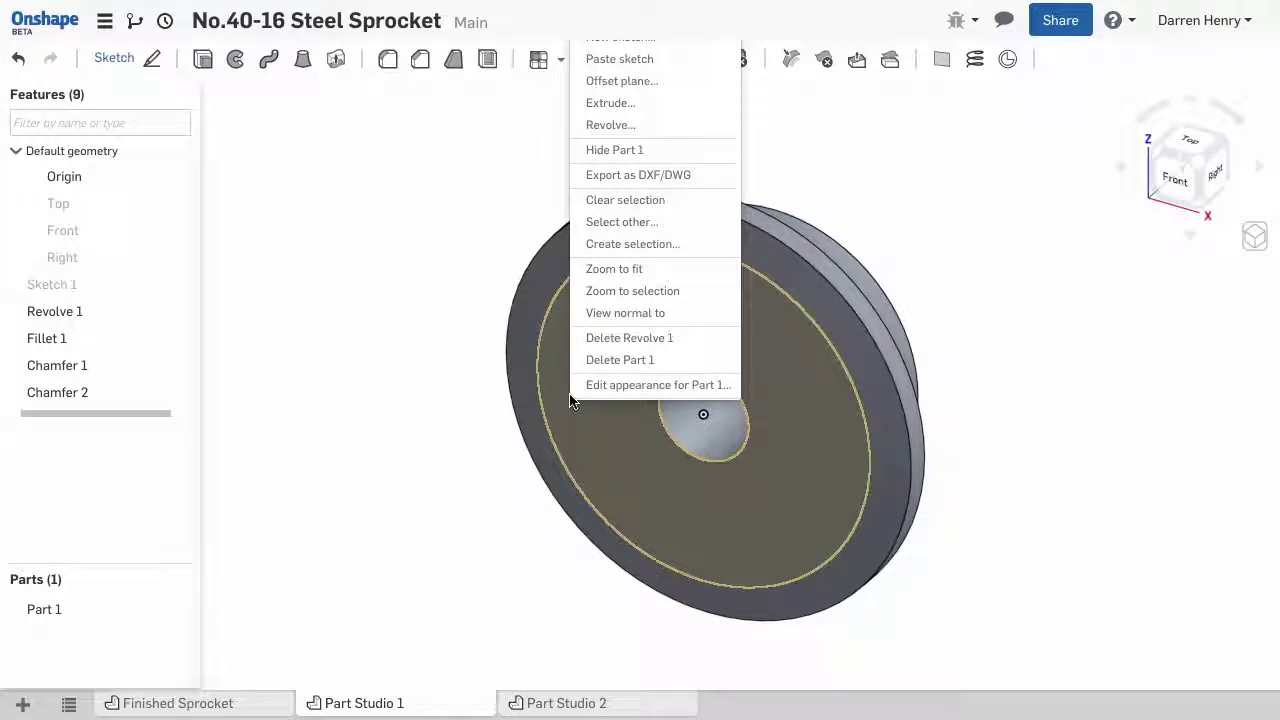
pyautogui.click(622, 59)
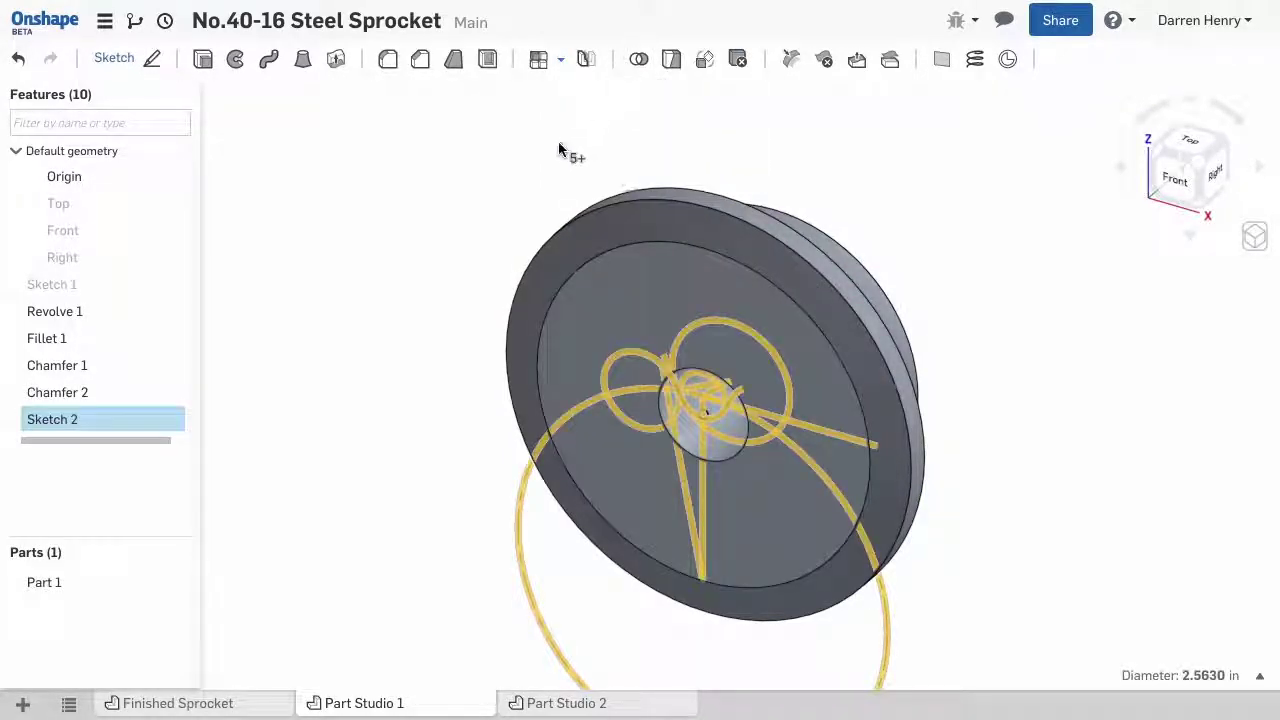
pyautogui.rightClick(75, 425)
# - Edit Sketch 2 face-on and move the tooth profile's centre onto the origin
pyautogui.click(112, 104)
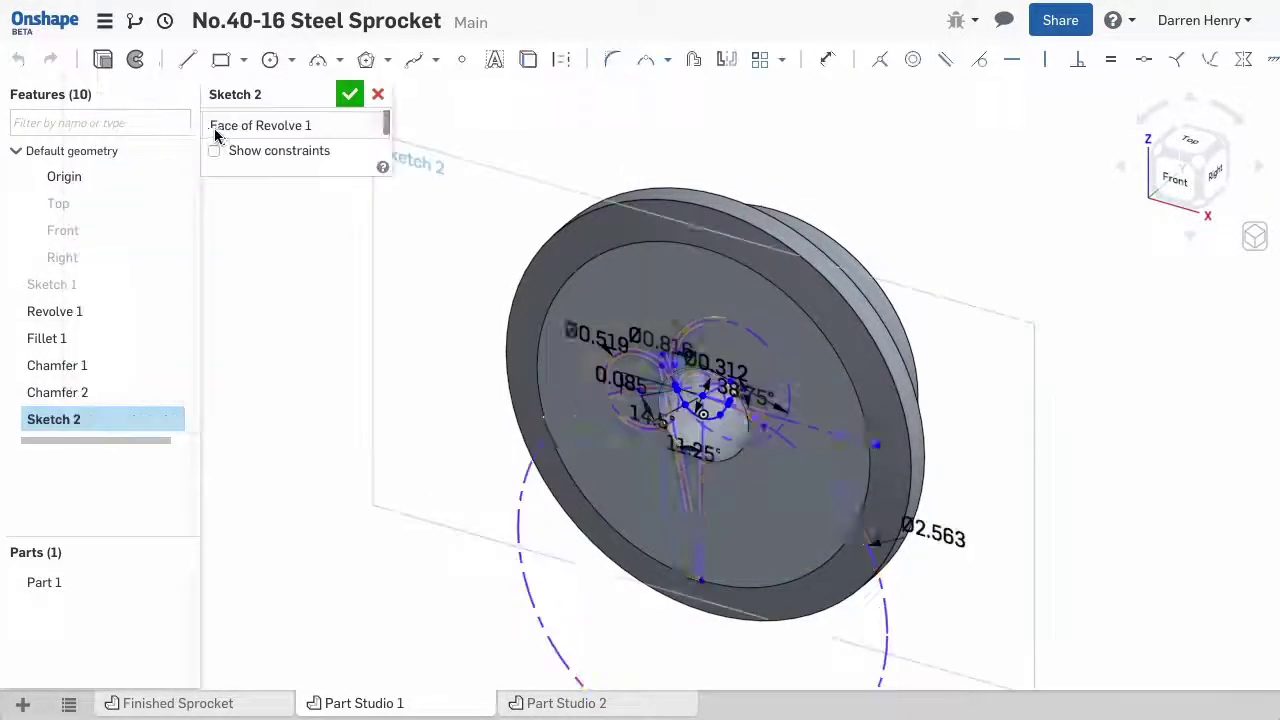
pyautogui.press('n')
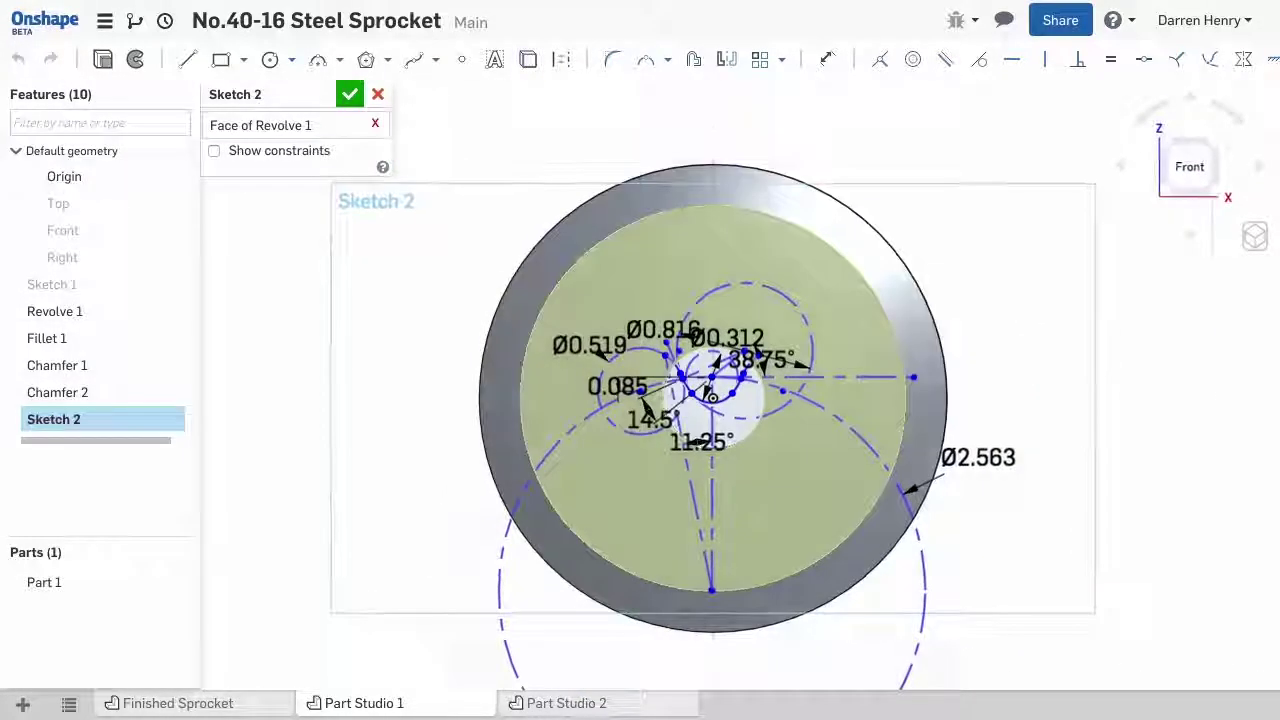
pyautogui.moveTo(711, 590); pyautogui.dragTo(713, 400)
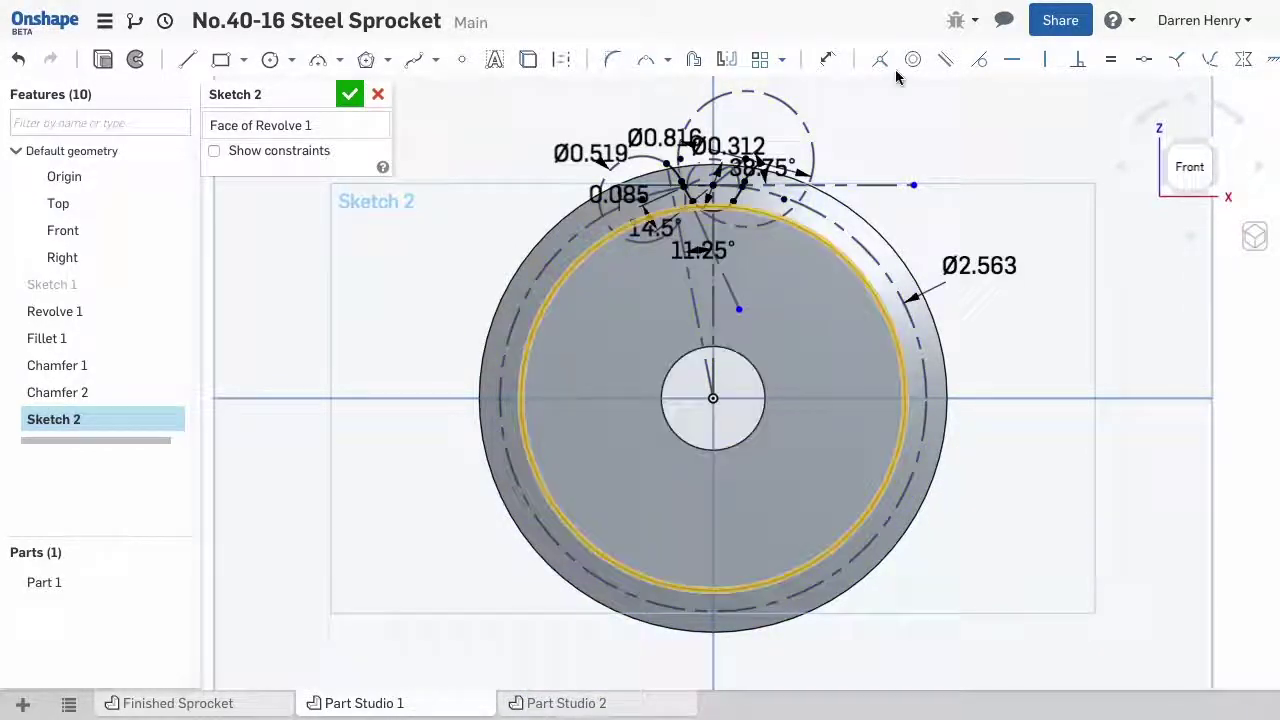
pyautogui.scroll(5, 717, 117)
pyautogui.scroll(2, 737, 191)
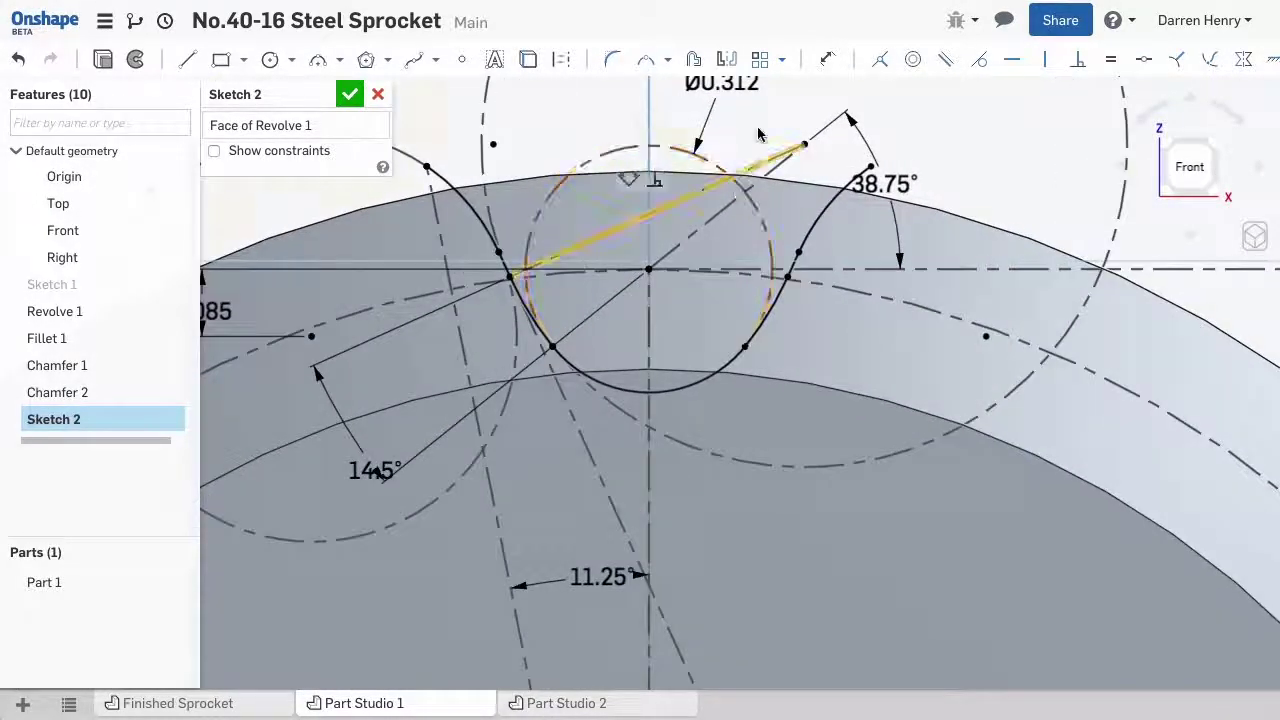
# - Start a circular pattern and select the five tooth-profile curves
pyautogui.click(781, 60)
pyautogui.click(812, 118)
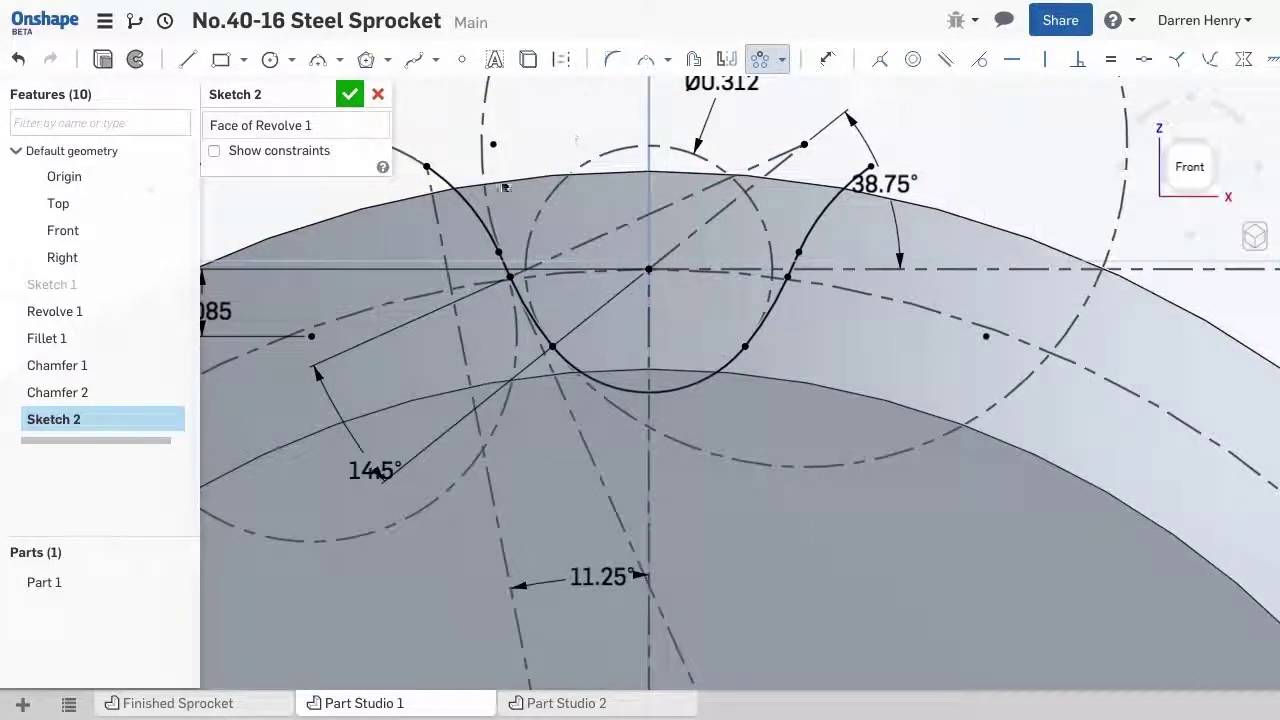
pyautogui.click(466, 207)
pyautogui.click(530, 312)
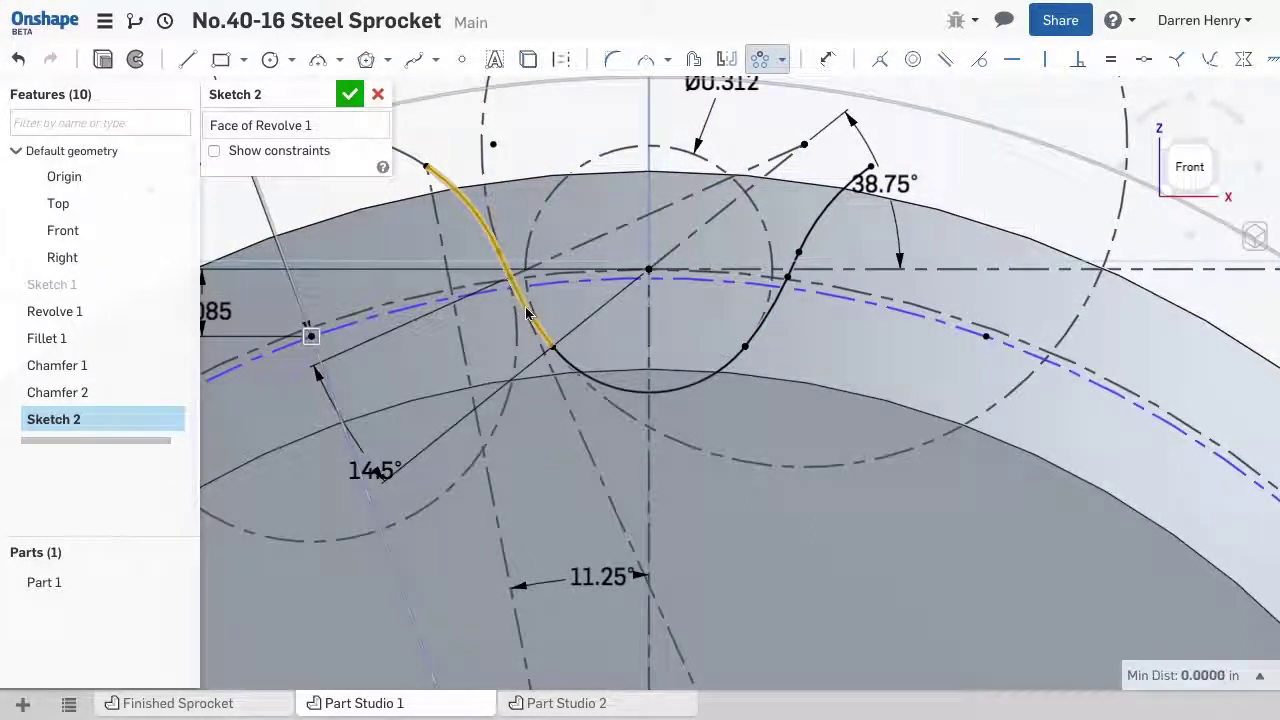
pyautogui.click(601, 384)
pyautogui.click(793, 275)
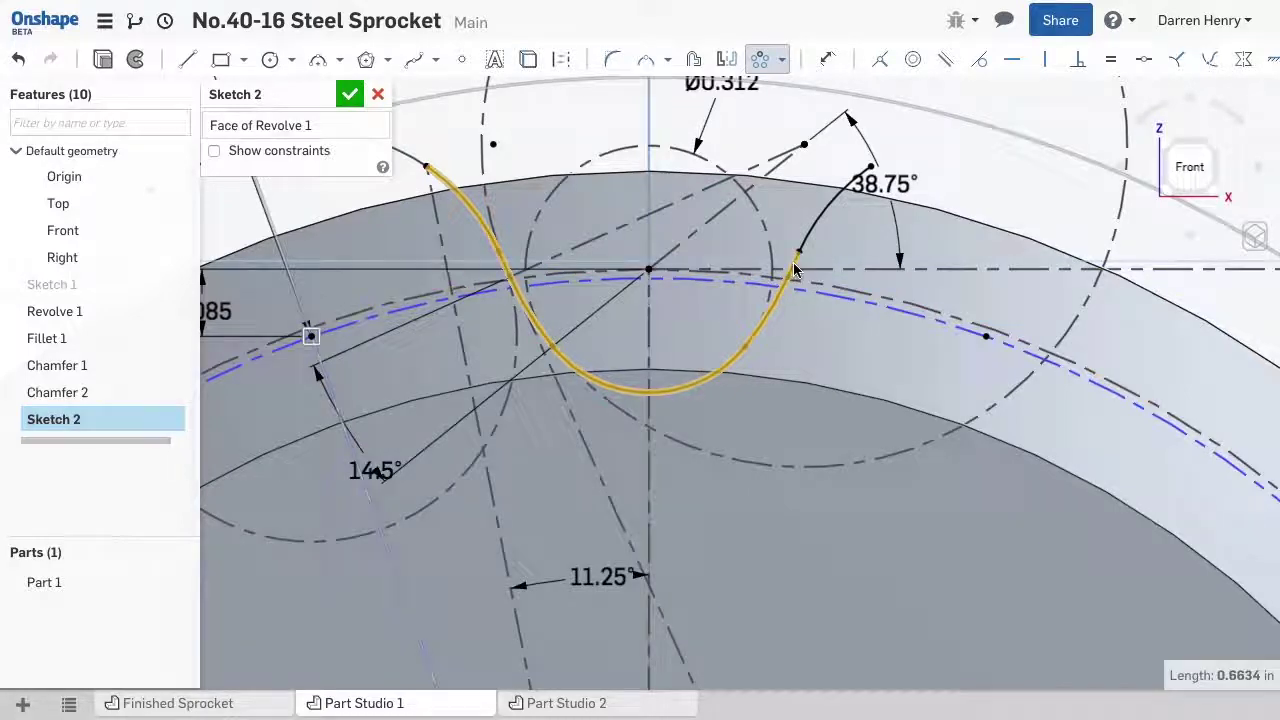
pyautogui.click(808, 240)
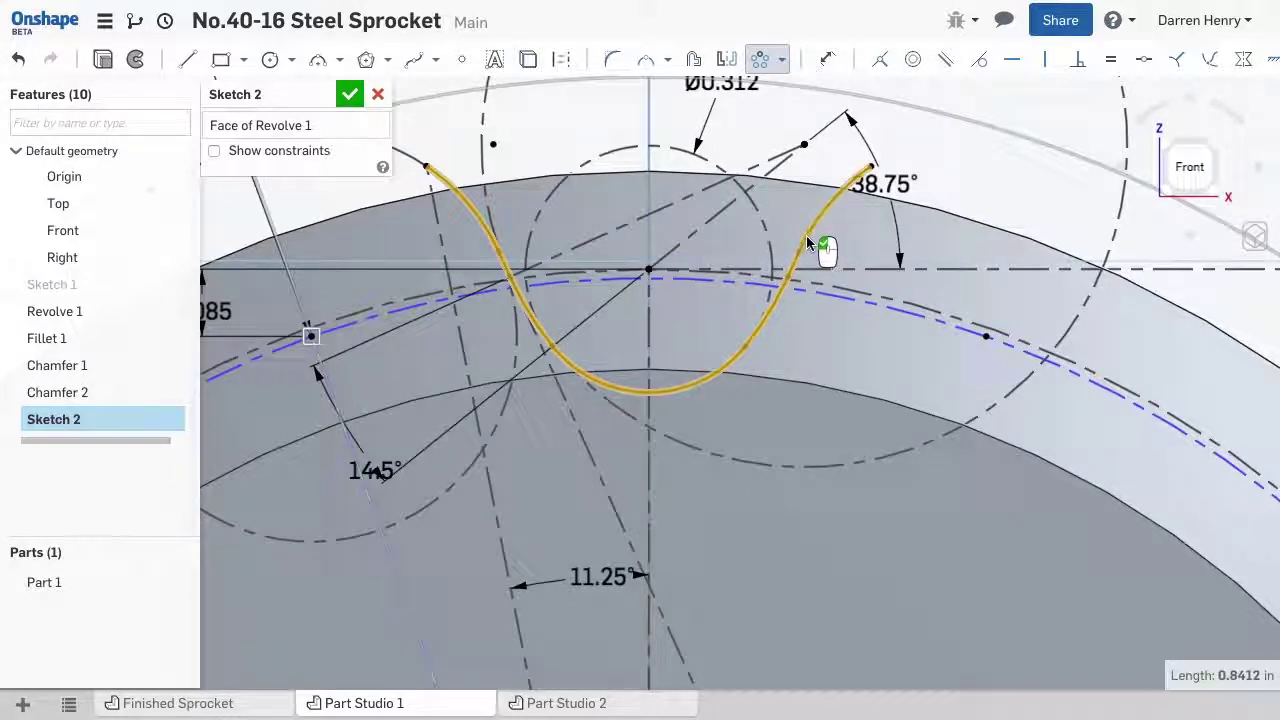
pyautogui.scroll(-5, 806, 240)
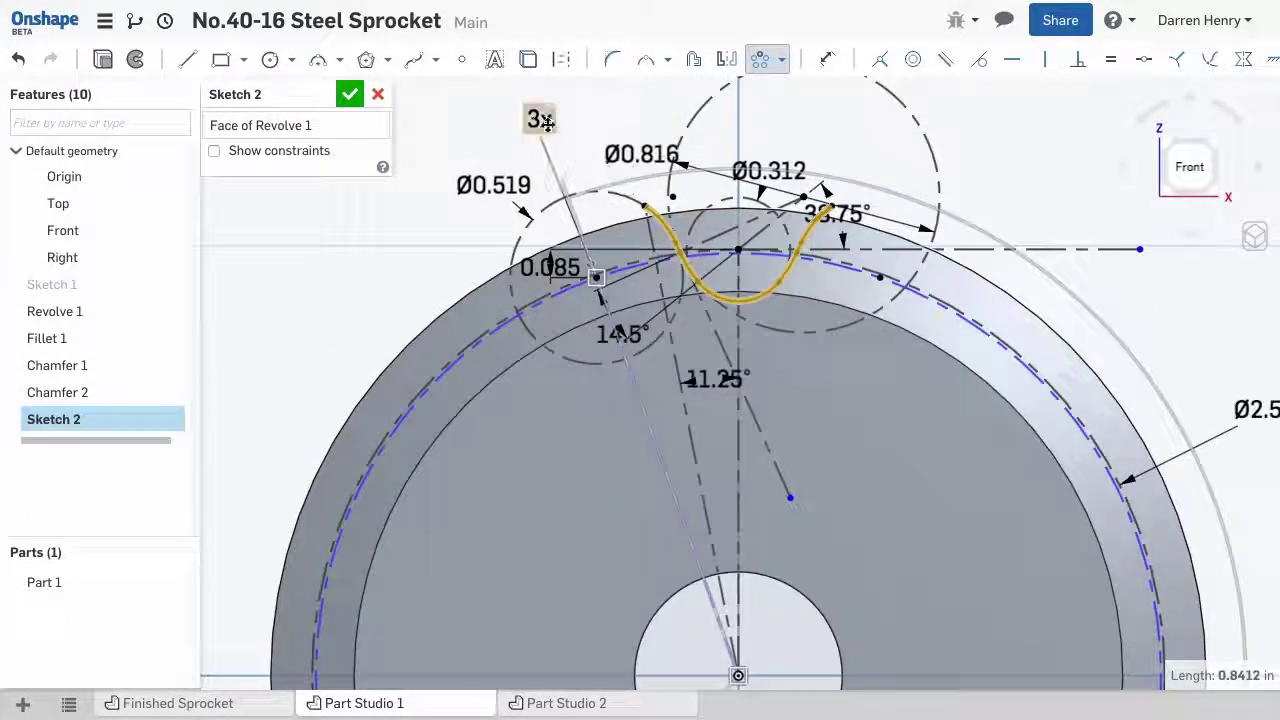
# - Set the circular pattern to 16 copies, confirm it, and orbit to an angled view
pyautogui.click(540, 119)
pyautogui.doubleClick(540, 119)
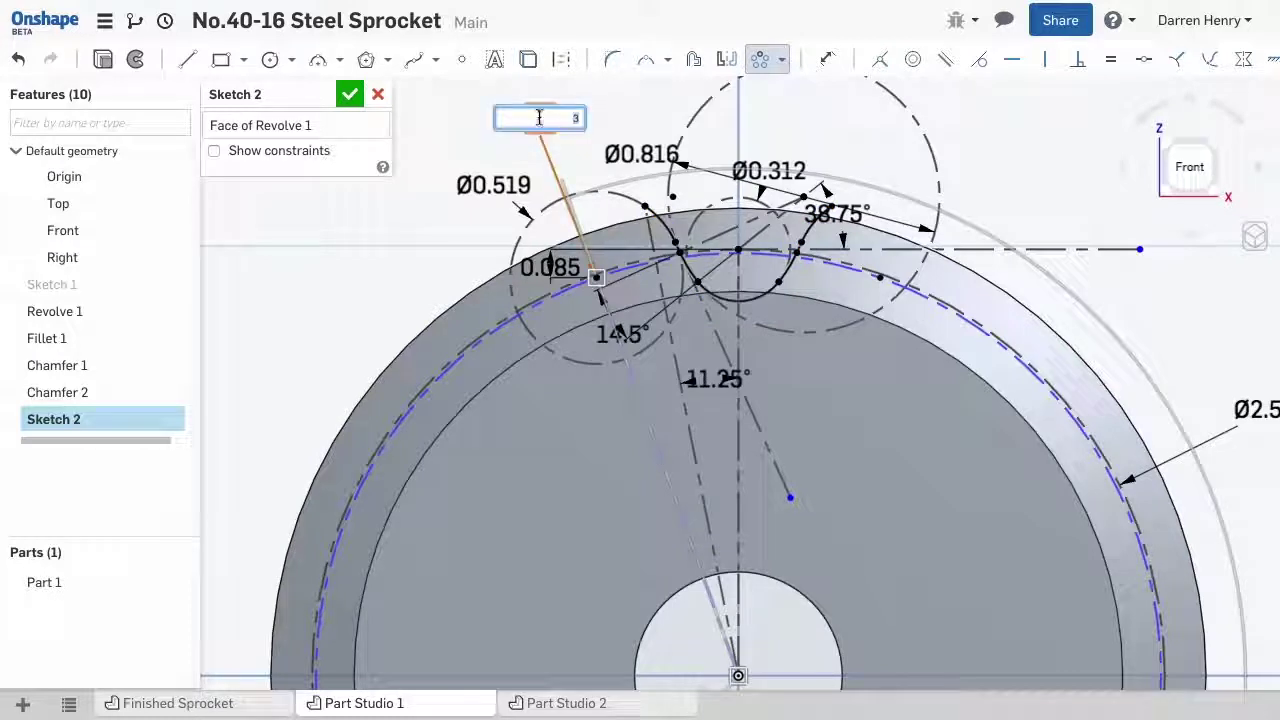
pyautogui.press('Return')
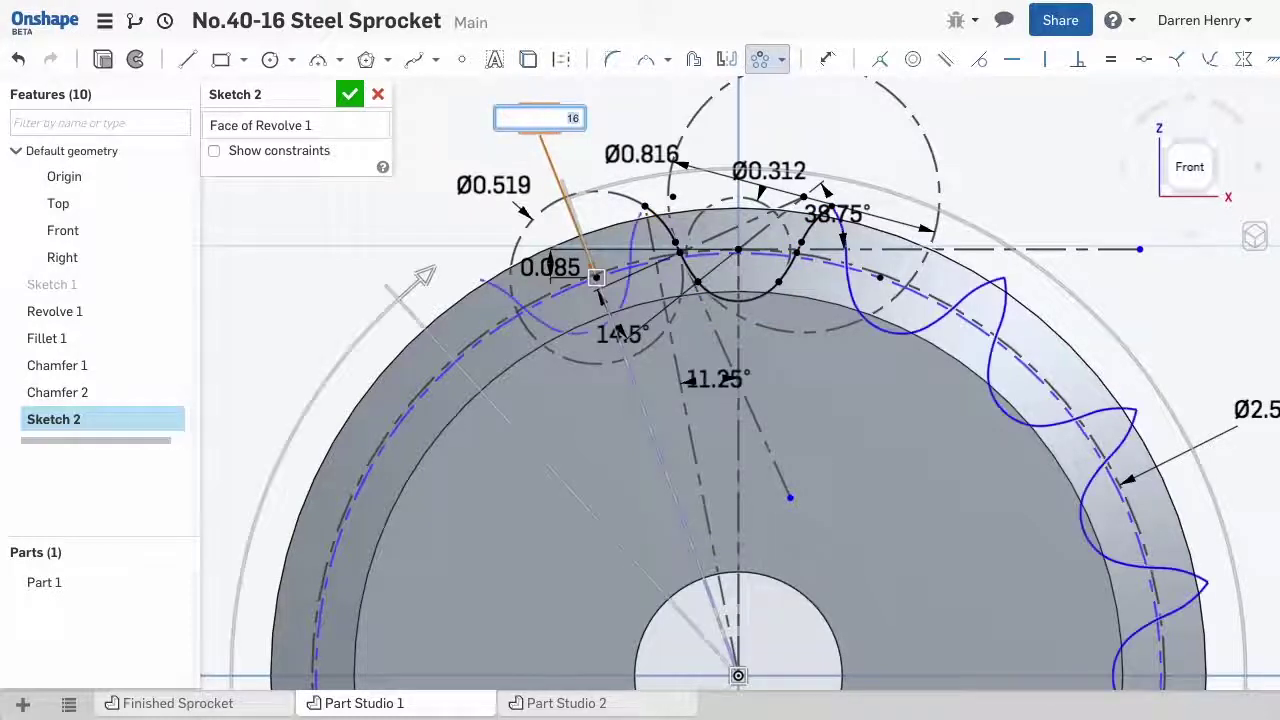
pyautogui.click(445, 140)
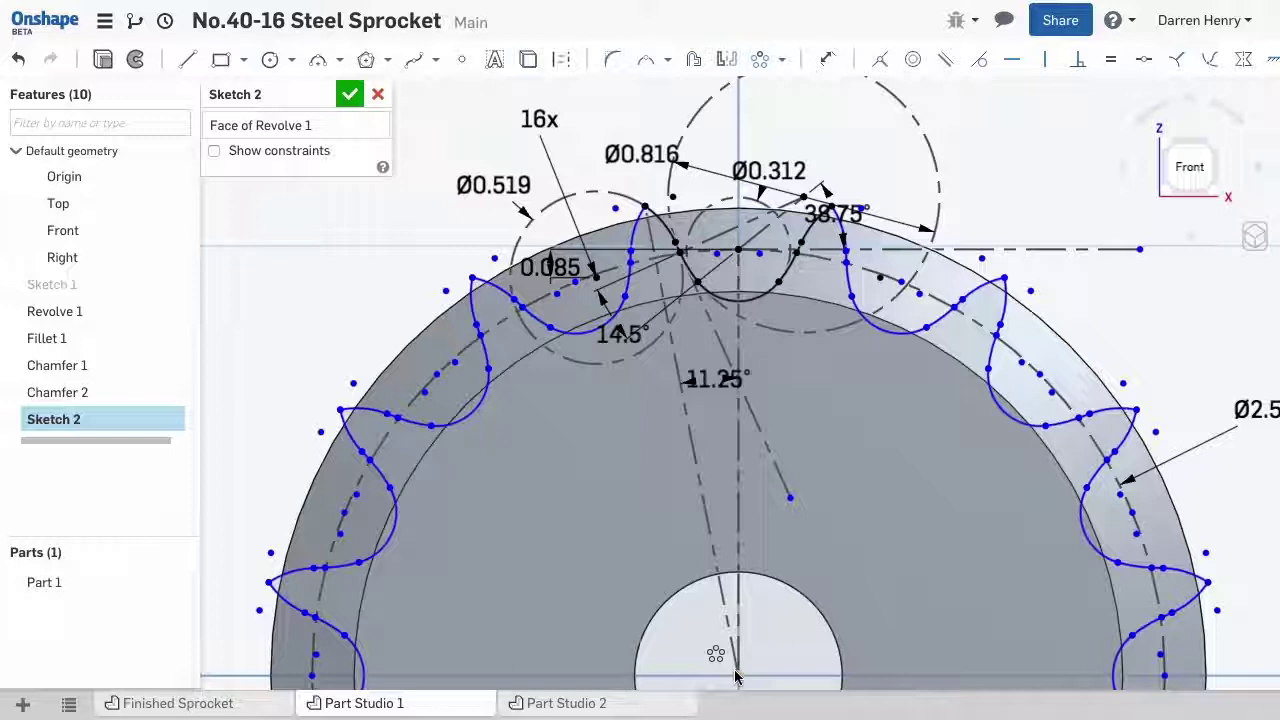
pyautogui.moveTo(735, 678); pyautogui.dragTo(740, 678)
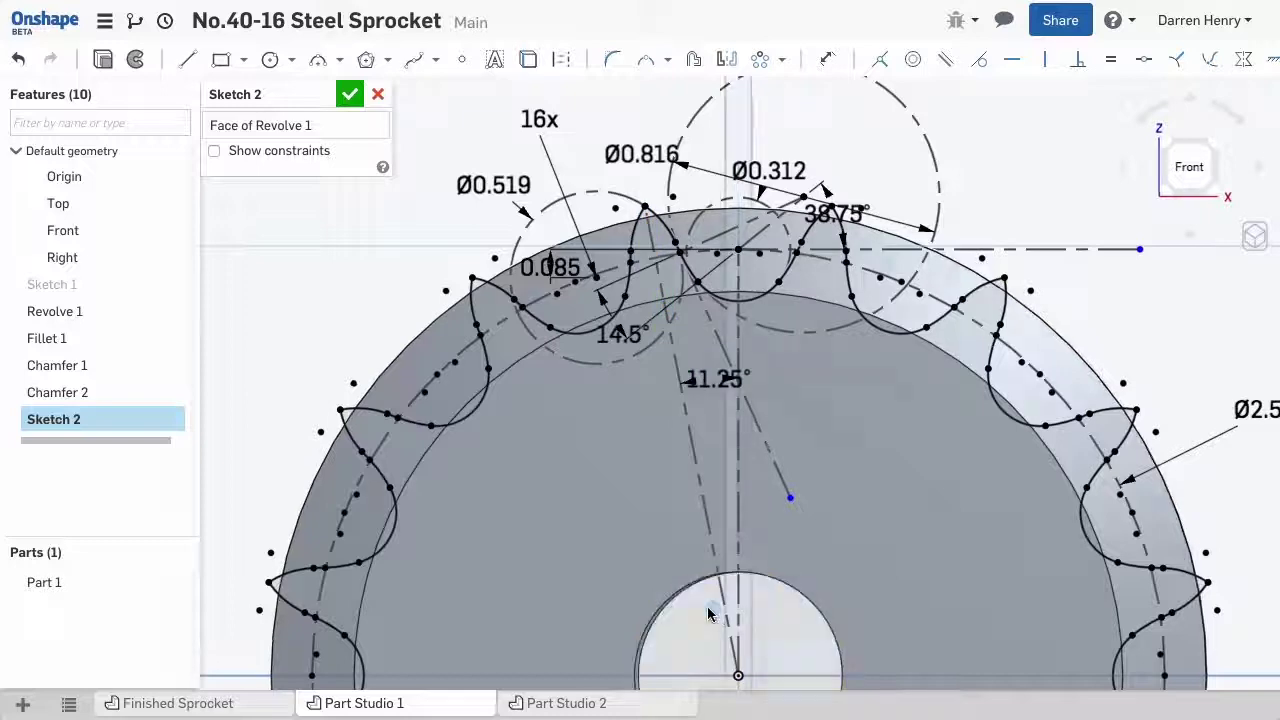
pyautogui.moveTo(718, 617); pyautogui.dragTo(665, 628, button='right')
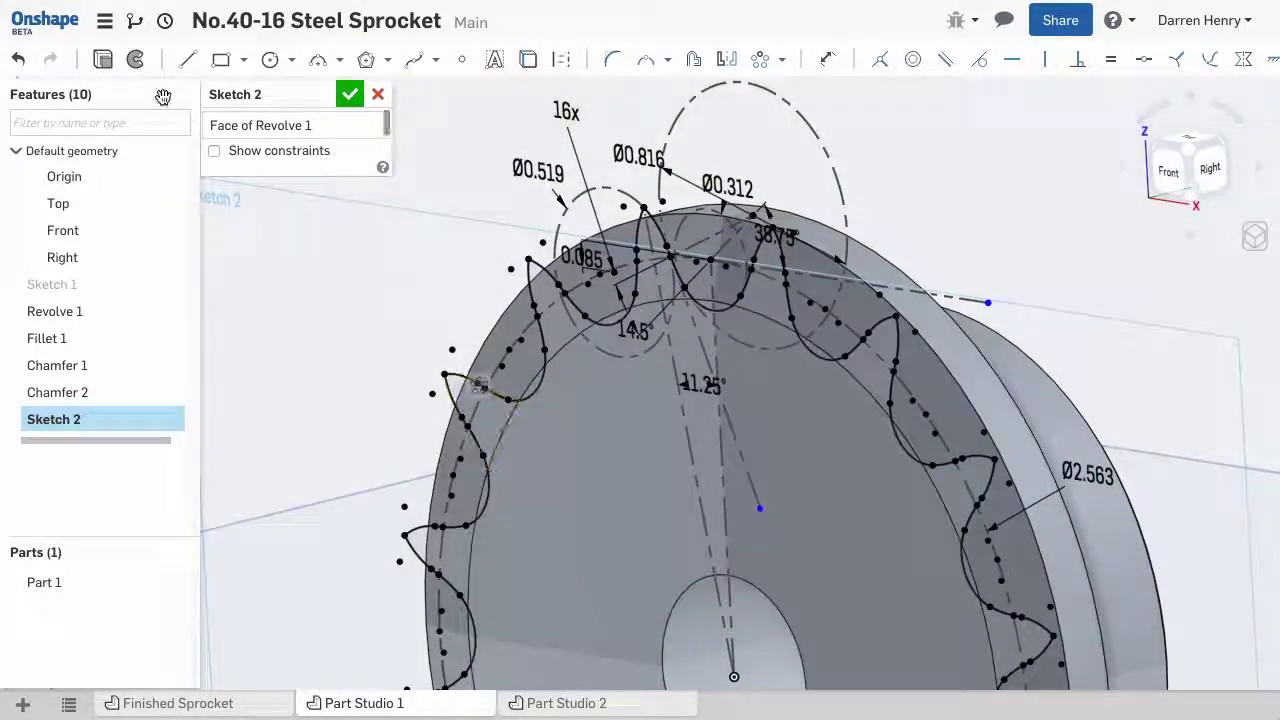
# - Extrude Sketch 2 as an Intersect, Through all, to cut the 16 teeth
pyautogui.click(102, 59)
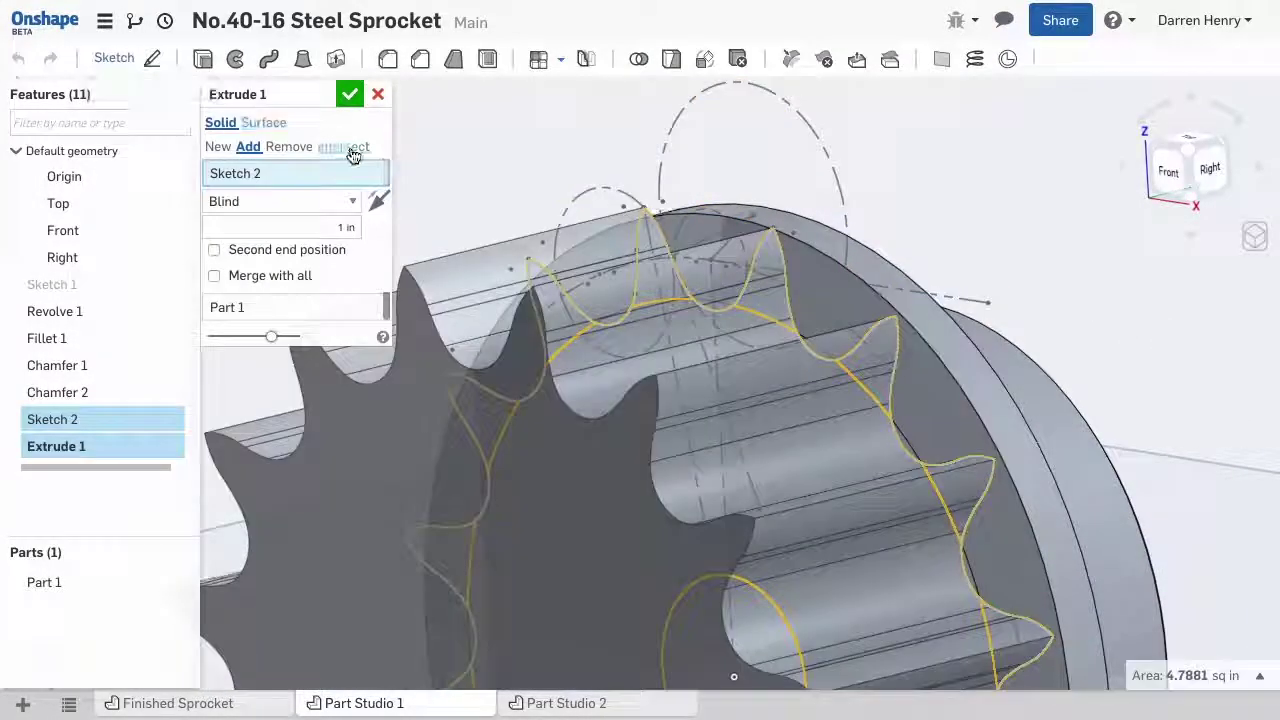
pyautogui.click(344, 147)
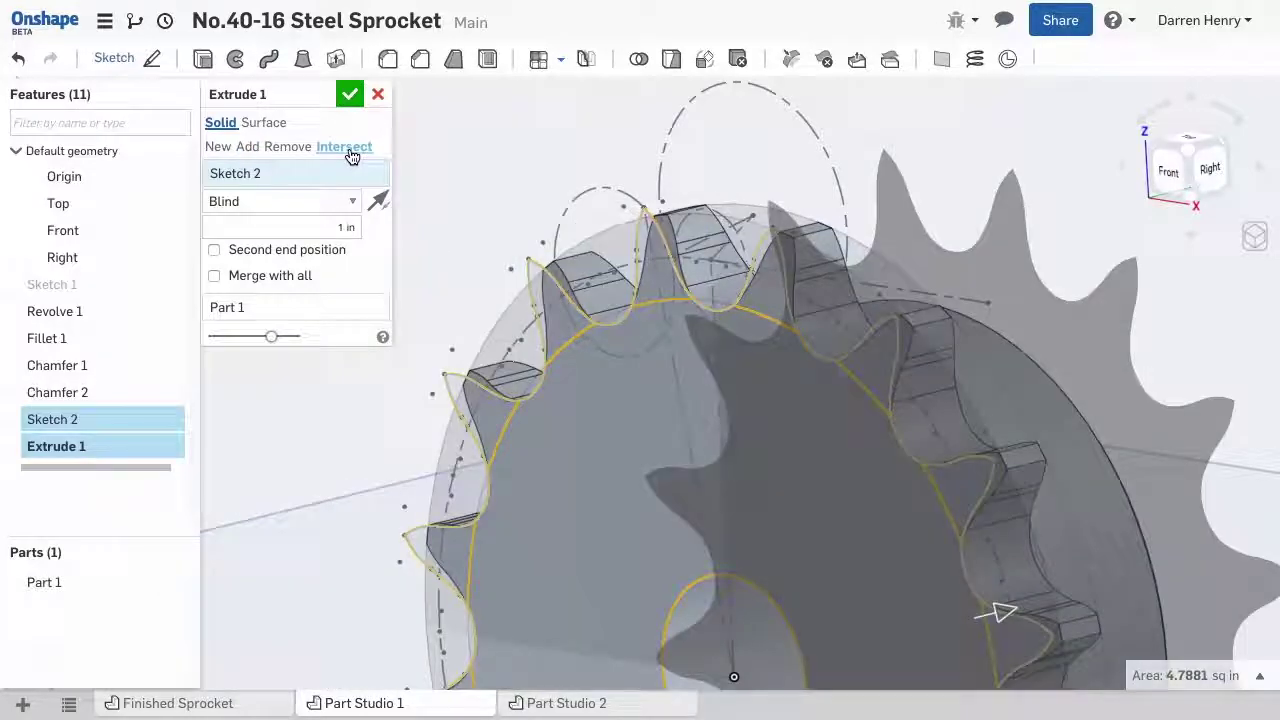
pyautogui.click(350, 200)
pyautogui.click(300, 290)
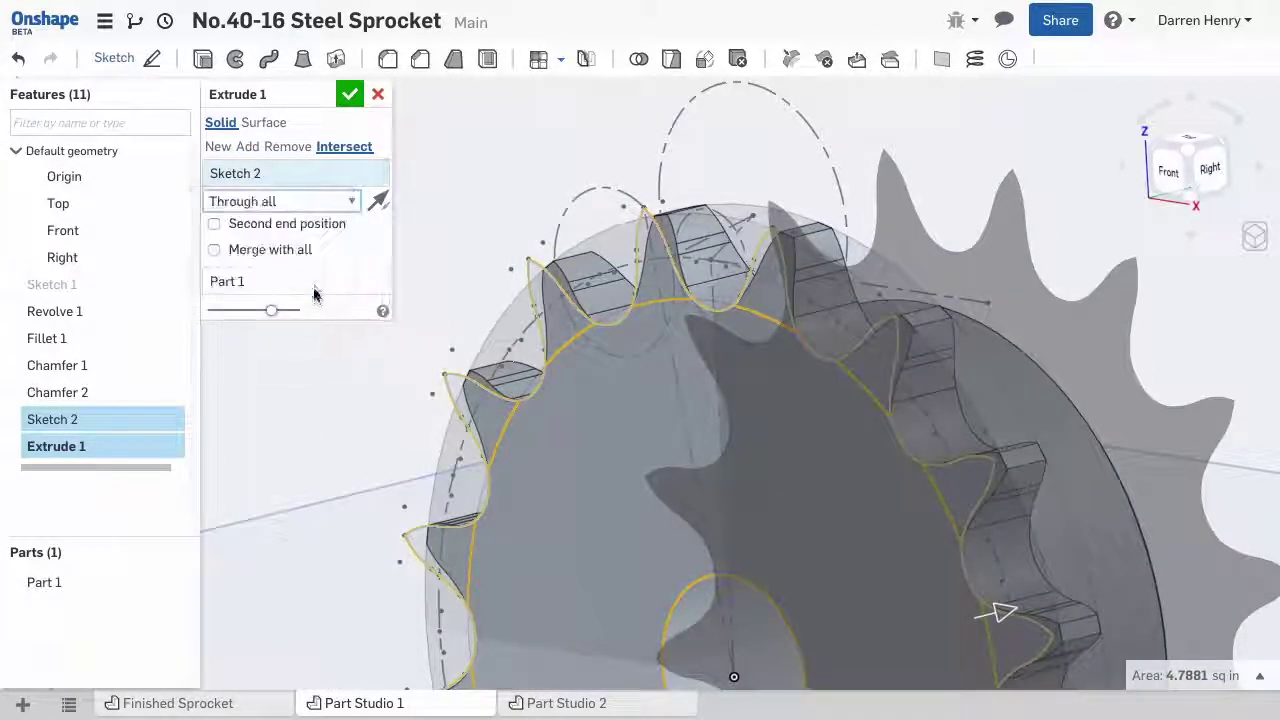
pyautogui.click(349, 94)
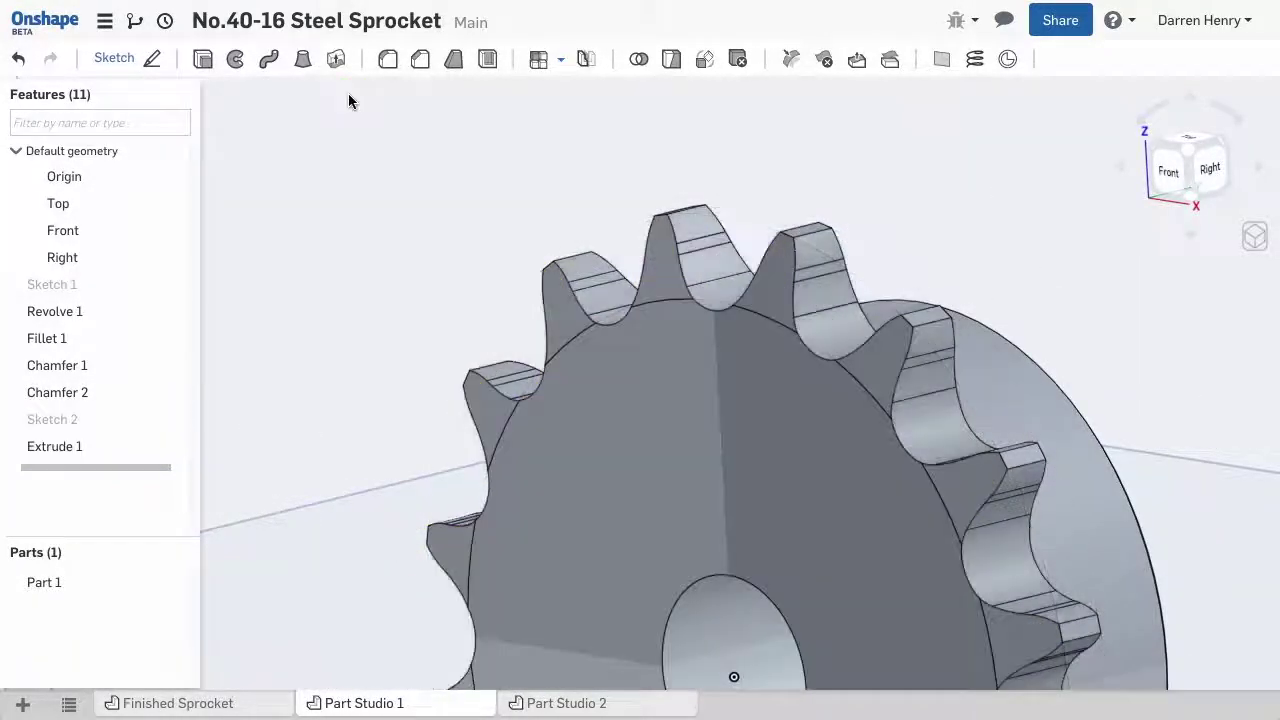
# - Hide the default planes and zoom to fit the sprocket
pyautogui.click(406, 205)
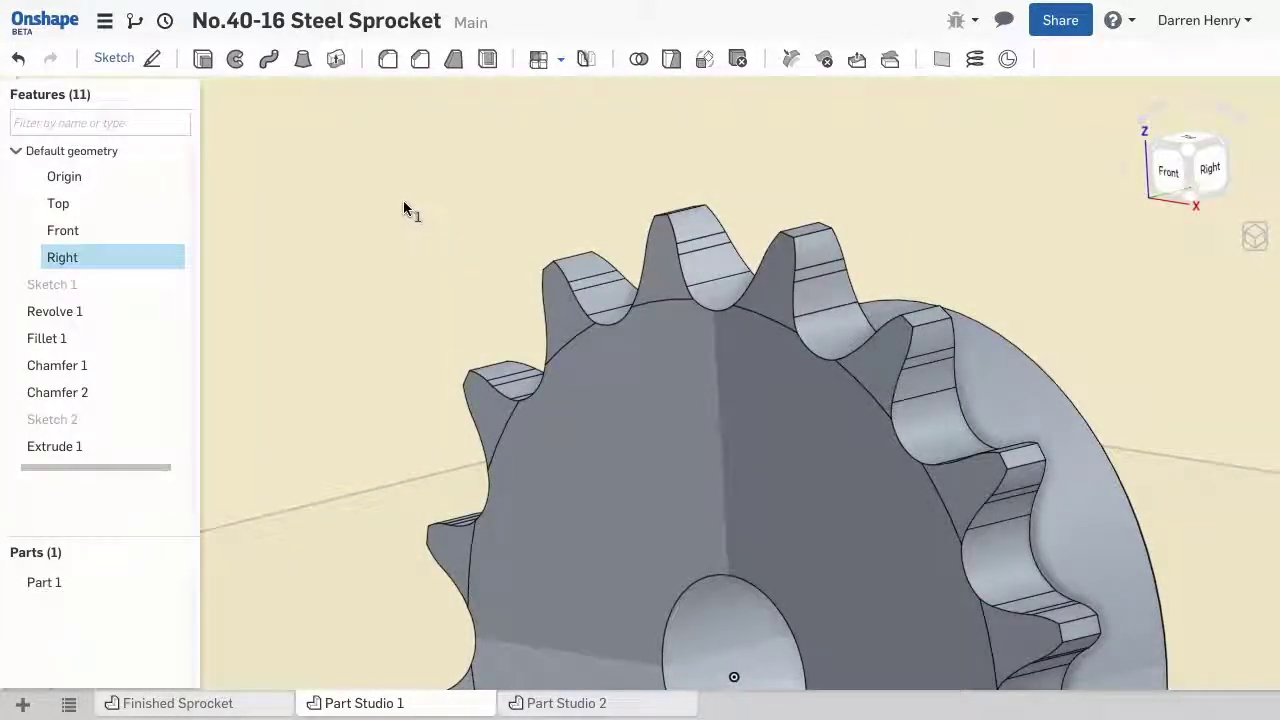
pyautogui.press('f')
pyautogui.click(331, 219)
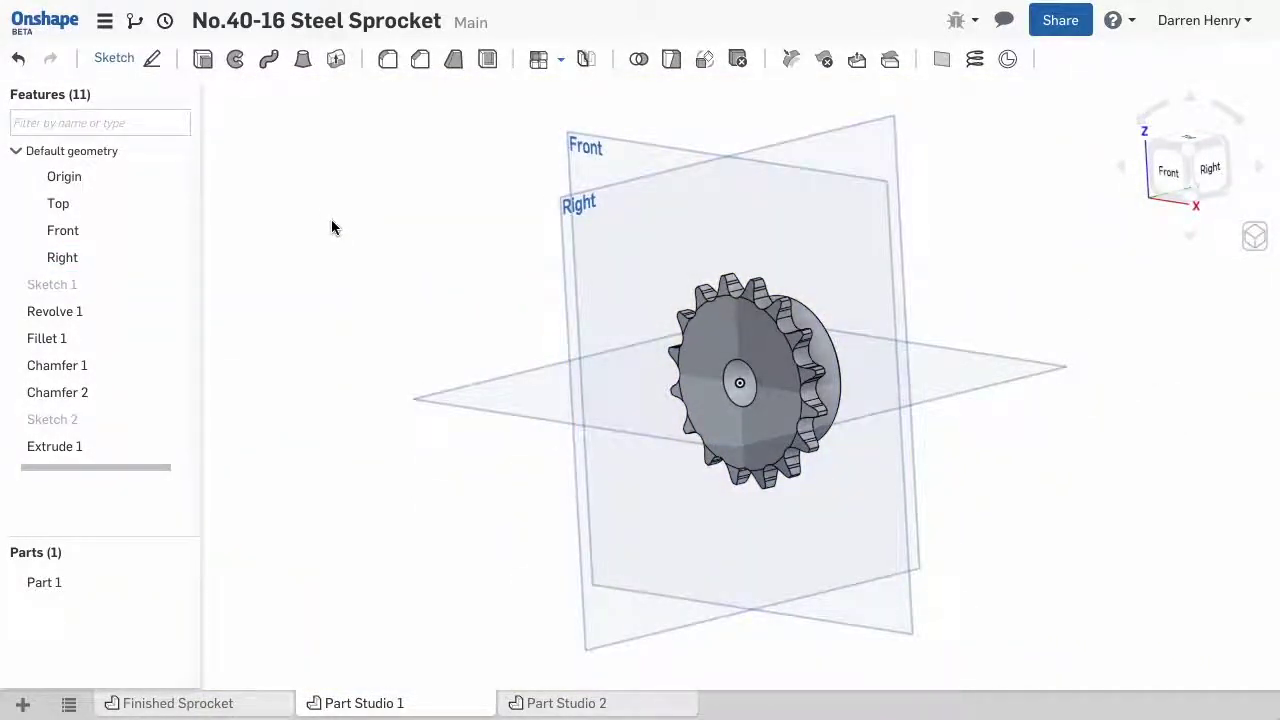
pyautogui.press('p')
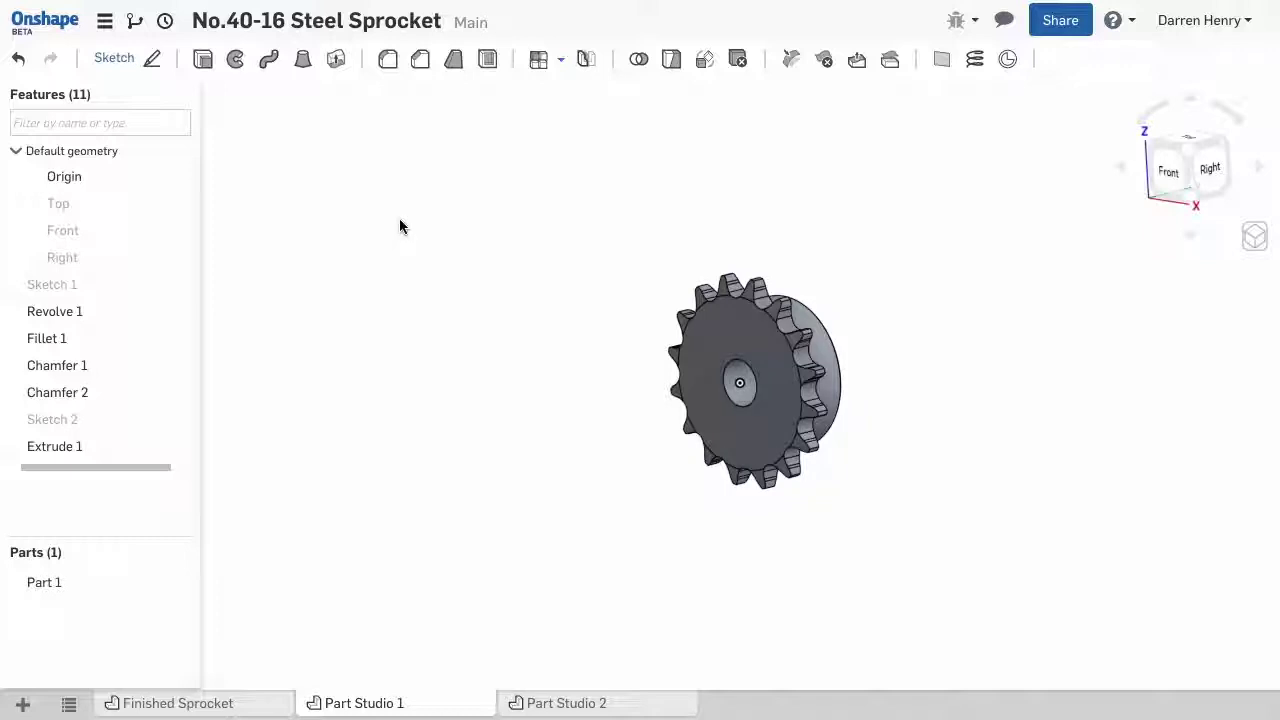
pyautogui.press('f')
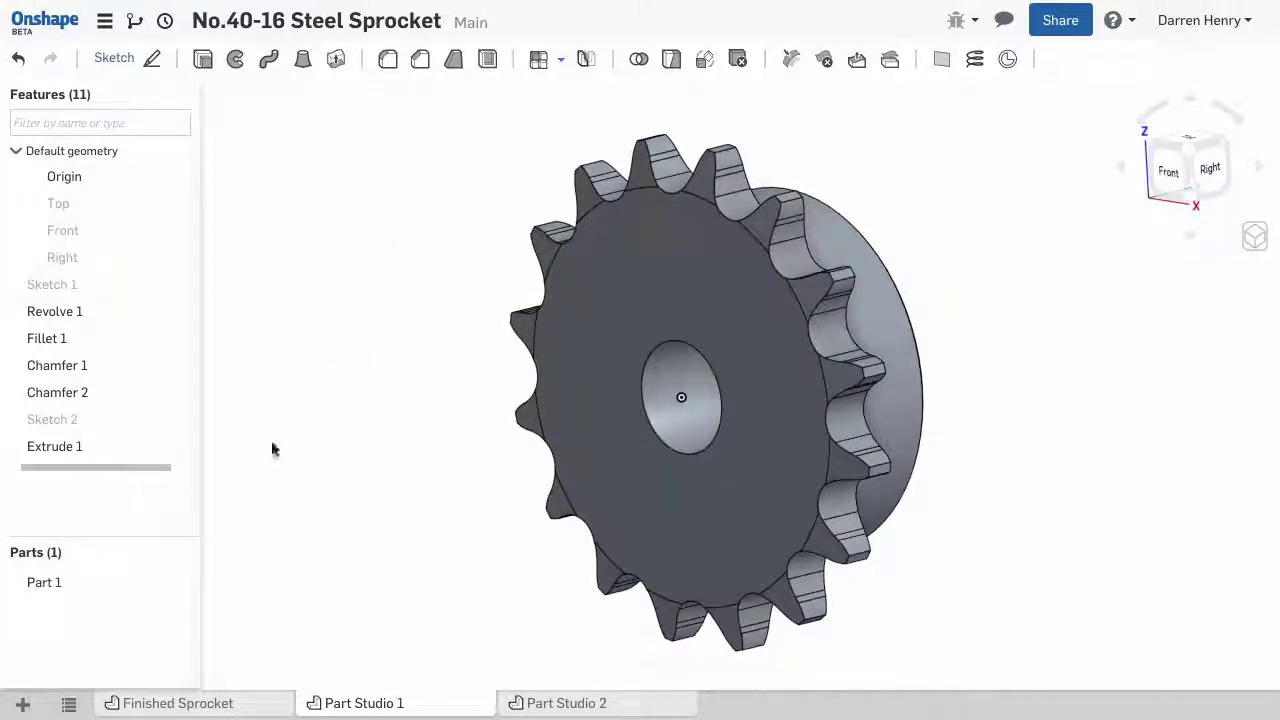
# - Rename Part 1 to No.40-16
pyautogui.rightClick(88, 585)
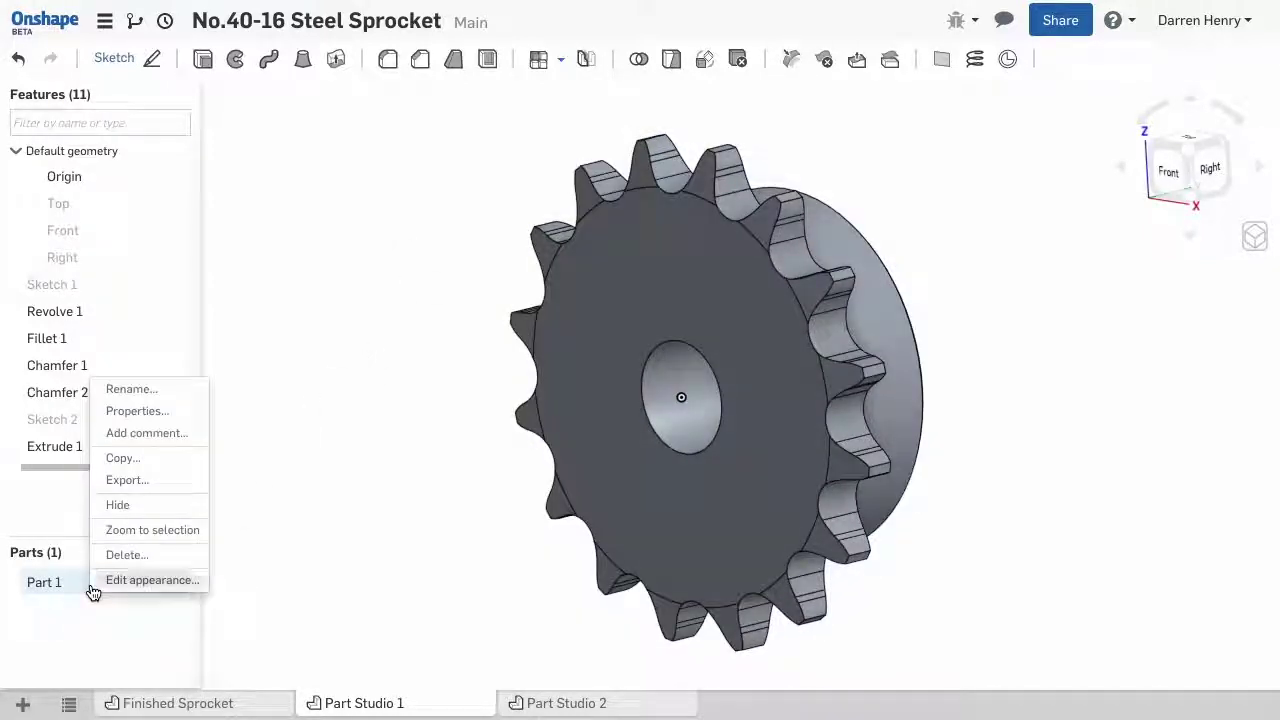
pyautogui.click(137, 389)
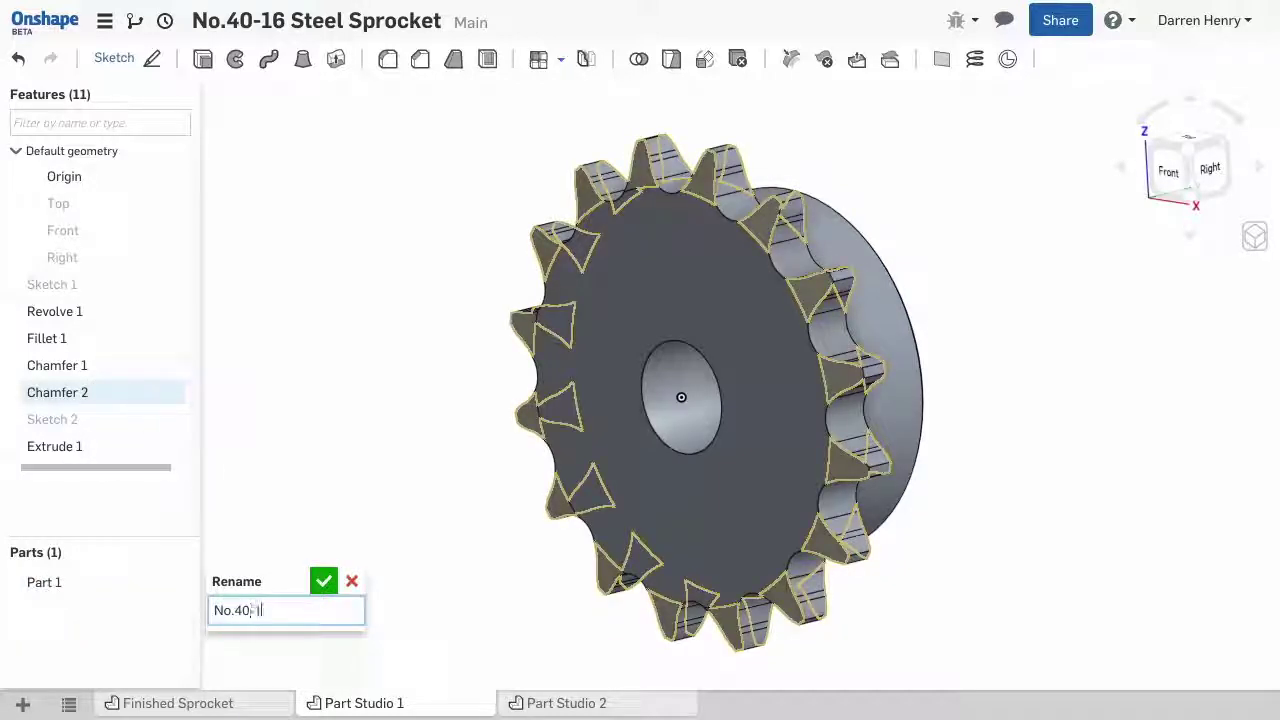
pyautogui.write('No.40-16')
pyautogui.press('Return')
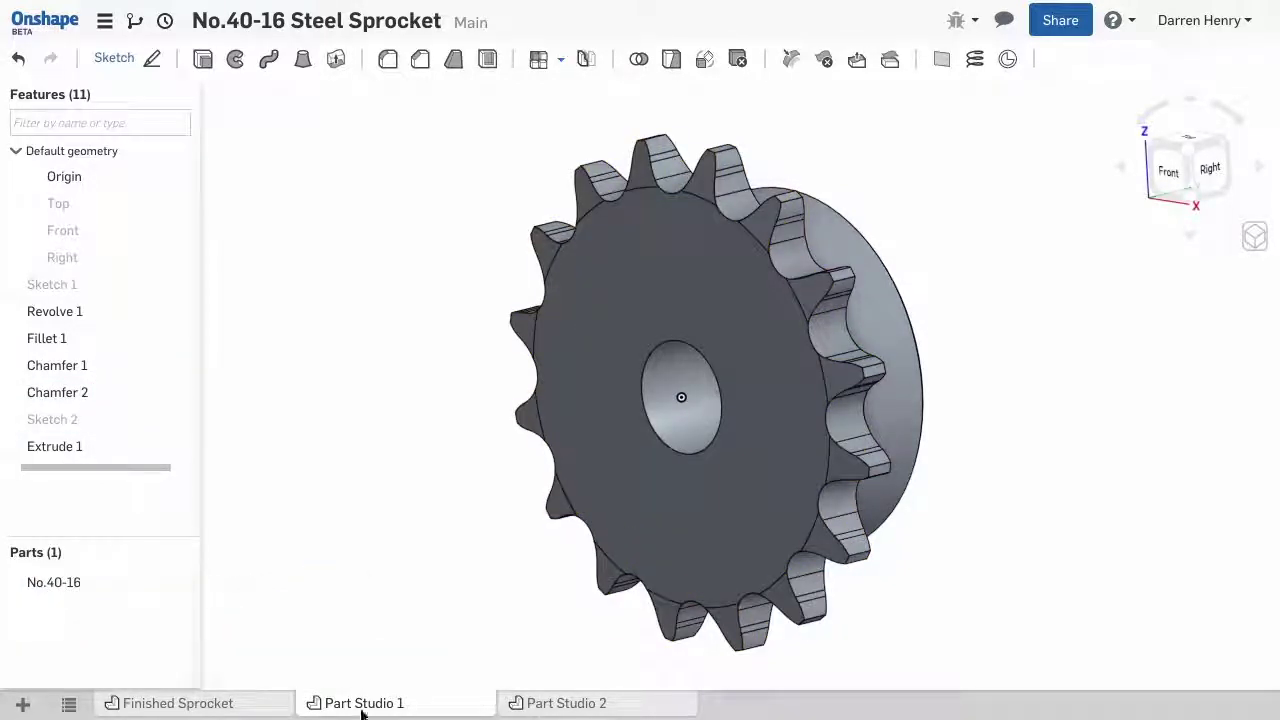
# - Rename Part Studio 1 to Sprocket
pyautogui.rightClick(362, 712)
pyautogui.click(362, 560)
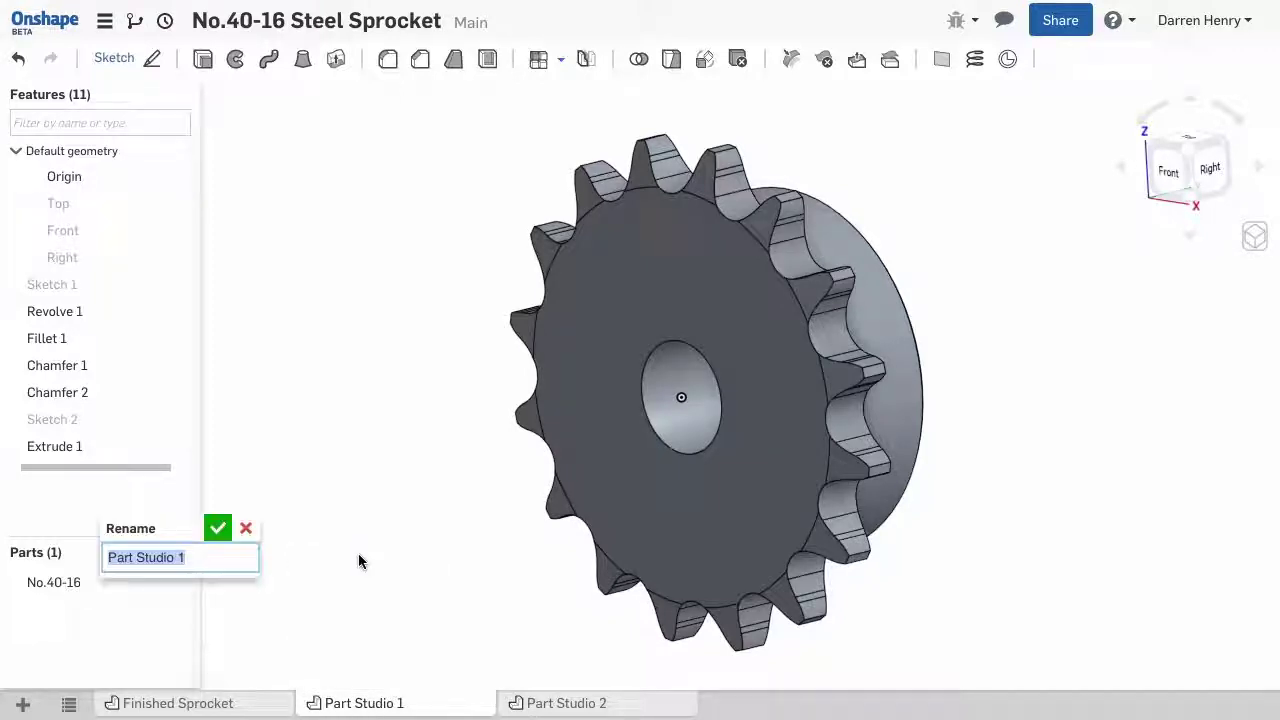
pyautogui.write('Sprock')
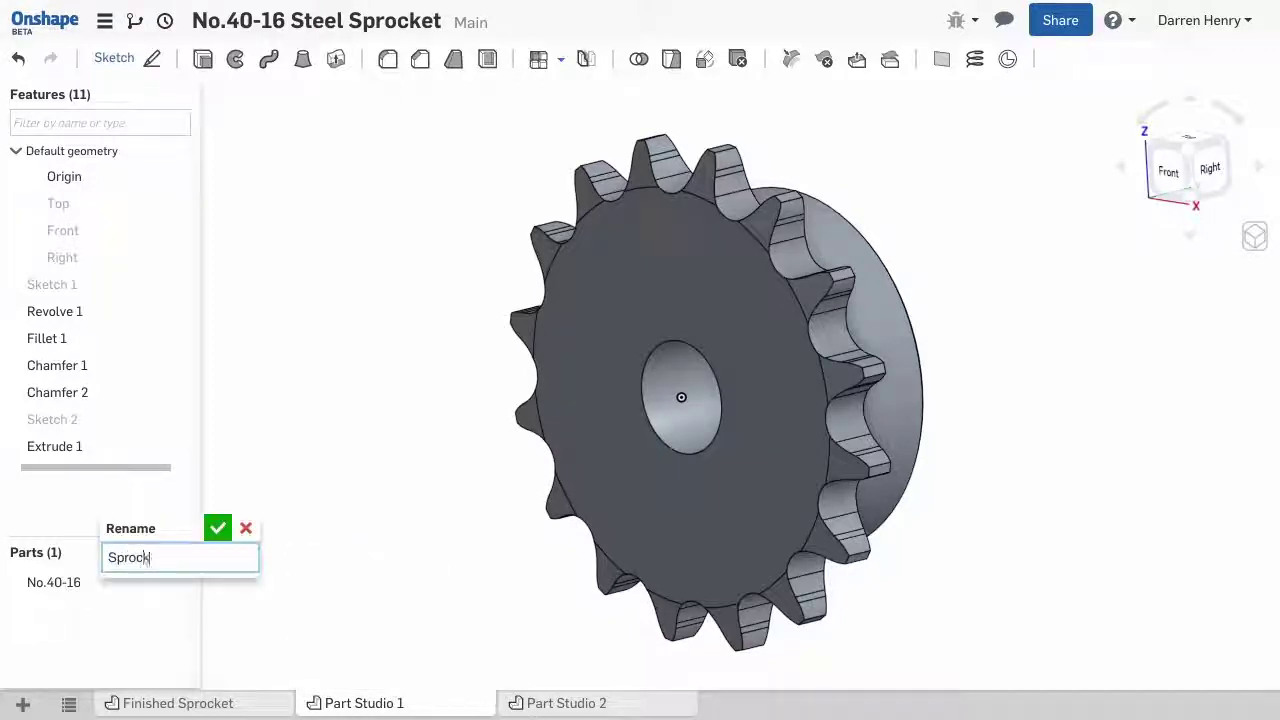
pyautogui.write('et')
pyautogui.press('Return')
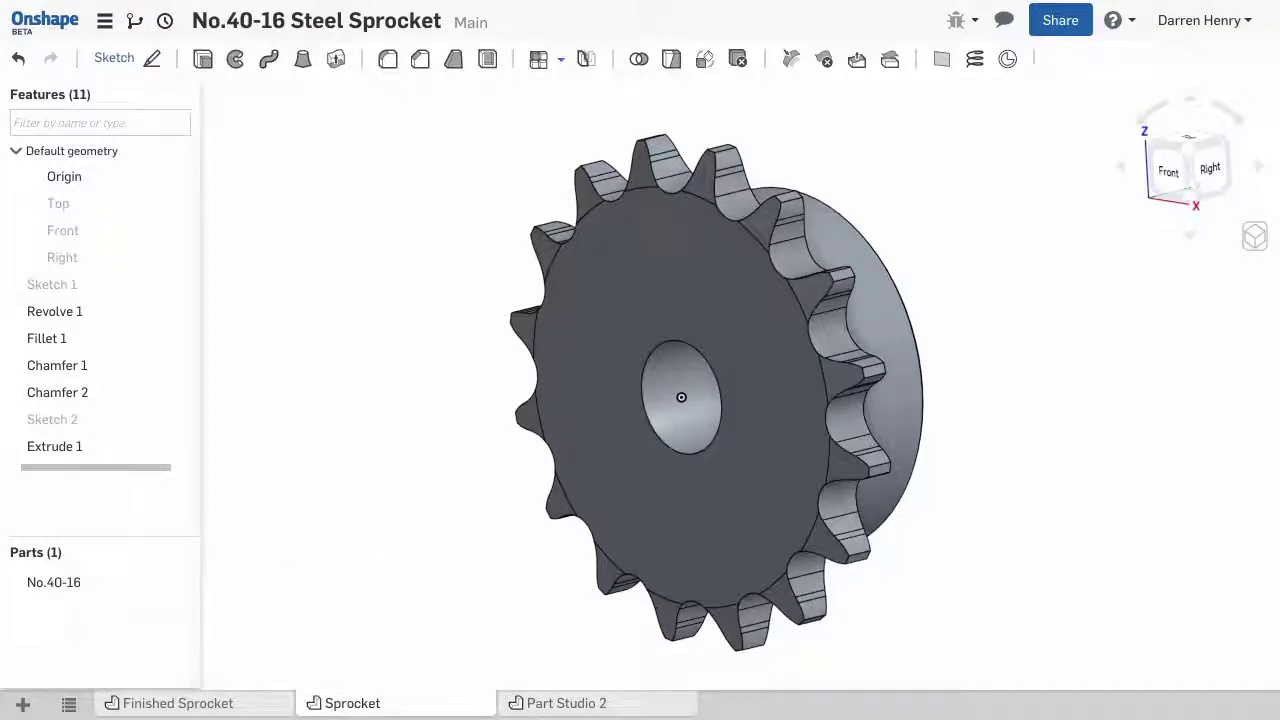
# - Rename Part Studio 2 to tooth profile
pyautogui.click(562, 708)
pyautogui.rightClick(562, 708)
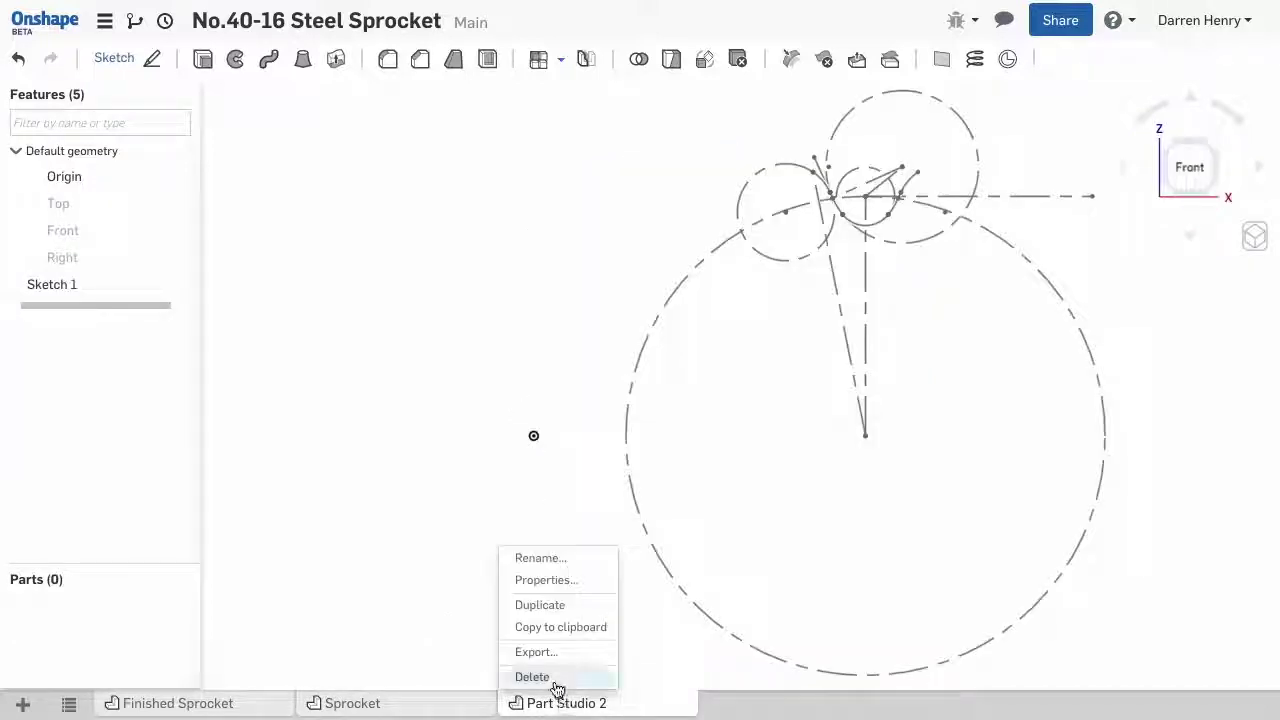
pyautogui.click(555, 564)
pyautogui.write('tooth profile')
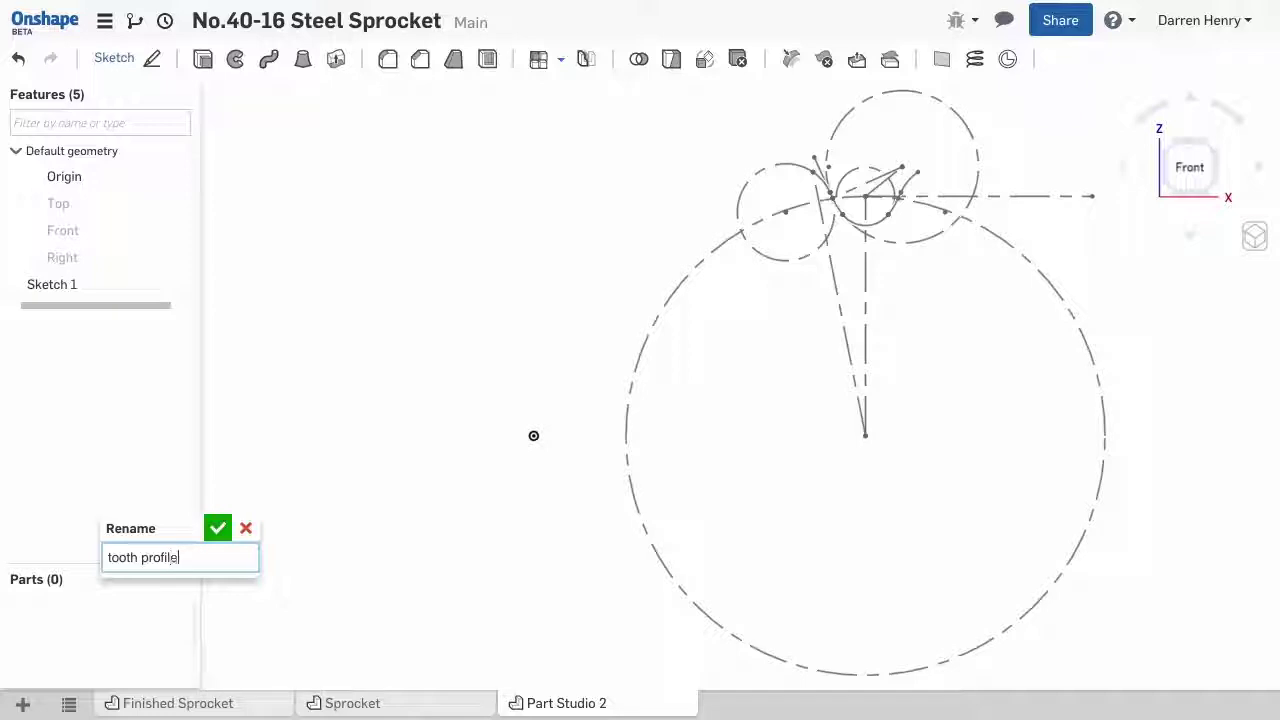
pyautogui.press('Return')
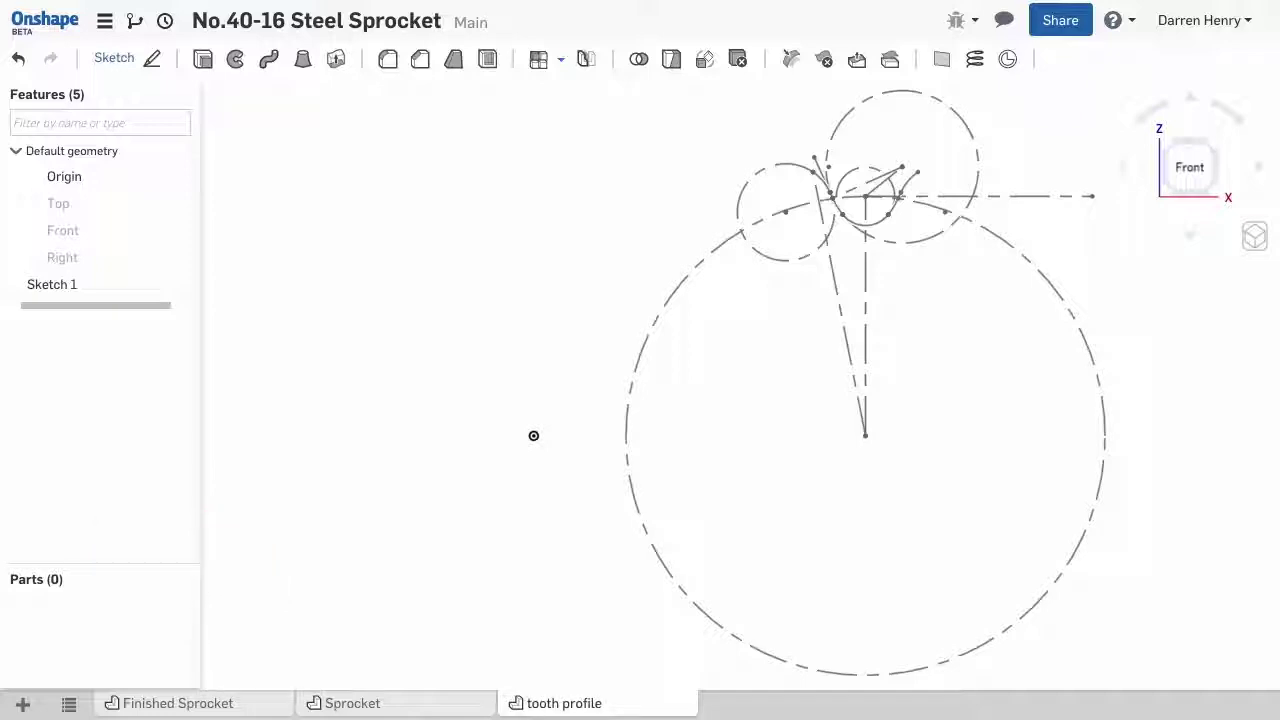
# - Import the Sprocket Tooth Profile Worksheet.xlsx, found by searching 'sprocket', into the document
pyautogui.click(25, 705)
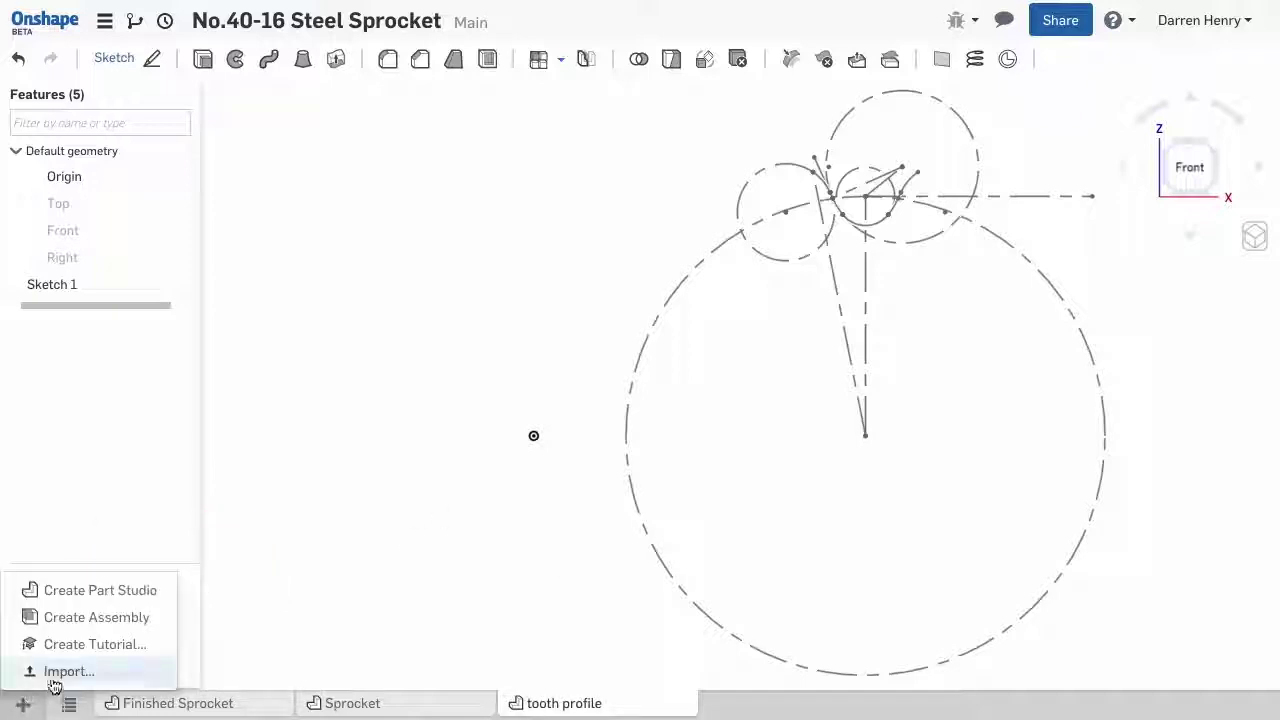
pyautogui.click(52, 674)
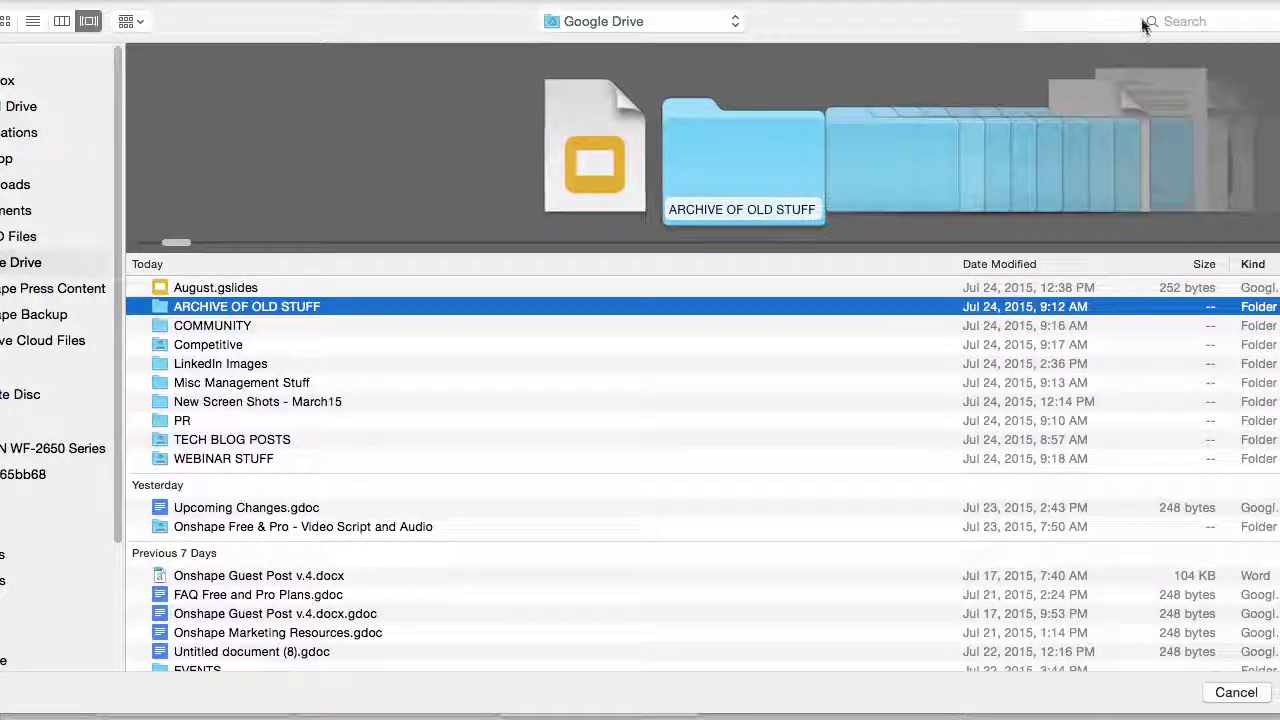
pyautogui.click(1132, 22)
pyautogui.write('sprocket')
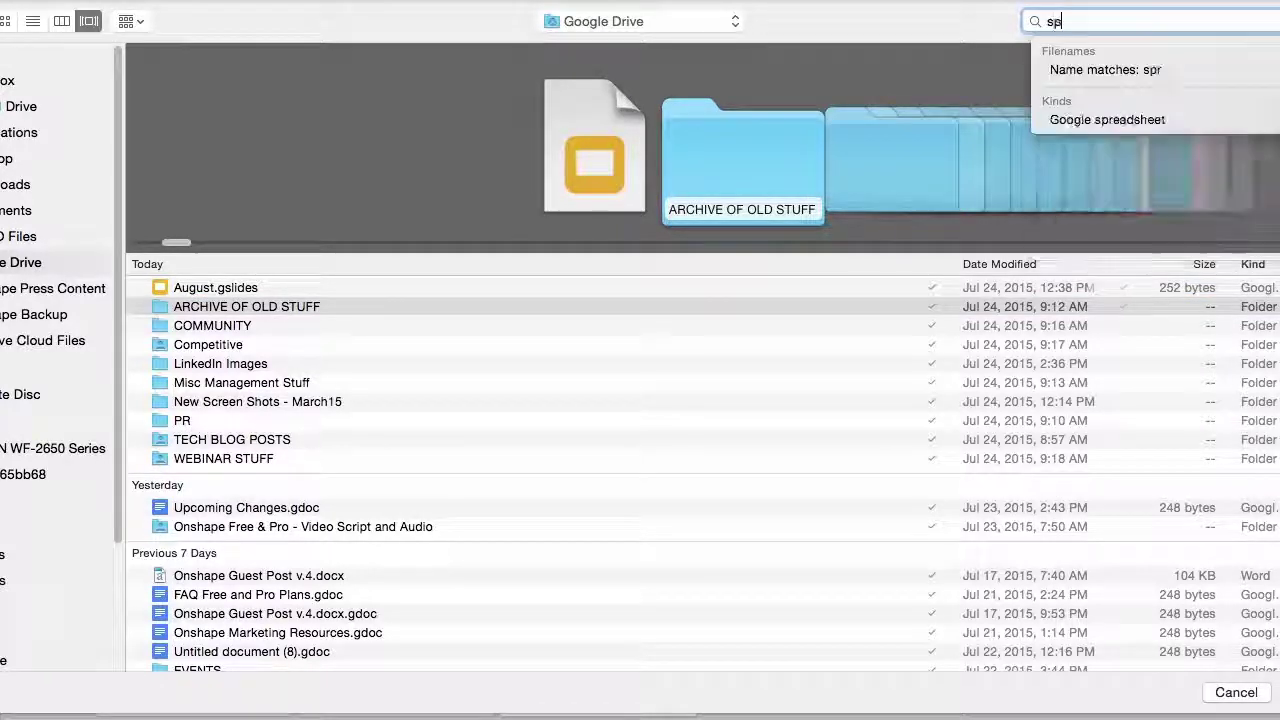
pyautogui.press('Return')
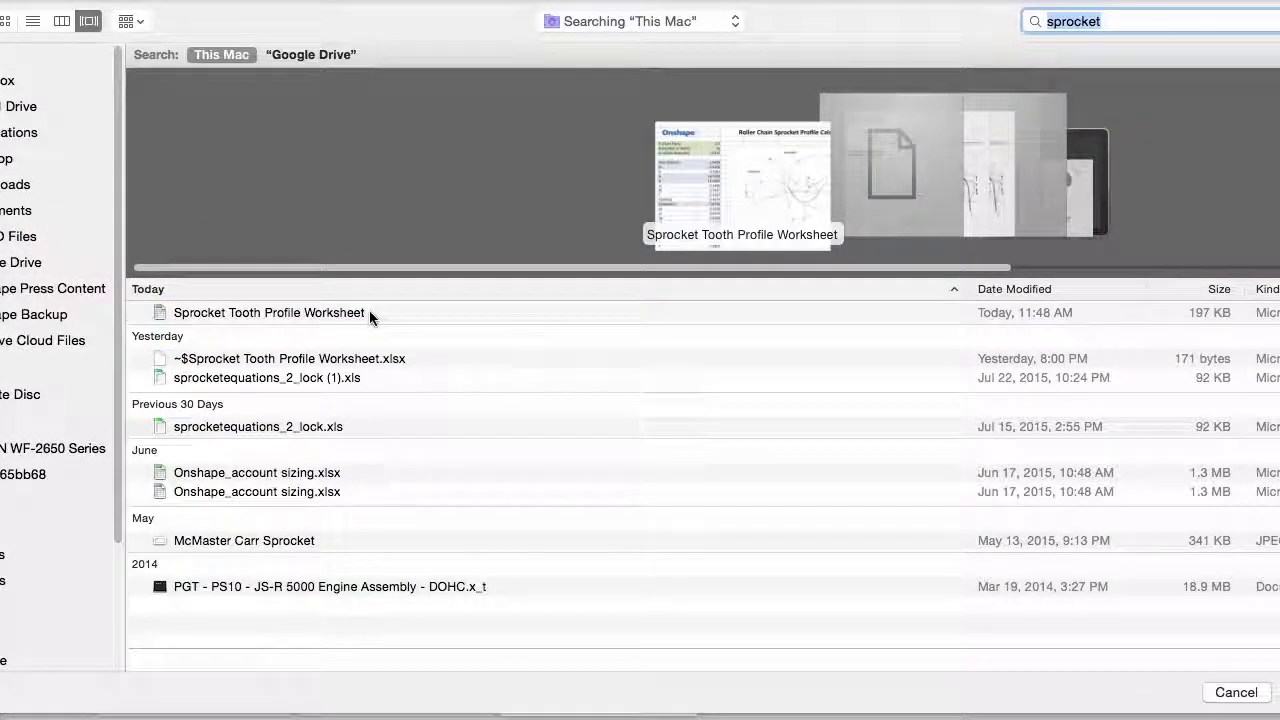
pyautogui.click(372, 313)
pyautogui.press('Return')
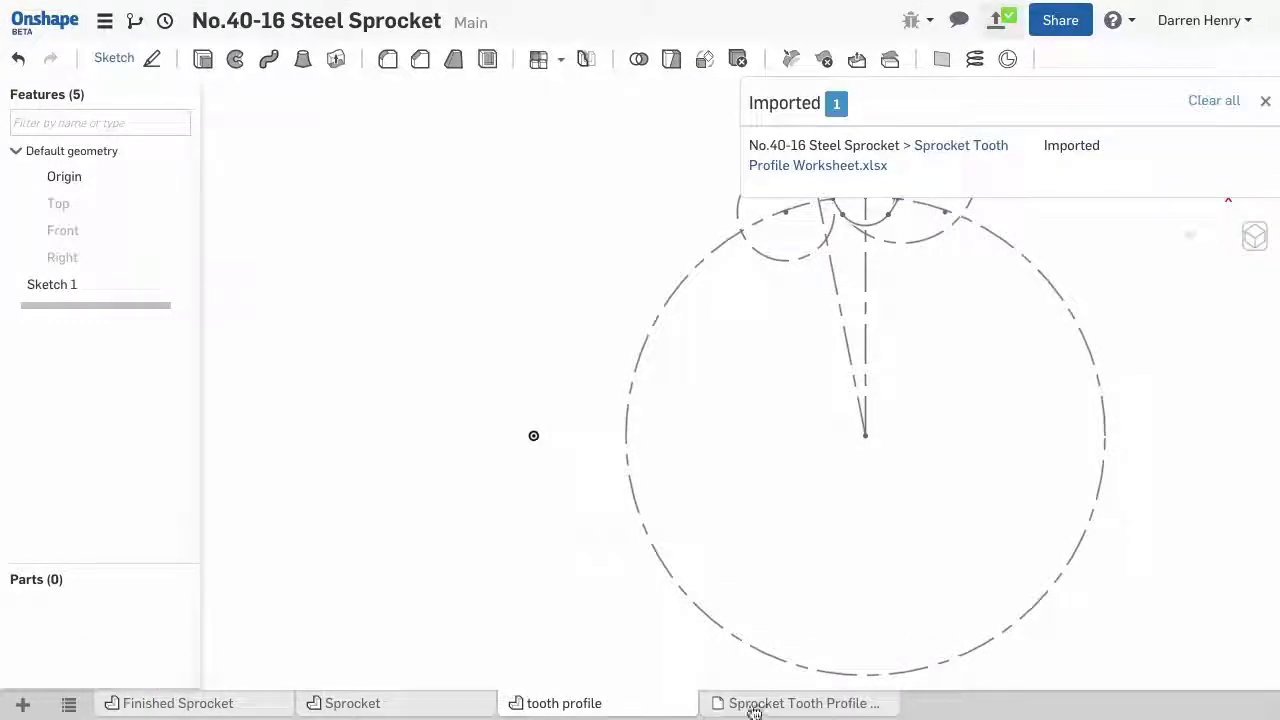
# - Check the worksheet tab's details, then return to the Sprocket studio and tilt the 16-tooth part
pyautogui.click(755, 705)
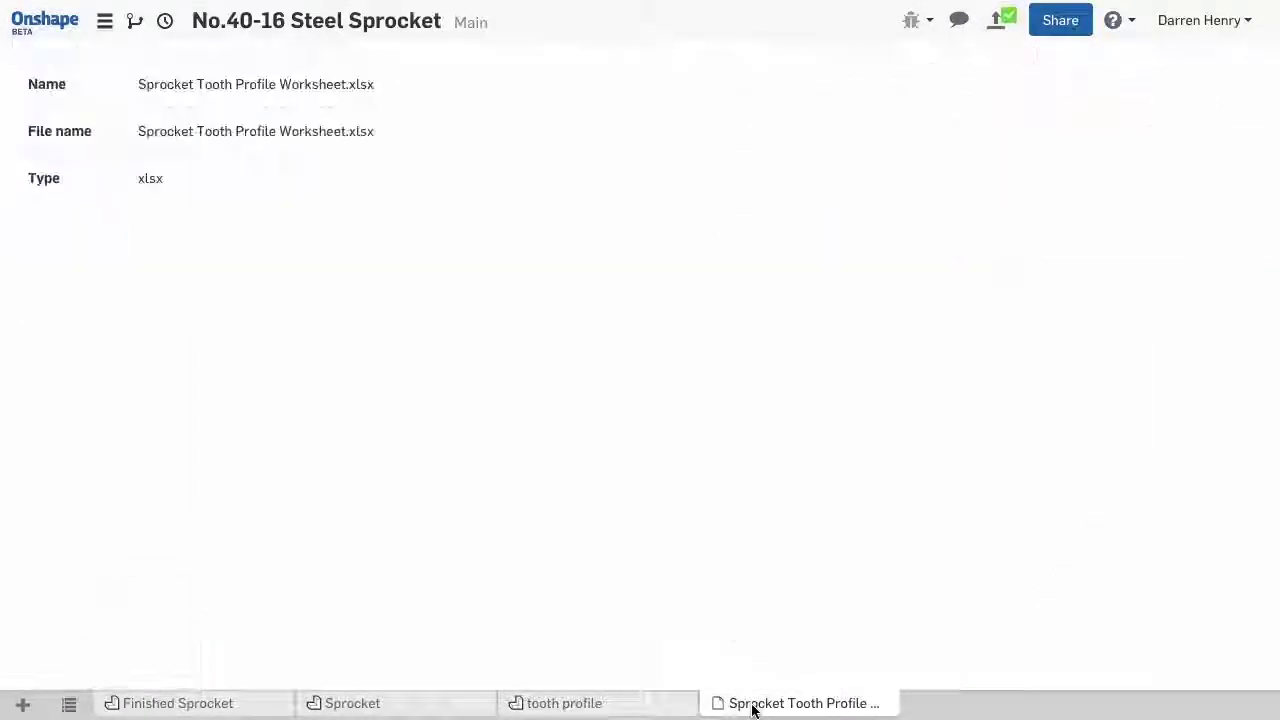
pyautogui.click(413, 704)
pyautogui.moveTo(412, 650); pyautogui.dragTo(344, 585, button='right')
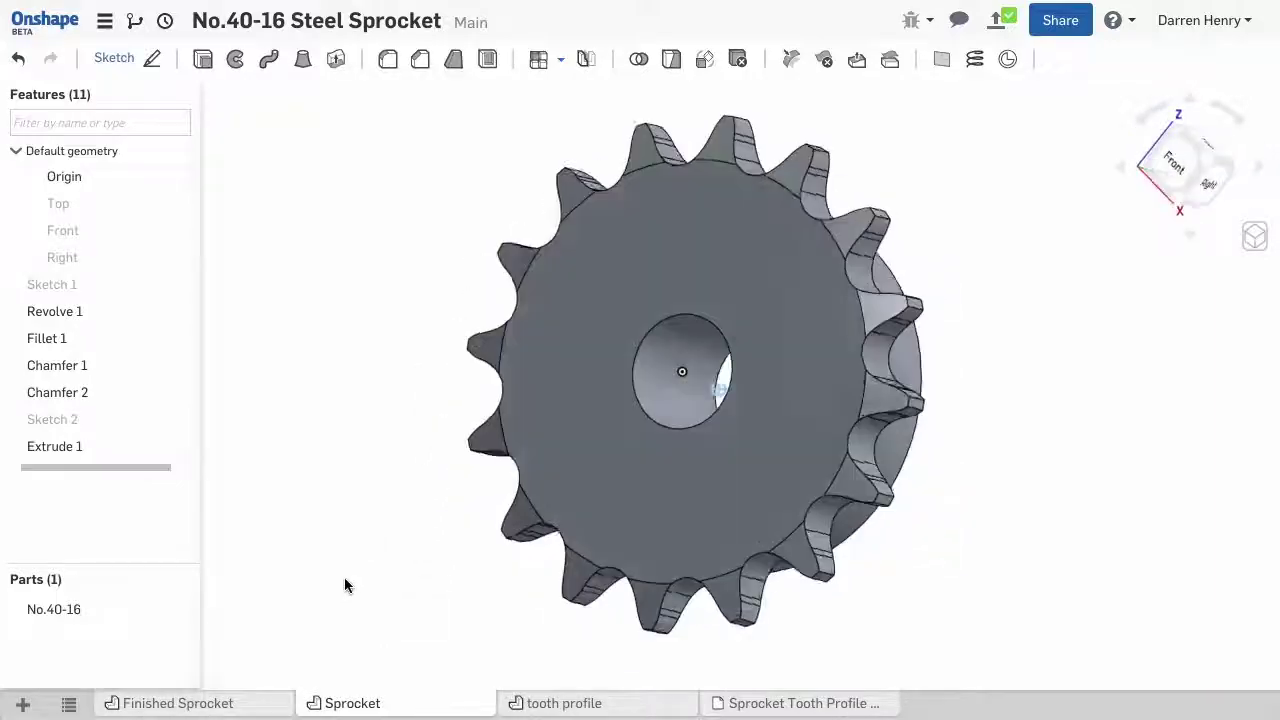